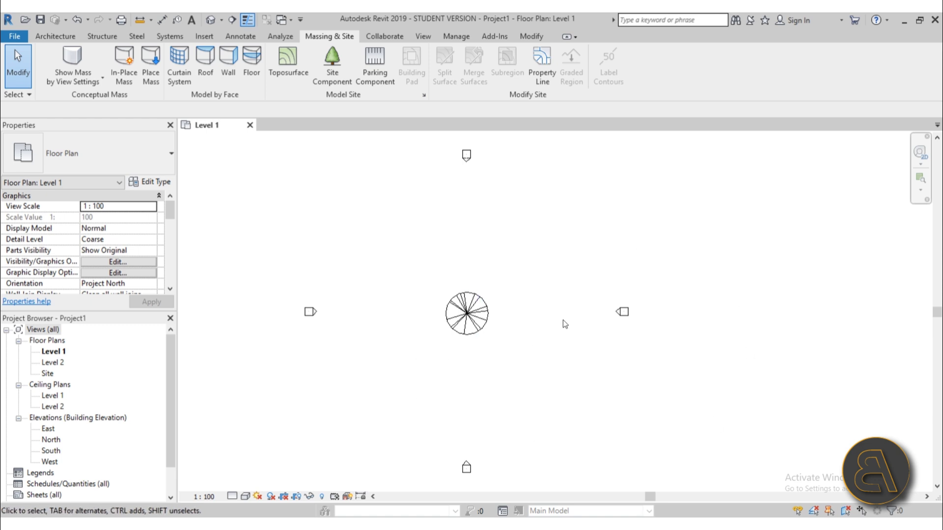
left_click(463, 337)
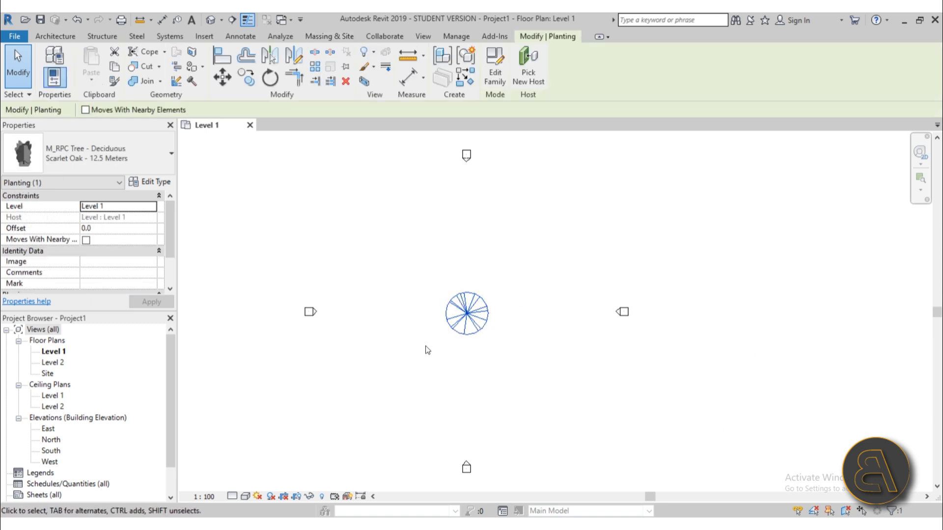
left_click(419, 370)
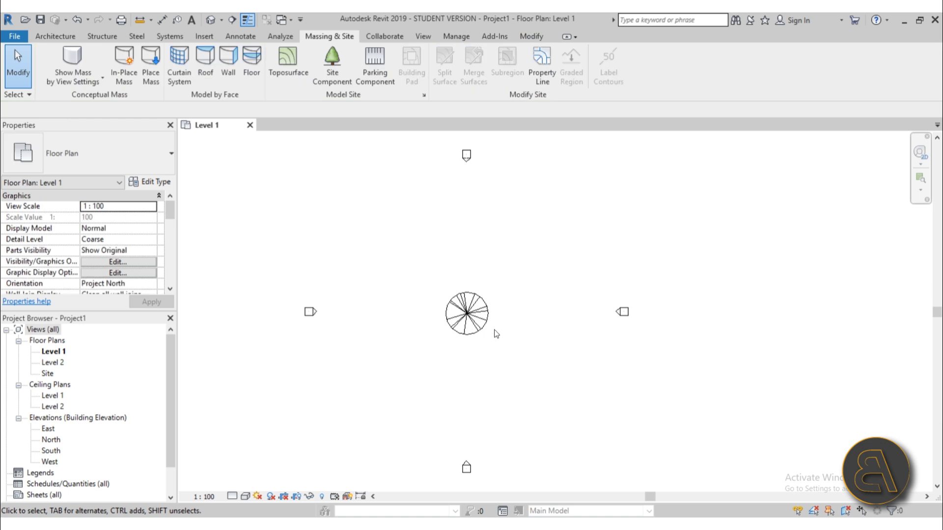
scroll(491, 324, "up", 5)
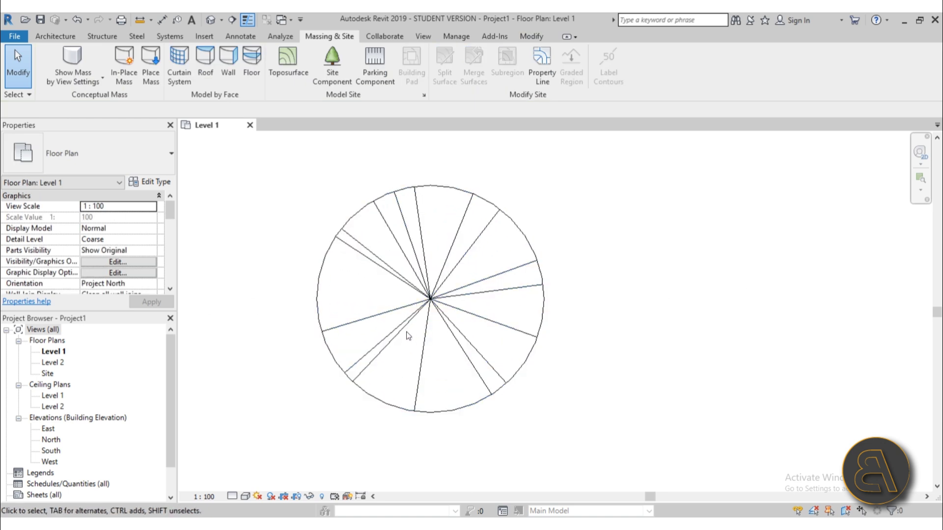
scroll(410, 297, "down", 2)
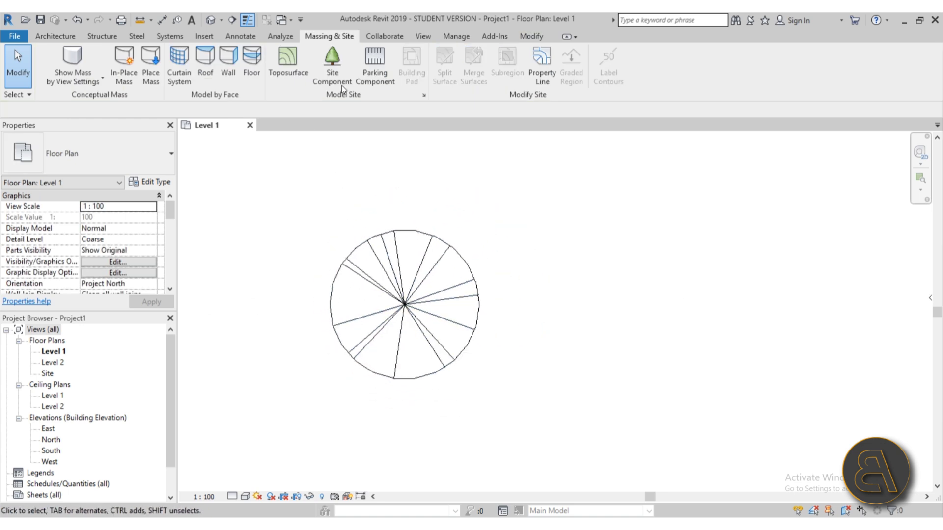
Place a Fraxinus - 5.6 Meters deciduous tree as a site component beside the Scarlet Oak, in line with its centre
left_click(333, 64)
left_click(93, 161)
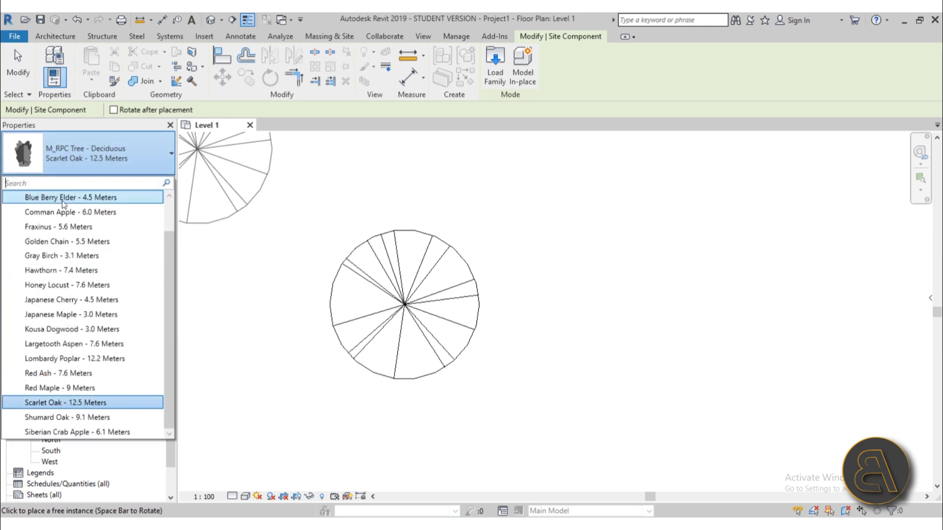
left_click(76, 231)
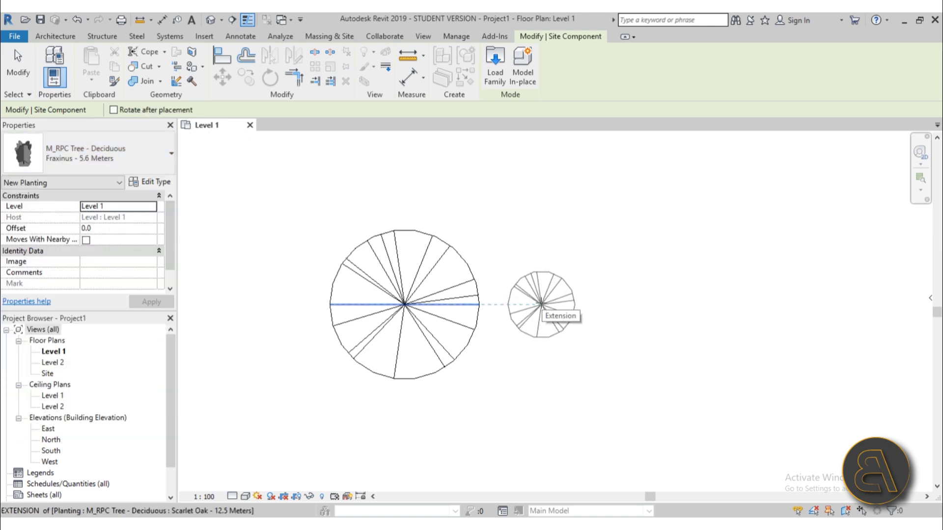
left_click(541, 304)
left_click(20, 64)
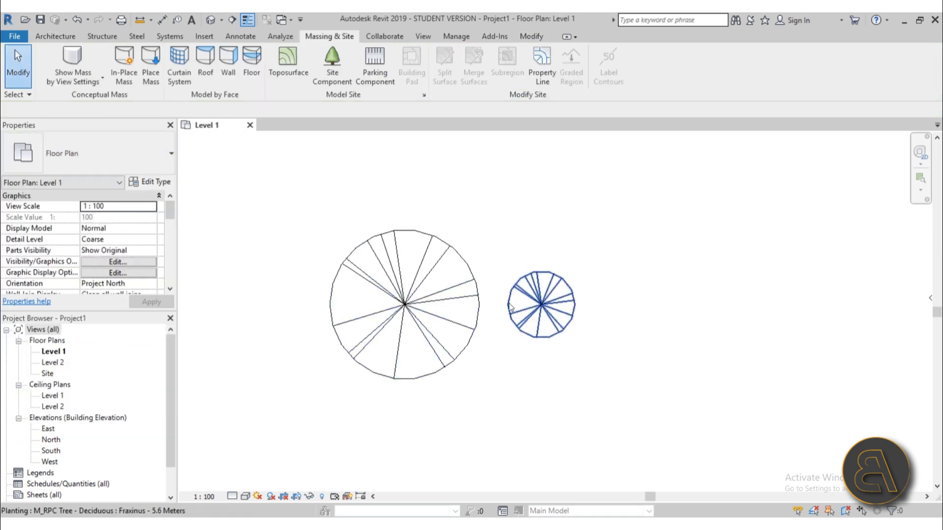
Compare the Level 1 plan symbols and type properties of the Fraxinus and Scarlet Oak trees
scroll(545, 302, "up", 3)
middle_click_drag(432, 334, 519, 331)
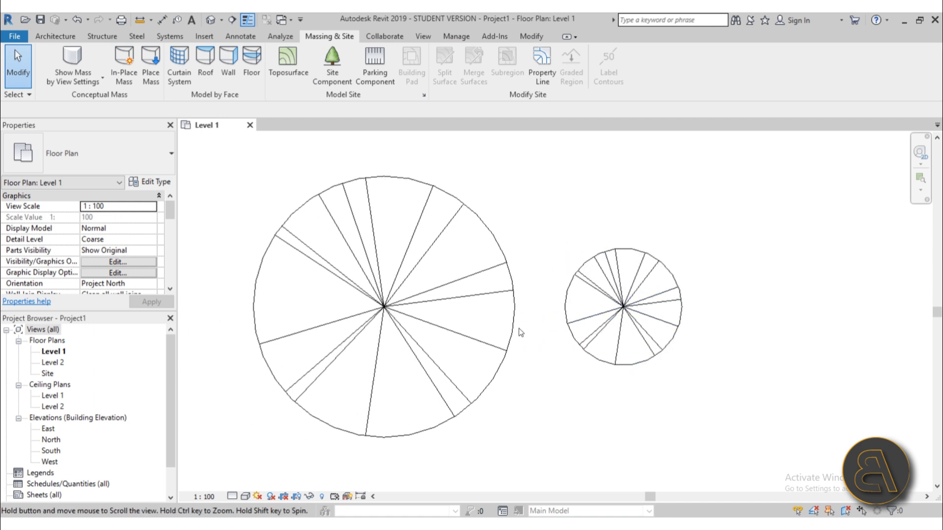
left_click(624, 313)
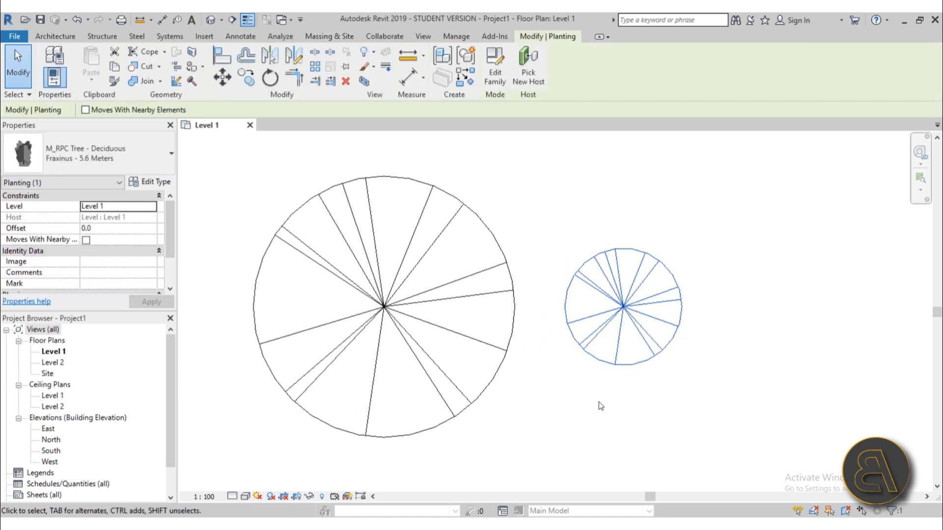
left_click(567, 342)
left_click(587, 337)
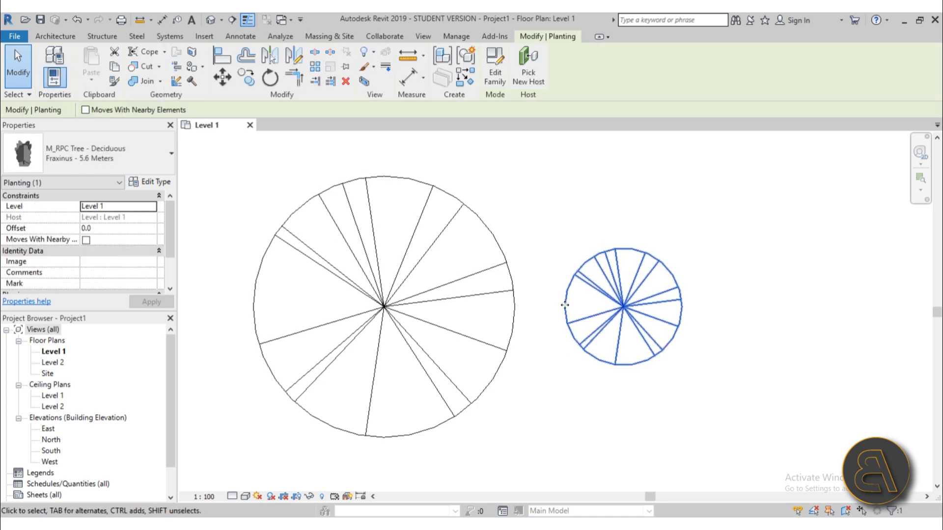
left_click(475, 361)
left_click(474, 340)
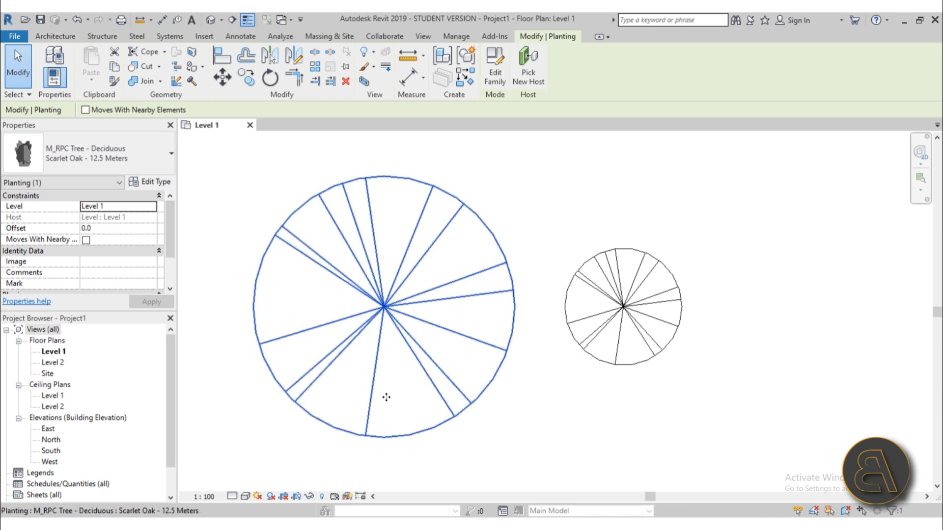
left_click(508, 439)
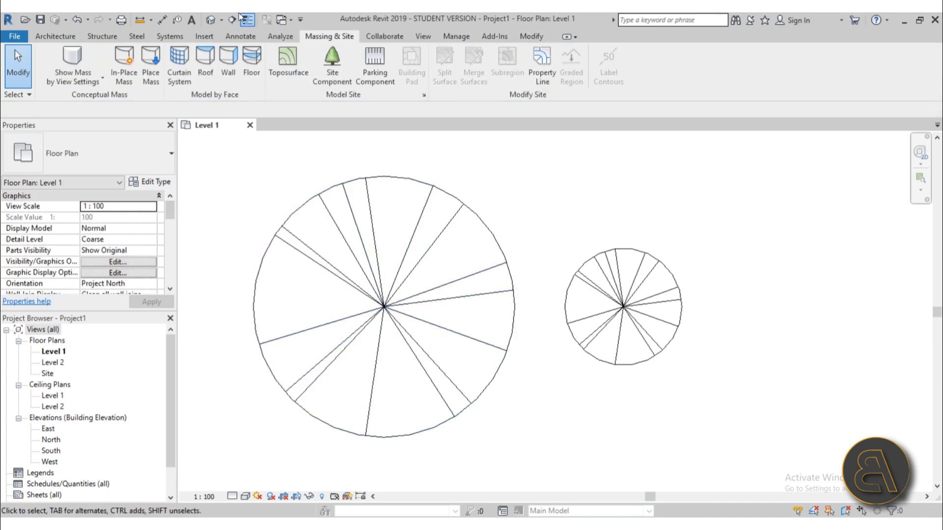
Open the default 3D view and examine the outline shapes of both trees from several angles
left_click(209, 20)
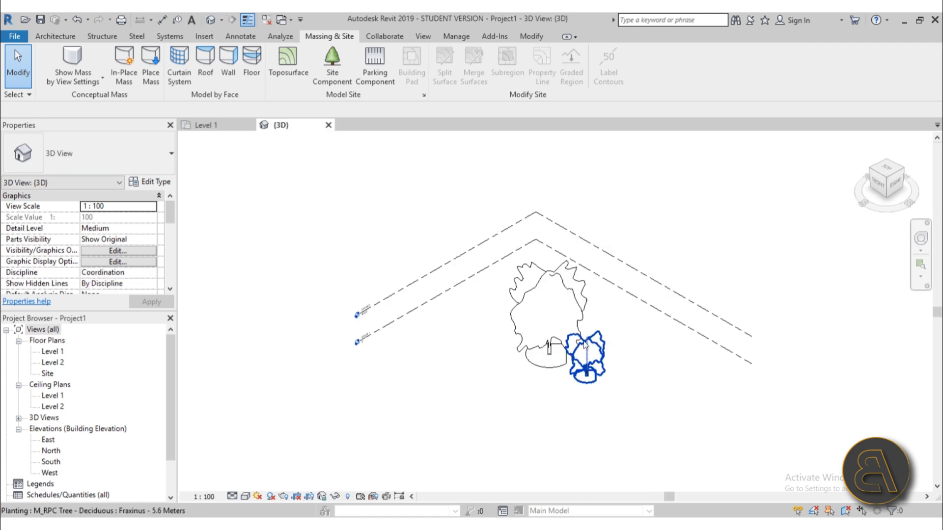
scroll(612, 352, "up", 3)
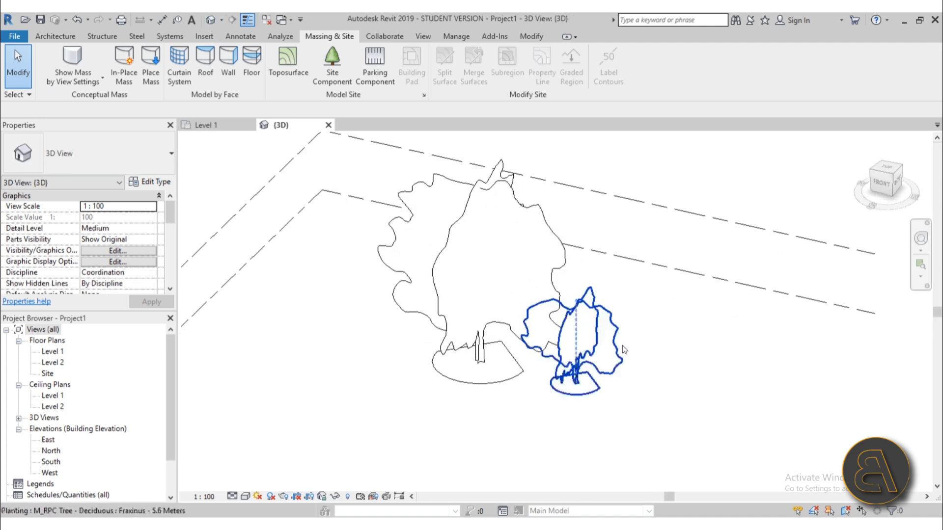
middle_click_drag(616, 399, 596, 466, "shift")
left_click(539, 395)
key("Escape")
scroll(594, 371, "up", 3)
scroll(478, 298, "down", 3)
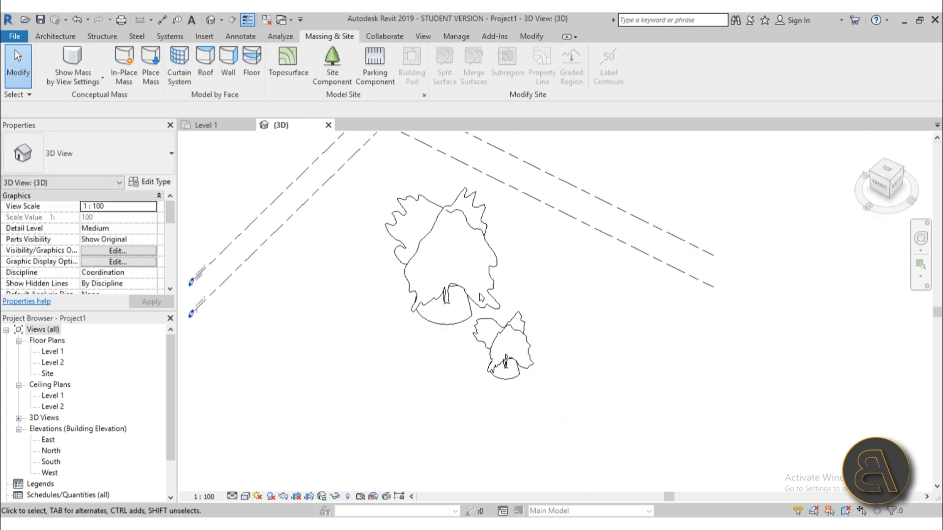
middle_click_drag(507, 339, 480, 260, "shift")
middle_click_drag(495, 302, 495, 298, "shift")
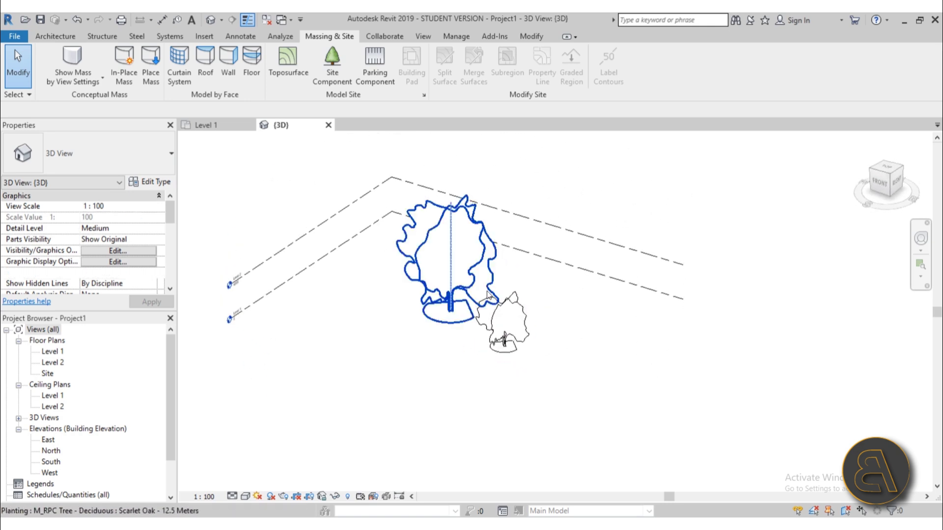
Set the 3D view's visual style to Realistic
scroll(462, 340, "up", 1)
left_click(243, 497)
left_click(261, 472)
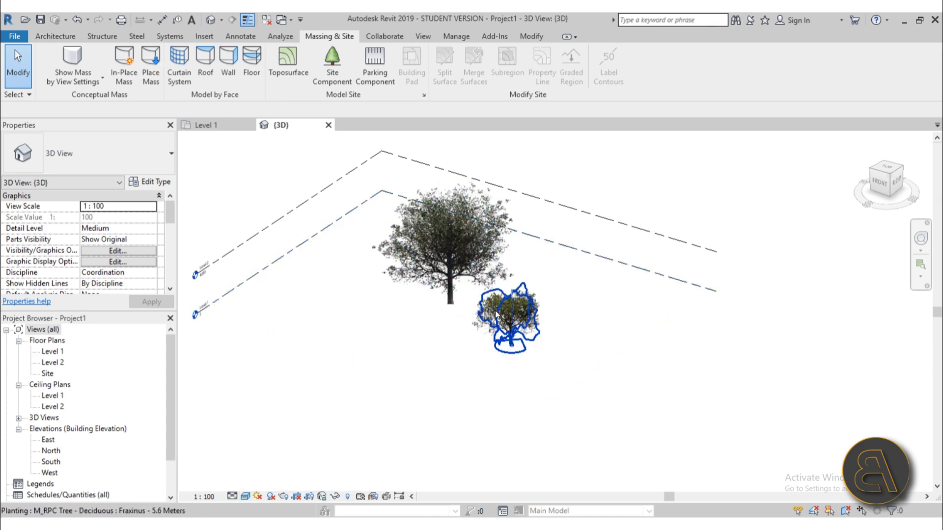
Examine the realistic display of both trees from above and from the side
middle_click_drag(572, 301, 532, 406, "shift")
middle_click_drag(475, 279, 498, 390, "shift")
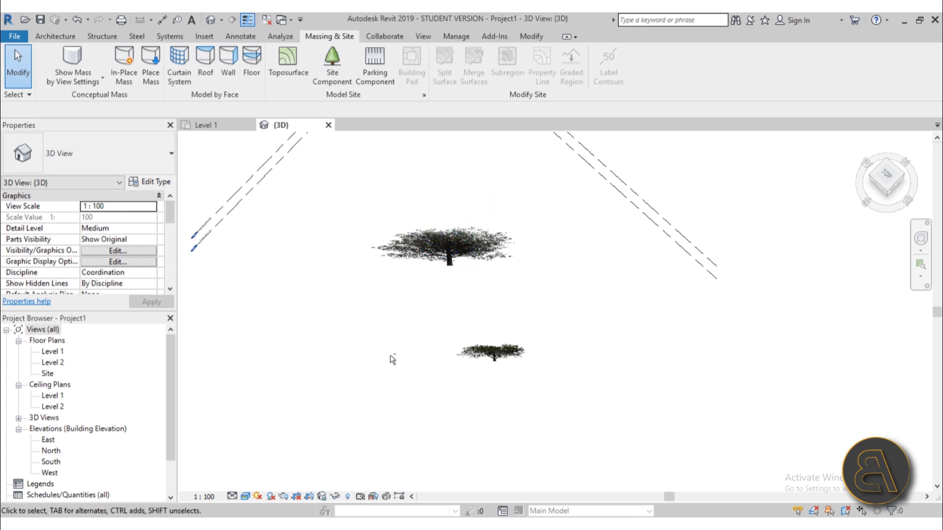
middle_click_drag(390, 355, 552, 181, "shift")
middle_click_drag(496, 248, 478, 412, "shift")
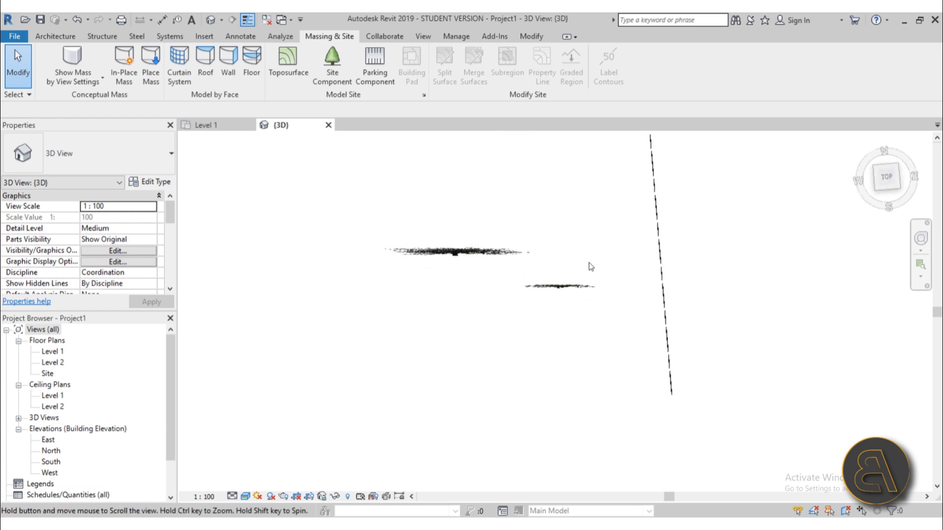
middle_click_drag(529, 184, 539, 88, "shift")
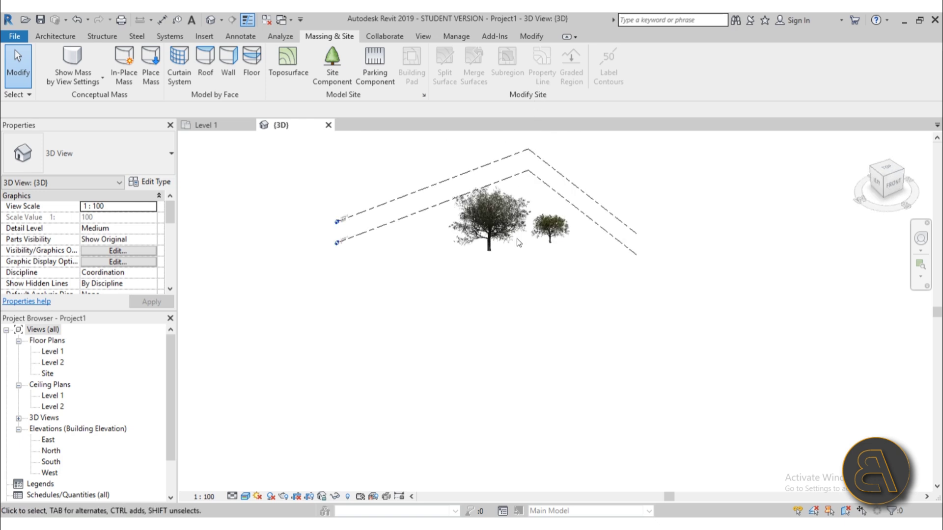
scroll(512, 250, "up", 5)
scroll(497, 283, "down", 3)
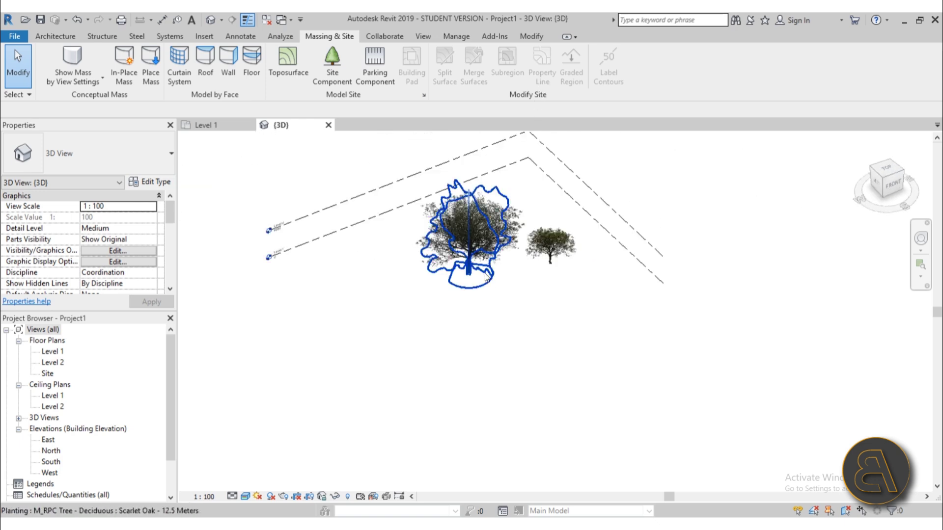
Create a rectangular Generic Floor - 400mm on Level 1 beneath both trees, about 40000 by 35400 mm
left_click(69, 36)
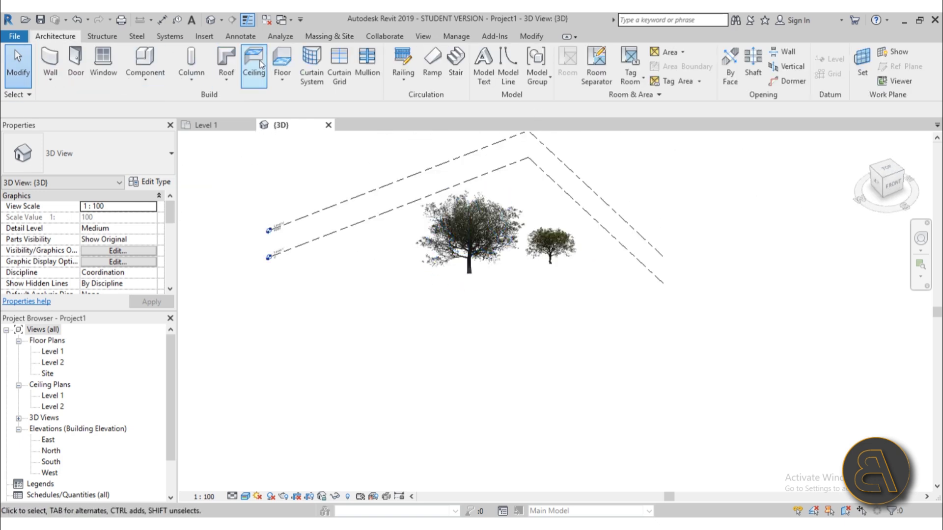
left_click(282, 61)
left_click(596, 53)
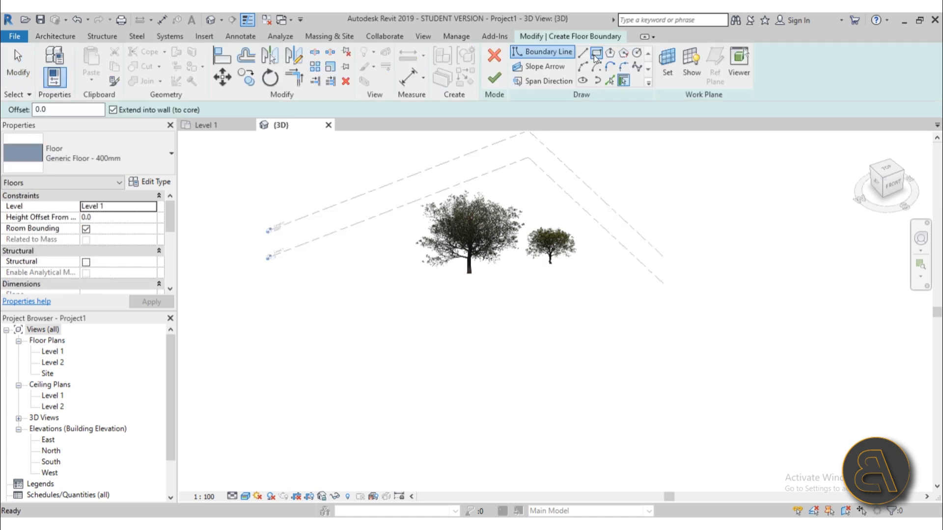
left_click(295, 245)
left_click(727, 323)
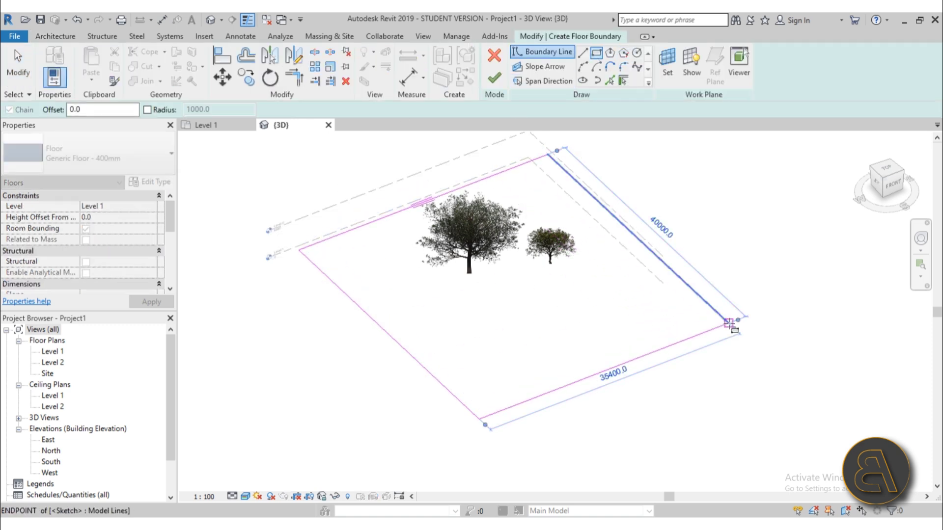
left_click(494, 77)
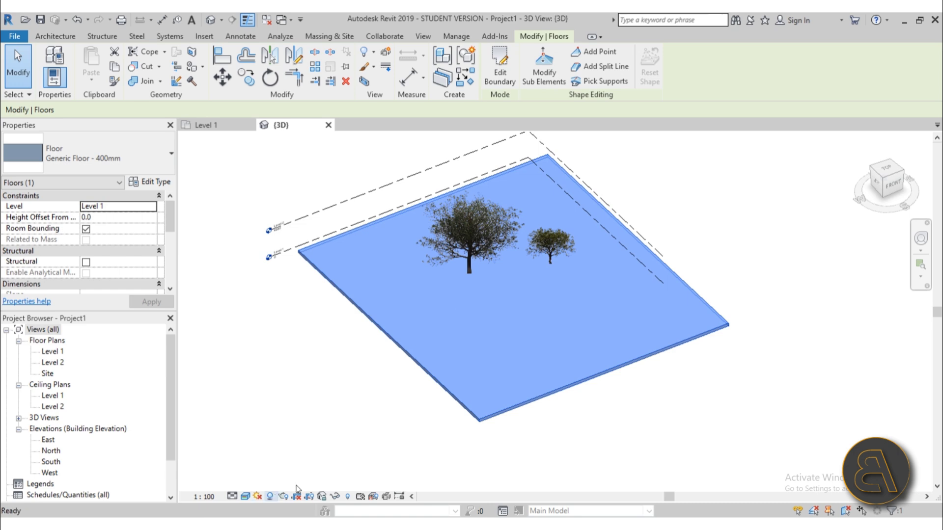
left_click(344, 408)
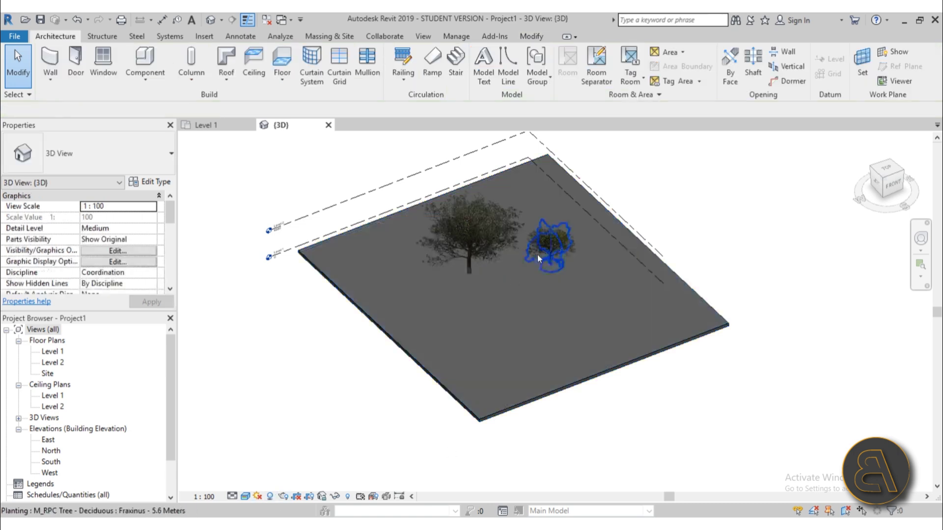
Preview the trees and floor in the Ray Trace visual style, and exit the ray trace mode
scroll(537, 253, "up", 2)
left_click(251, 497)
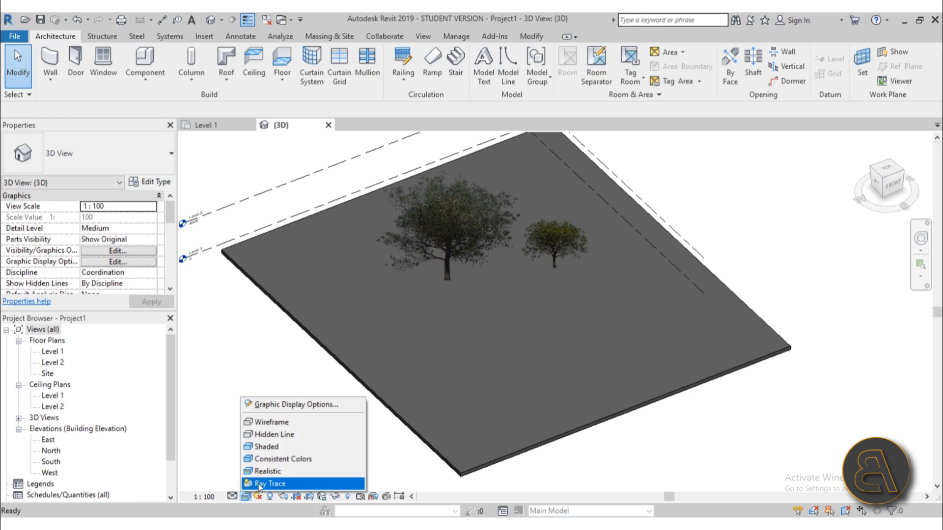
left_click(267, 484)
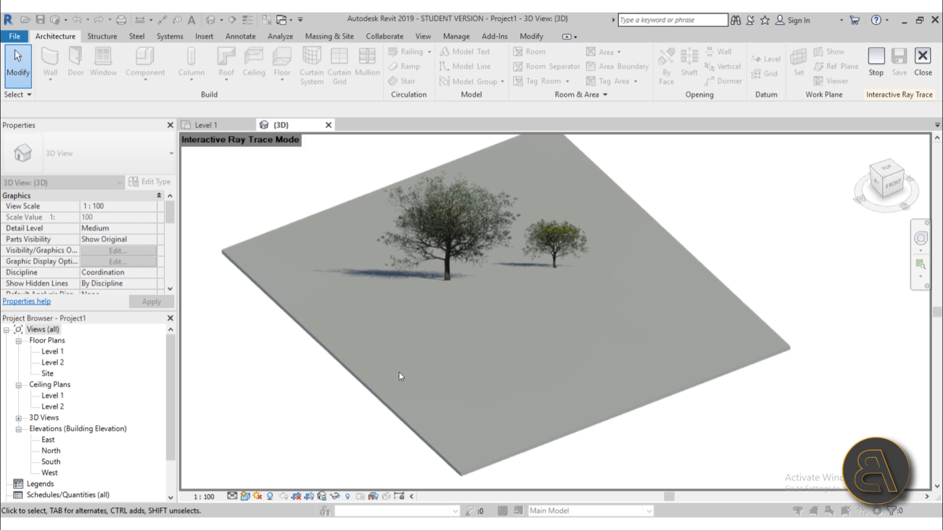
left_click(923, 61)
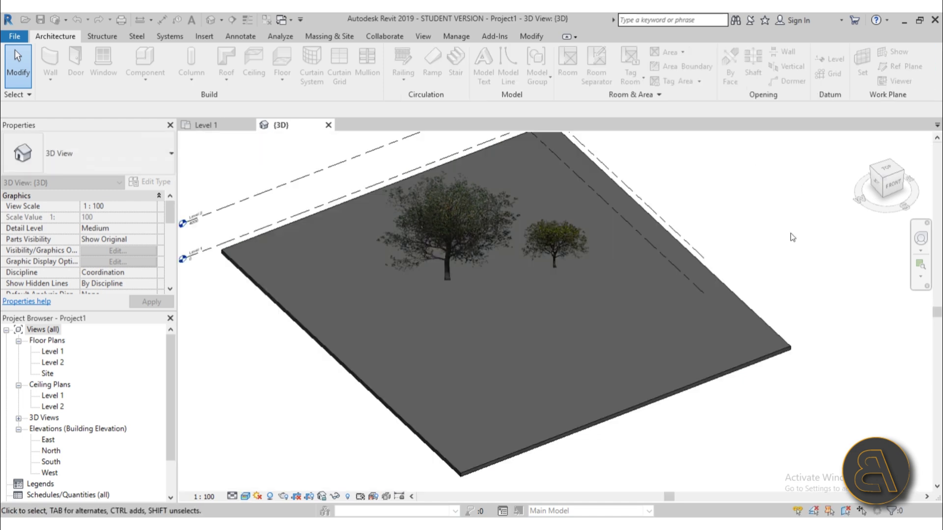
left_click(246, 497)
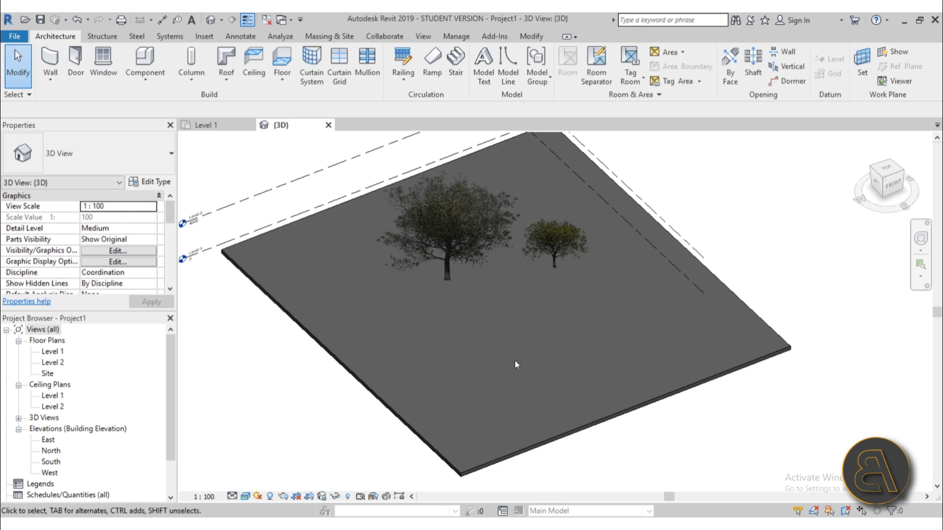
Open the 3d_tree_a_tree35_7610 (1) family file from the desktop and show its Ref. Level plan in the maximized Revit window
double_click(339, 15)
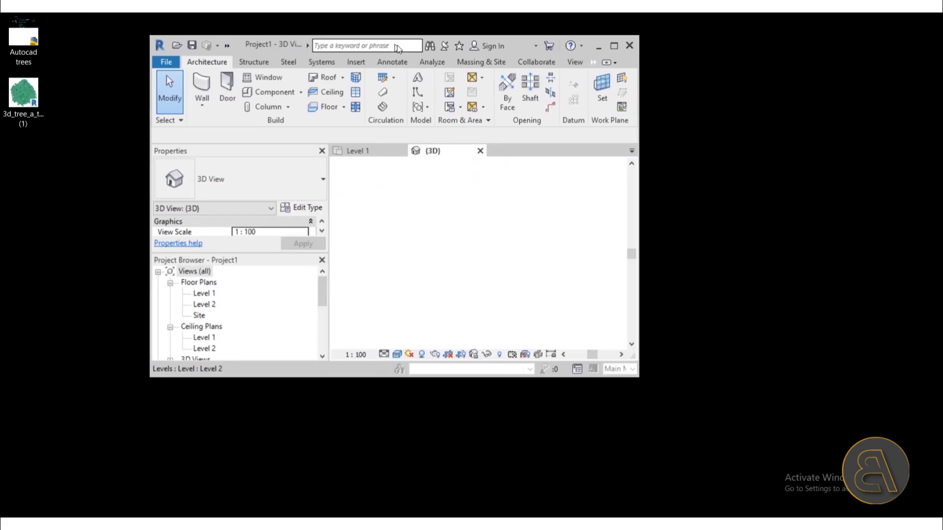
double_click(33, 118)
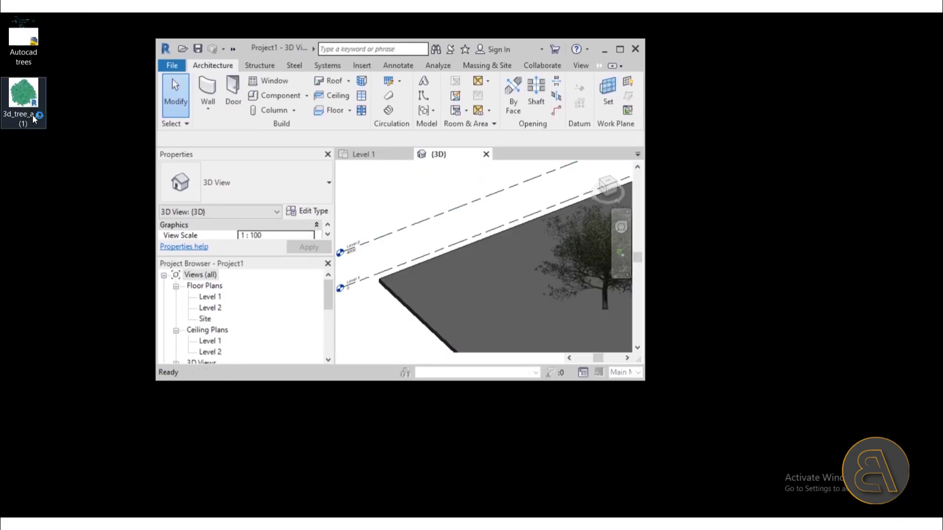
left_click(620, 54)
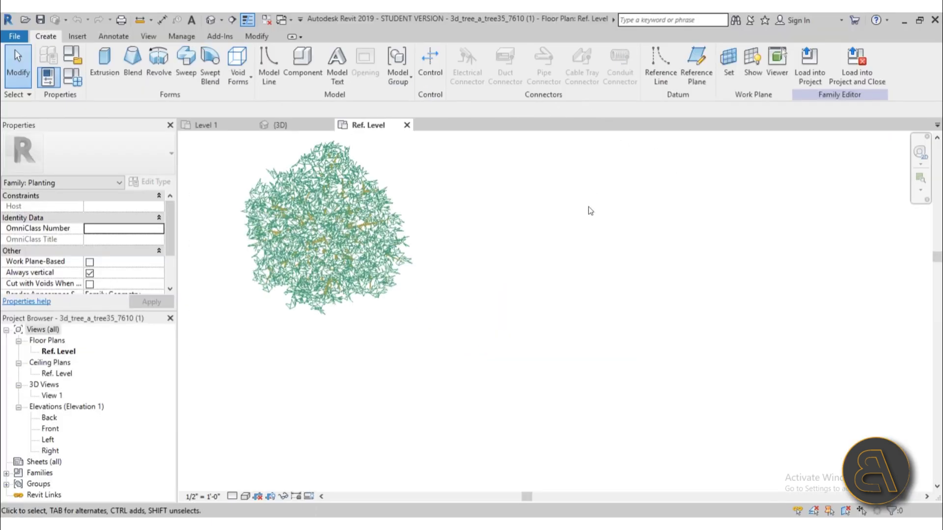
middle_click_drag(411, 262, 457, 315)
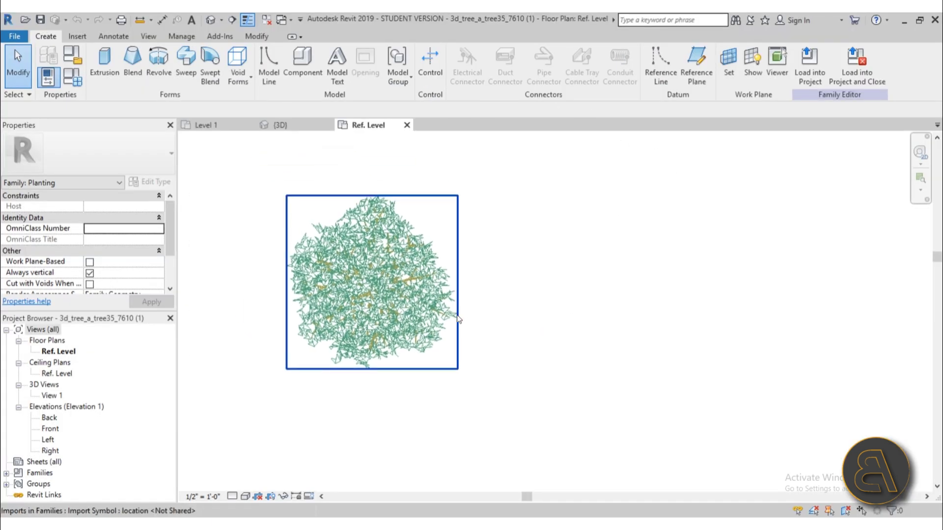
scroll(313, 239, "up", 1)
scroll(313, 241, "up", 1)
middle_click_drag(314, 240, 375, 284)
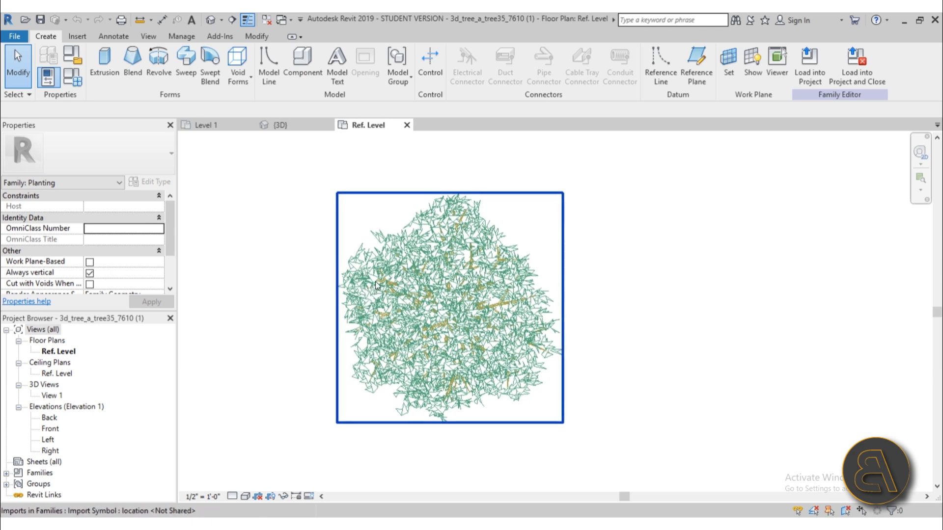
Open the tree family's default 3D view and examine the imported tree geometry from several angles
left_click(210, 20)
left_click(569, 312)
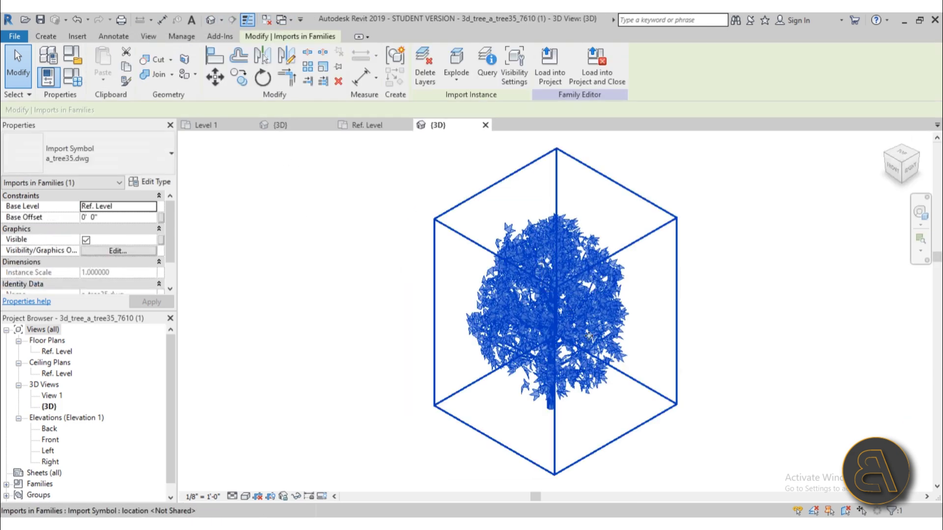
middle_click_drag(569, 313, 629, 260, "shift")
scroll(633, 251, "up", 8)
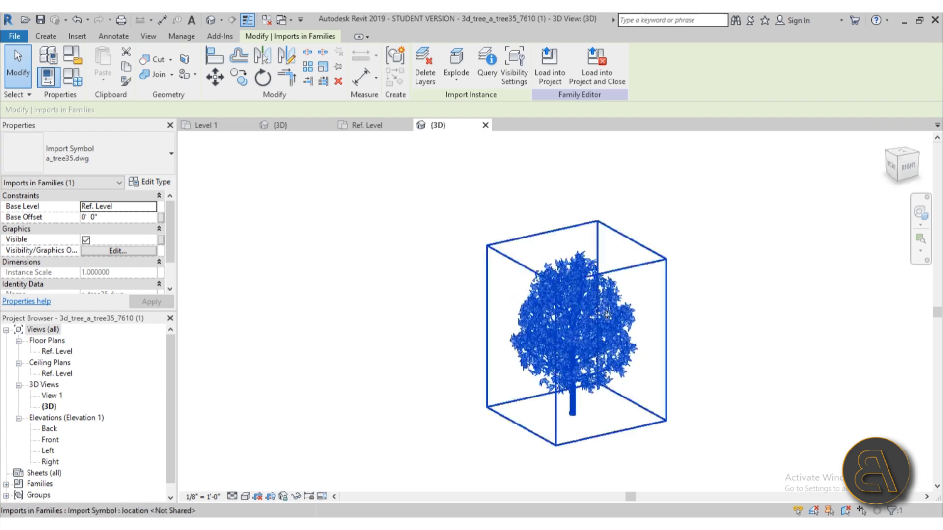
scroll(441, 178, "down", 8)
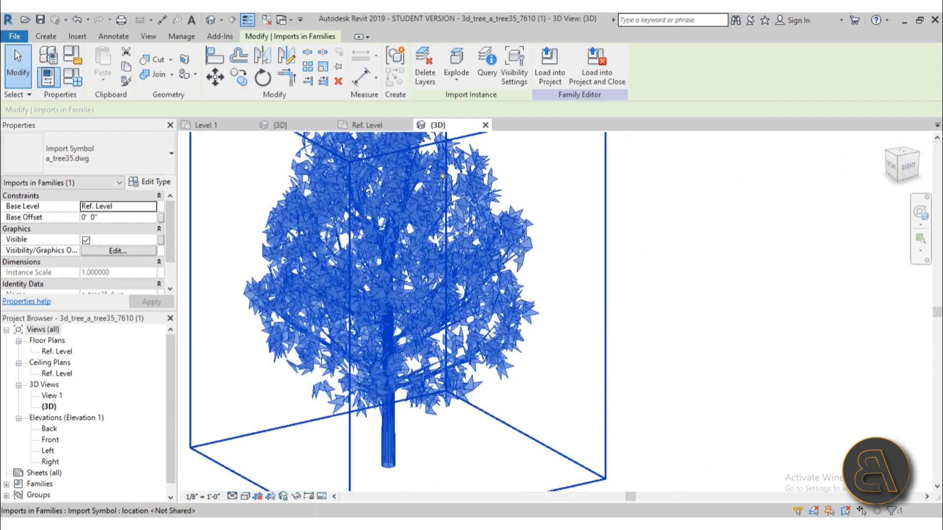
middle_click_drag(434, 240, 647, 338, "shift")
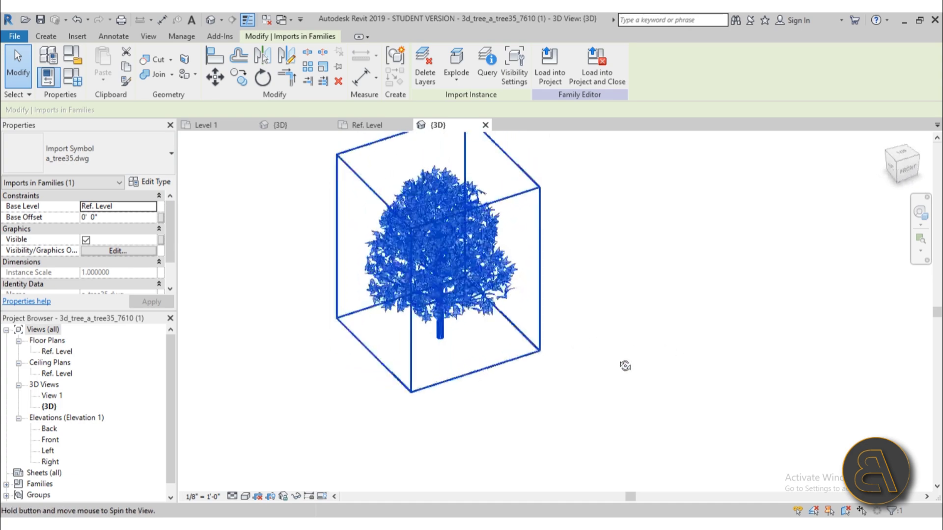
middle_click_drag(625, 365, 484, 369, "shift")
left_click(521, 333)
middle_click_drag(464, 172, 454, 207, "shift")
scroll(443, 187, "up", 2)
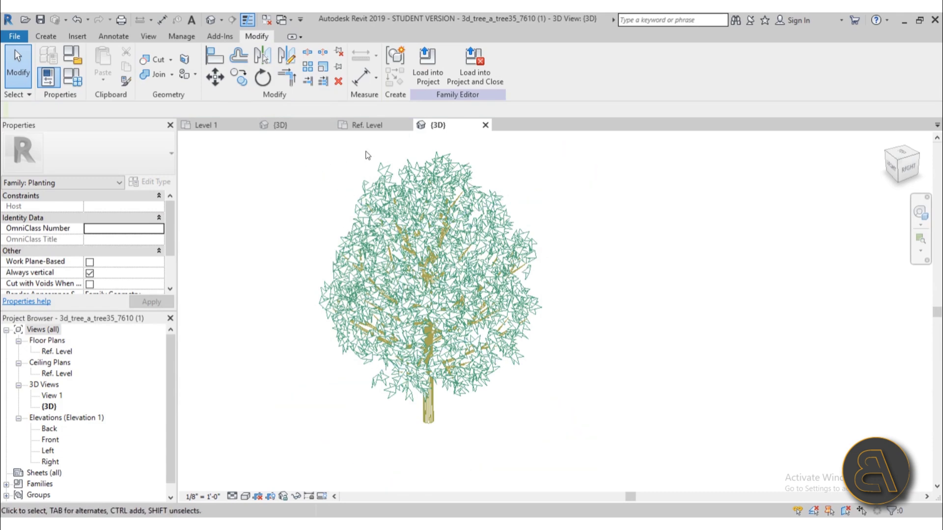
Compare the project's Level 1 plan and 3D view with the tree family's 3D view
left_click(239, 129)
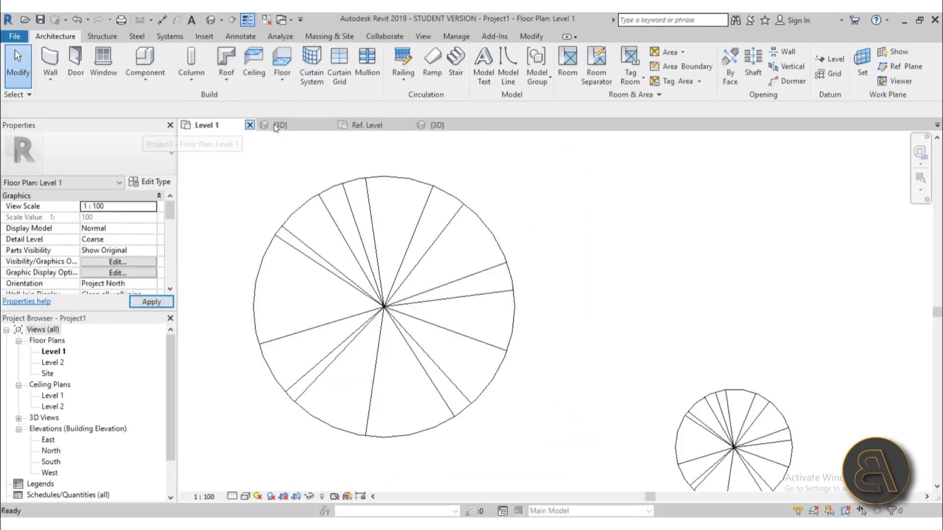
left_click(279, 125)
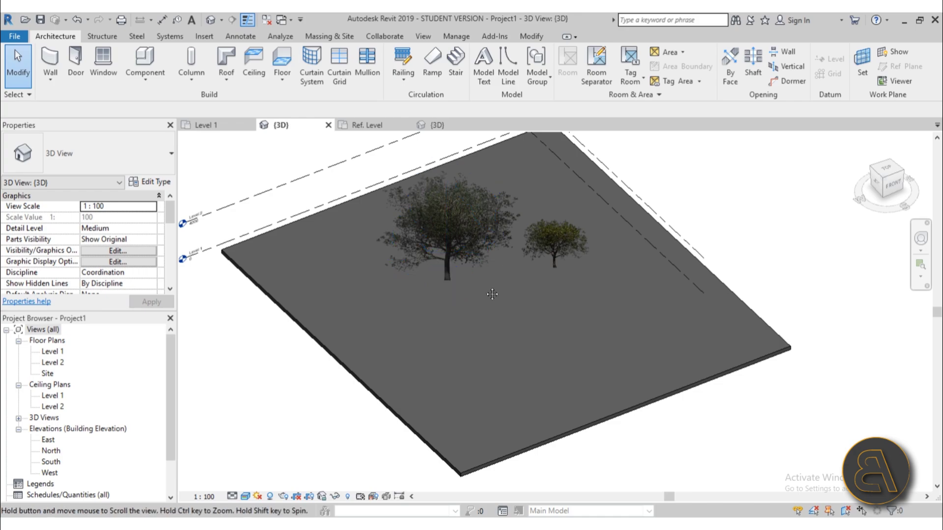
left_click(447, 126)
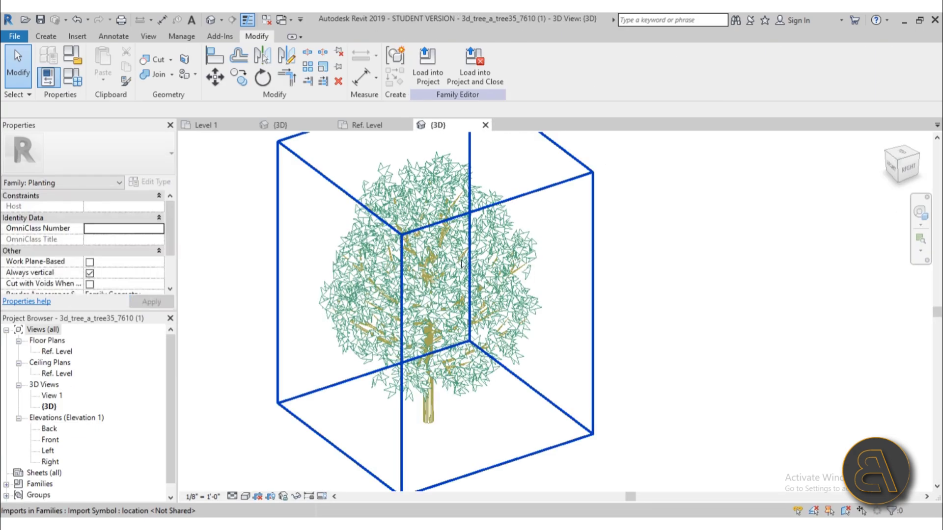
middle_click_drag(472, 296, 503, 314, "shift")
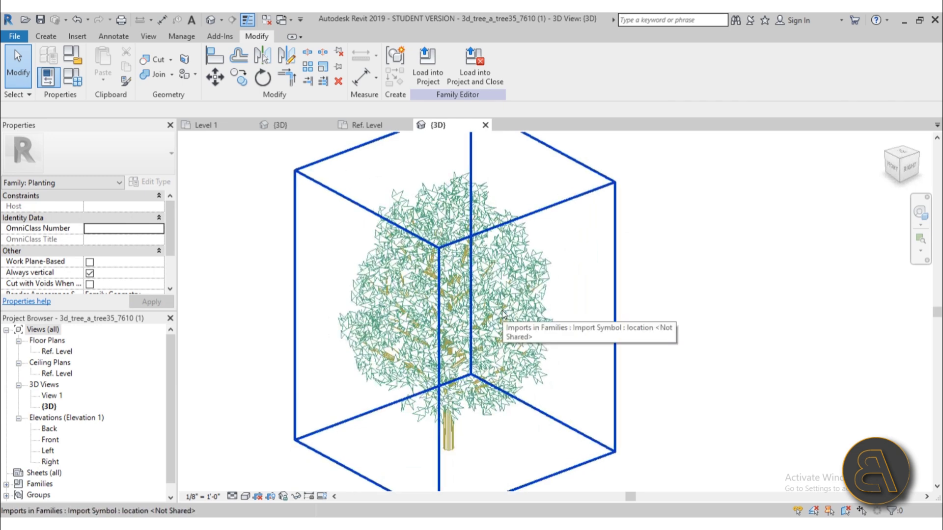
Show the family's Ref. Level plan and examine the leaf and branch linework up close
double_click(55, 352)
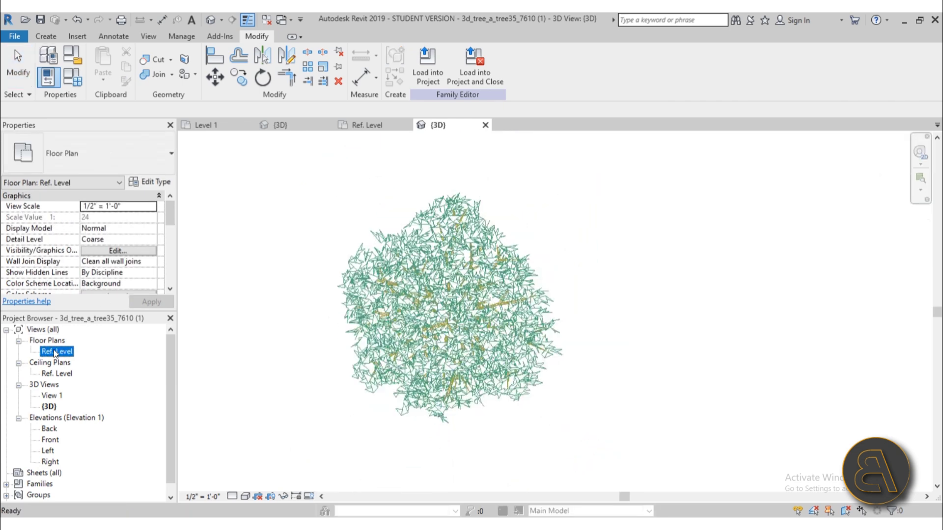
scroll(565, 352, "up", 6)
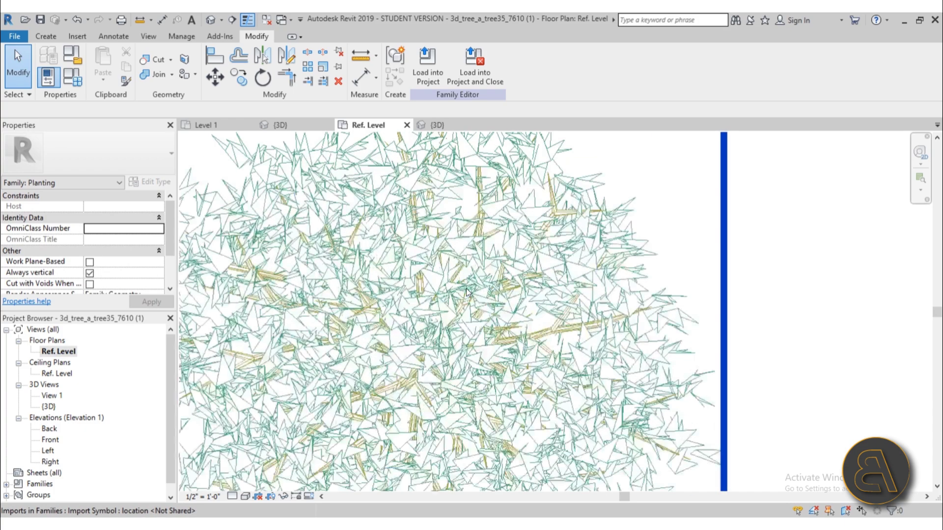
scroll(550, 334, "up", 3)
scroll(530, 295, "down", 3)
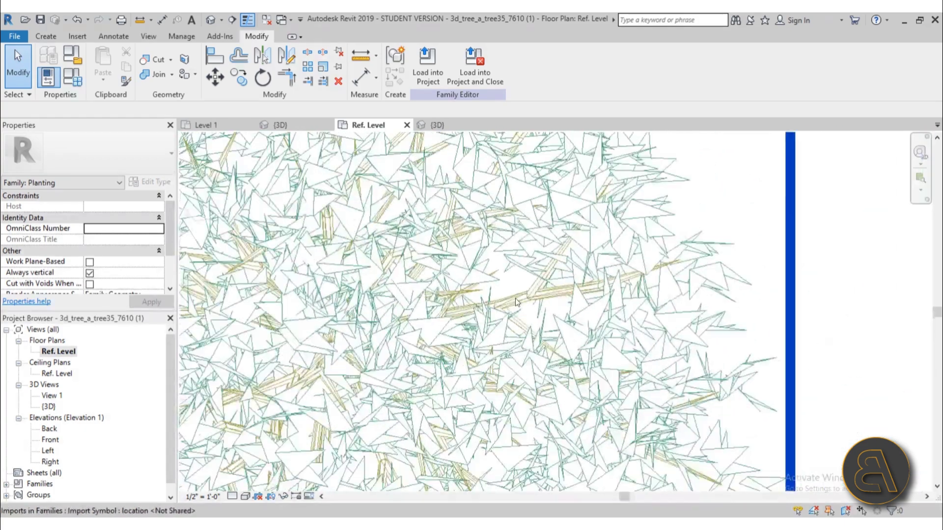
scroll(539, 291, "up", 5)
scroll(540, 288, "down", 3)
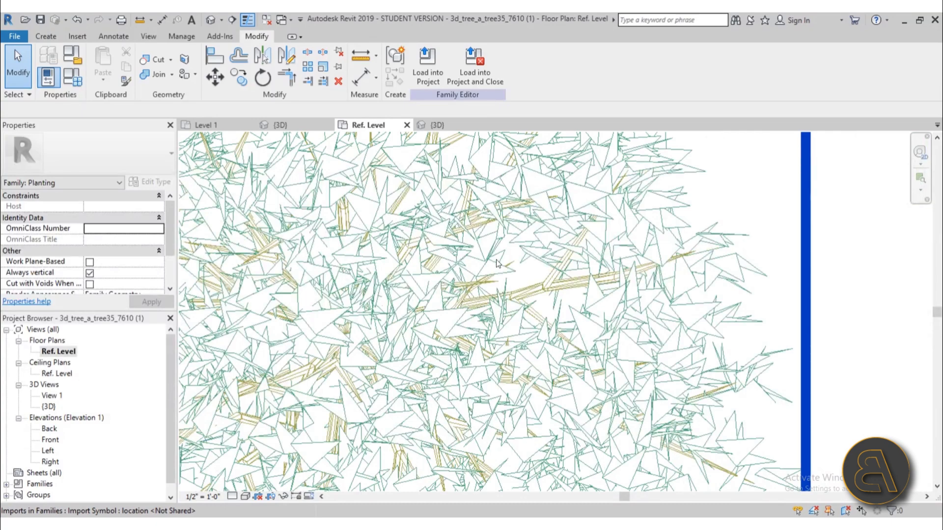
scroll(498, 264, "down", 5)
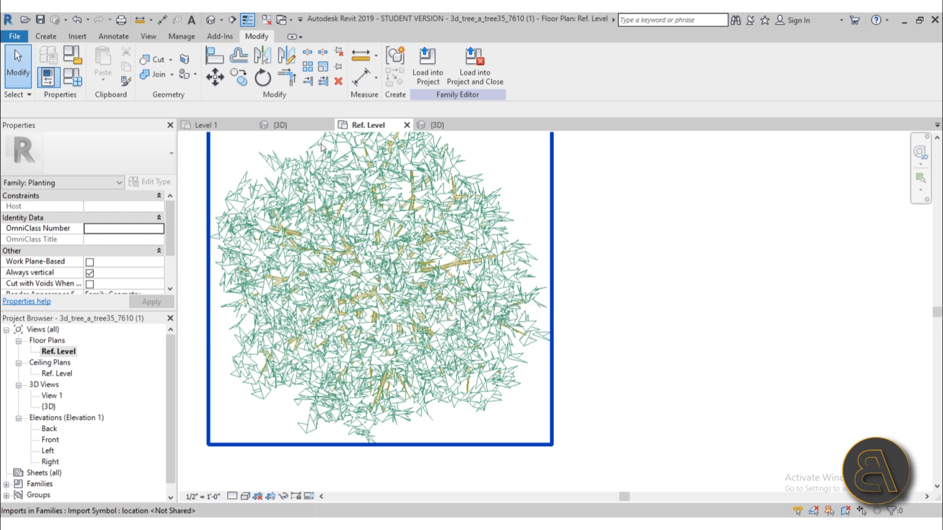
Compare the project's Level 1 tree symbols with the family's 3D view, and return to the family's Ref. Level plan
left_click(240, 125)
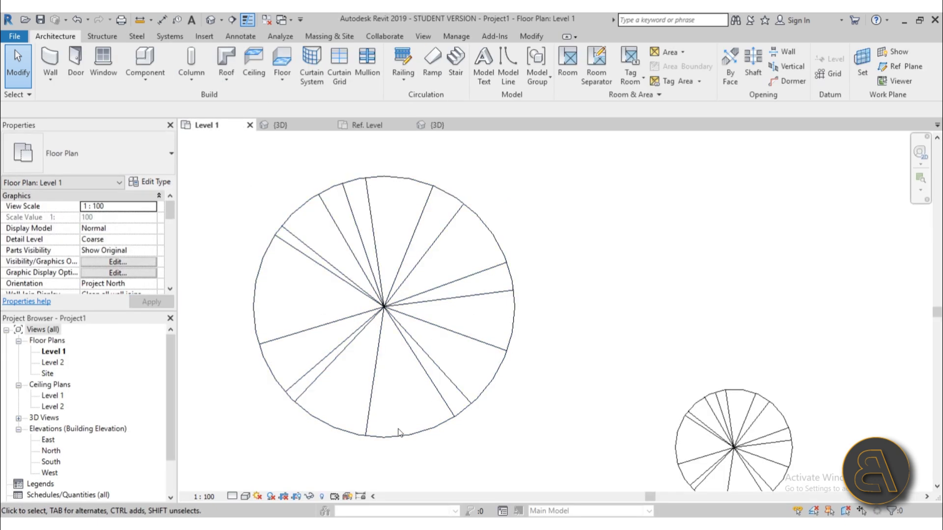
left_click(445, 125)
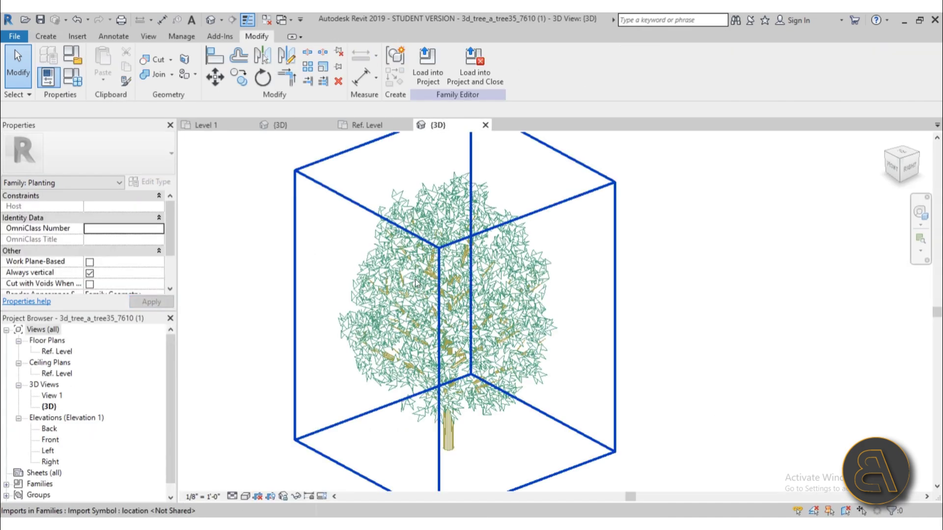
scroll(431, 244, "down", 3)
middle_click_drag(492, 244, 559, 273, "shift")
double_click(70, 352)
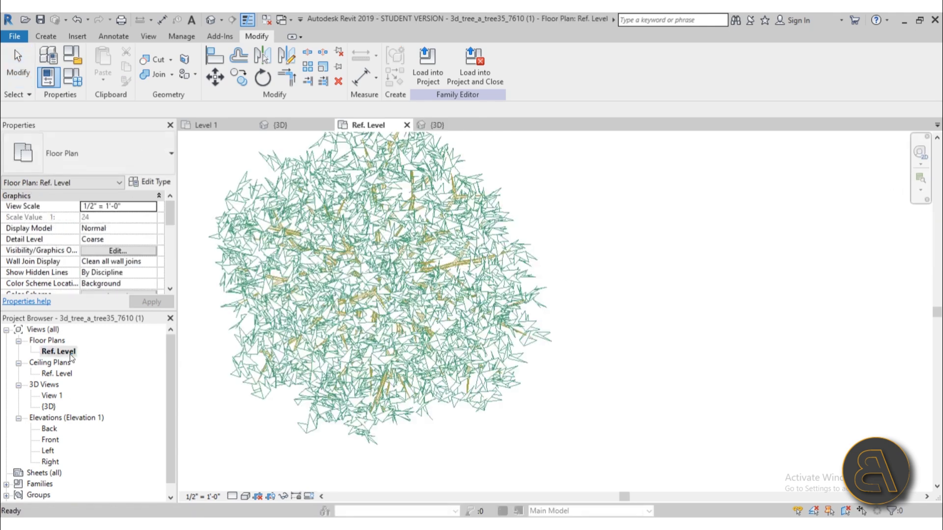
scroll(439, 304, "down", 5)
middle_click_drag(387, 250, 384, 232)
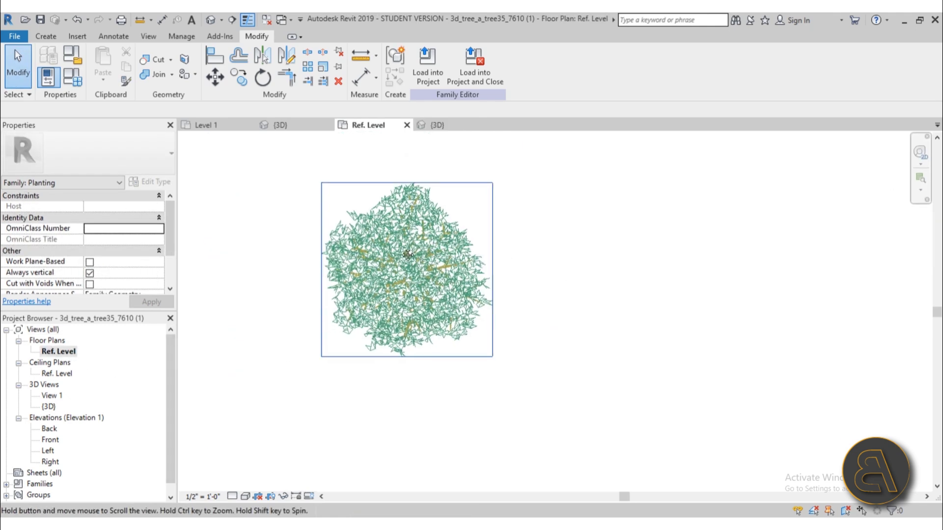
scroll(384, 232, "up", 2)
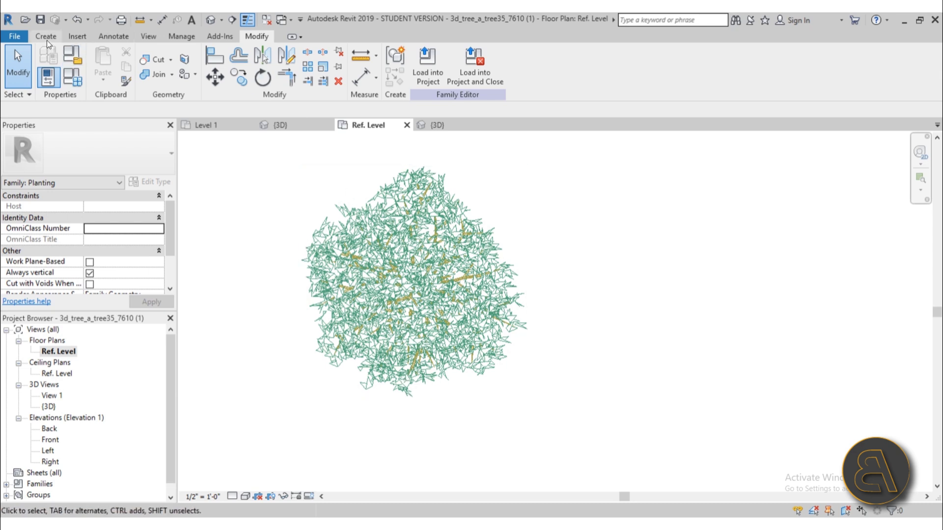
Start a masking region in the Ref. Level plan and sketch a circle of about 10' radius around the tree canopy
left_click(113, 36)
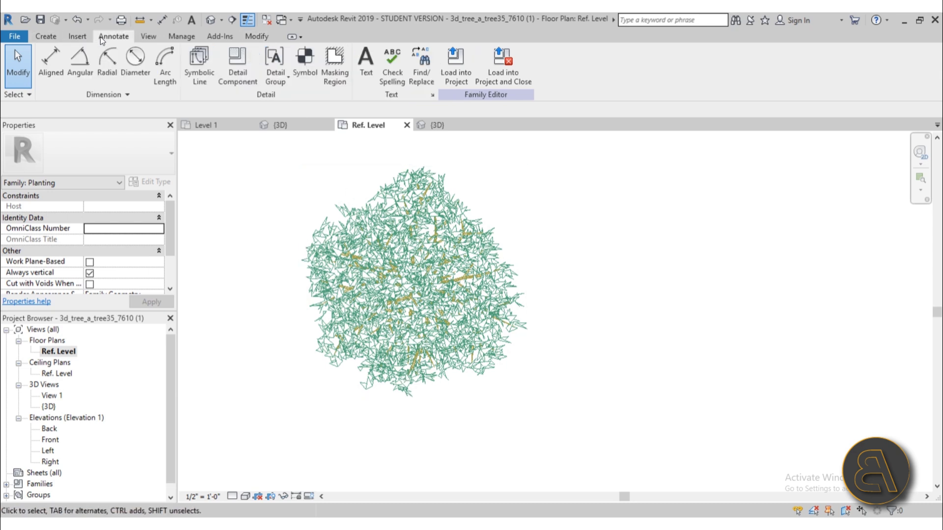
left_click(332, 82)
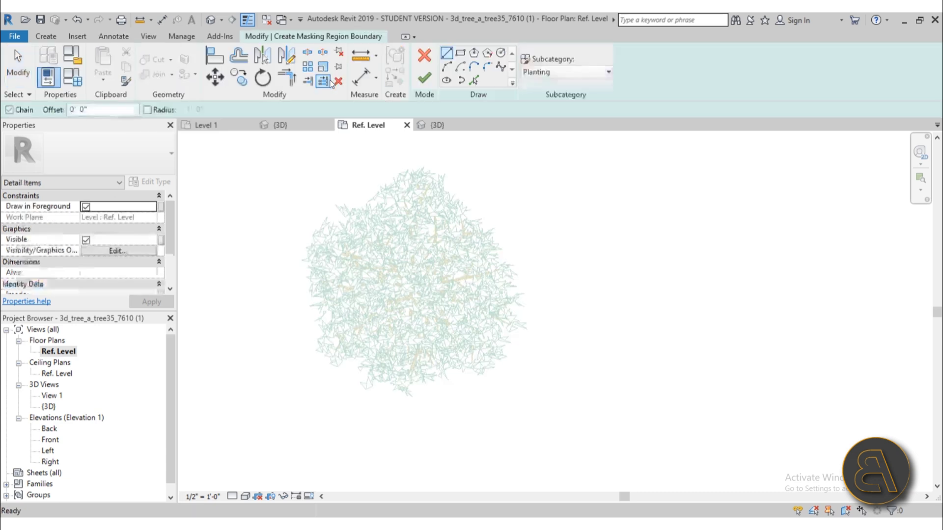
left_click(504, 55)
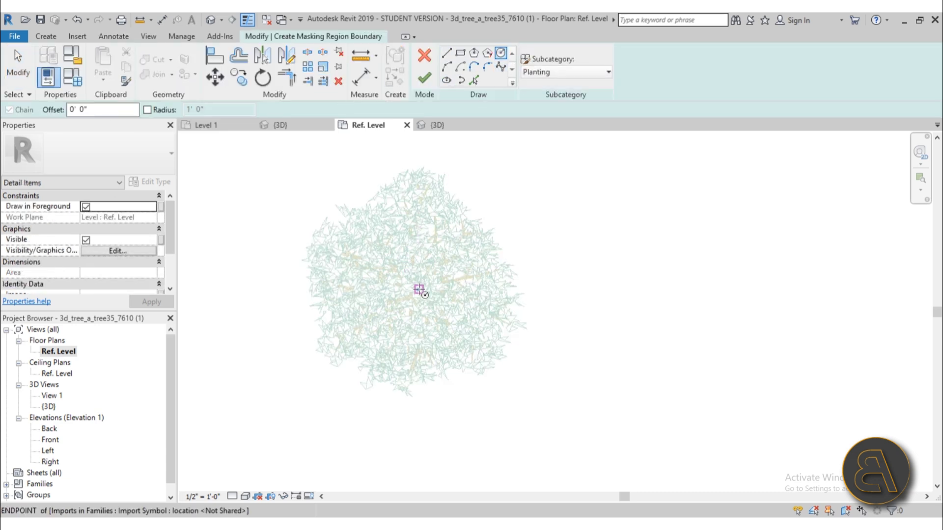
left_click(416, 287)
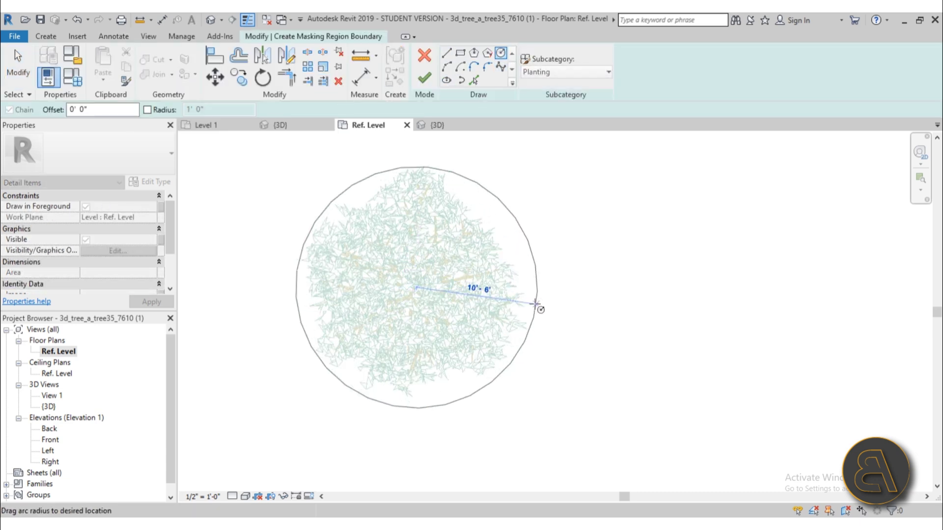
left_click(532, 304)
key("Escape")
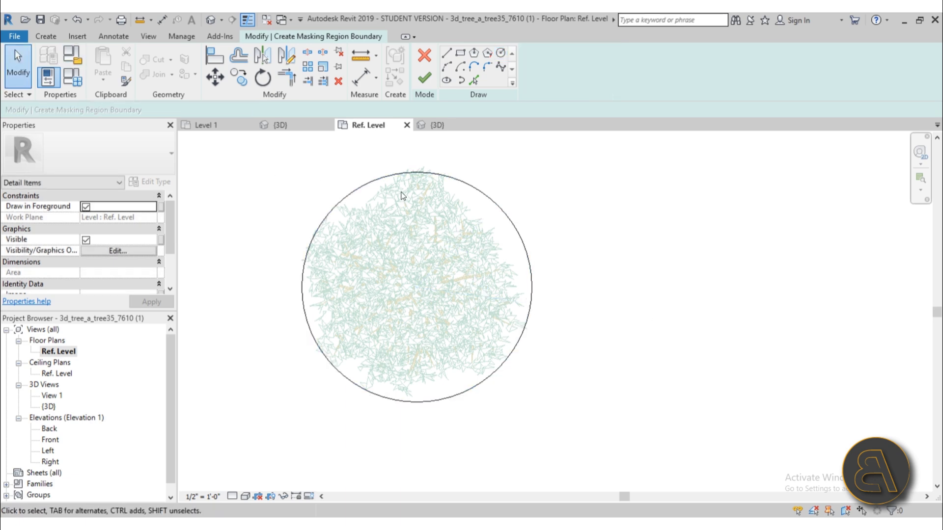
Nudge the masking circle slightly to centre it on the canopy, and set its radius to 10' 5"
scroll(393, 183, "up", 3)
left_click(393, 183)
scroll(319, 155, "down", 2)
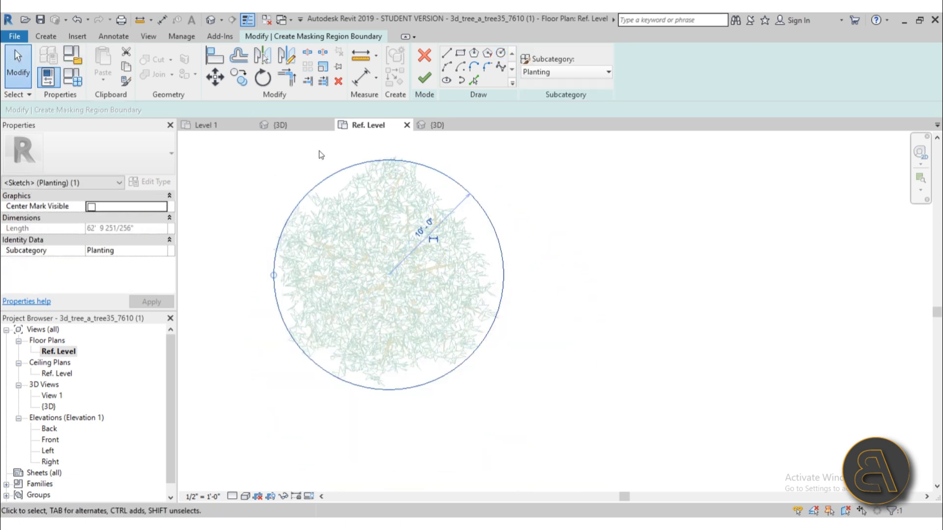
key("Left")
key("Left")
key("Left")
key("Left")
key("Left")
key("Left")
key("Left")
key("Right")
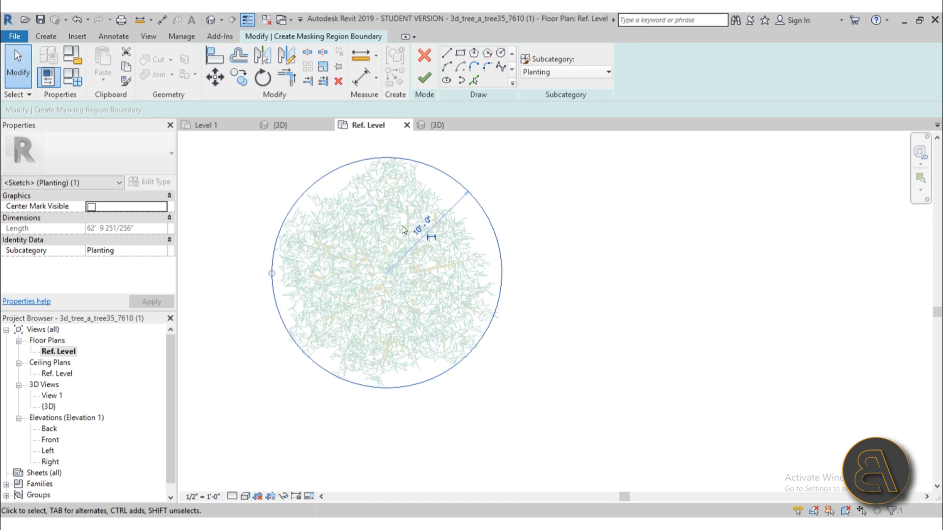
left_click(419, 226)
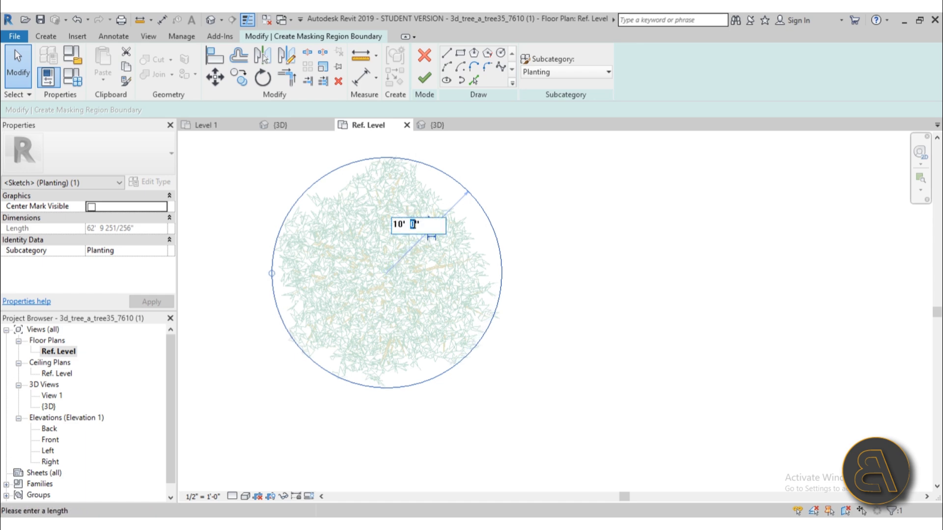
type("10' 5\"")
key("Return")
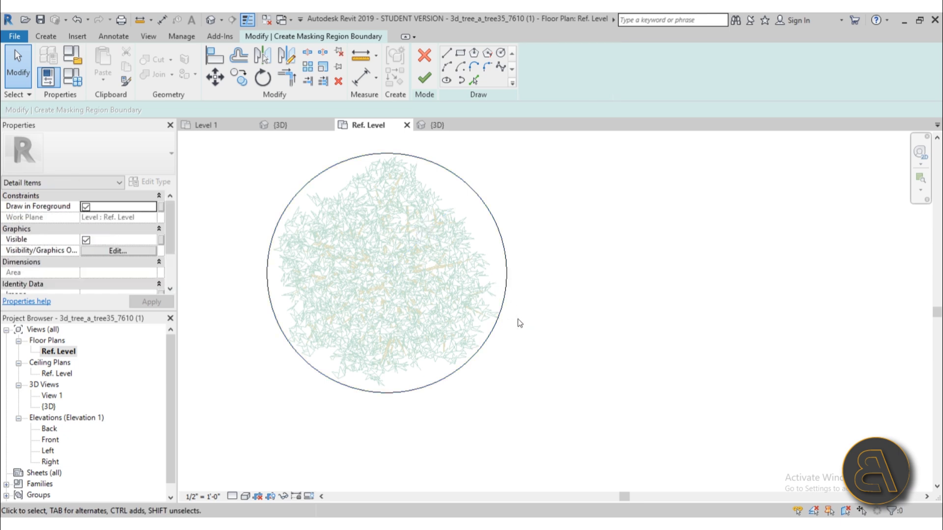
Check the circle against the canopy's outer leaves, and finish the masking region sketch
left_click(470, 363)
scroll(470, 364, "up", 4)
scroll(470, 363, "up", 1)
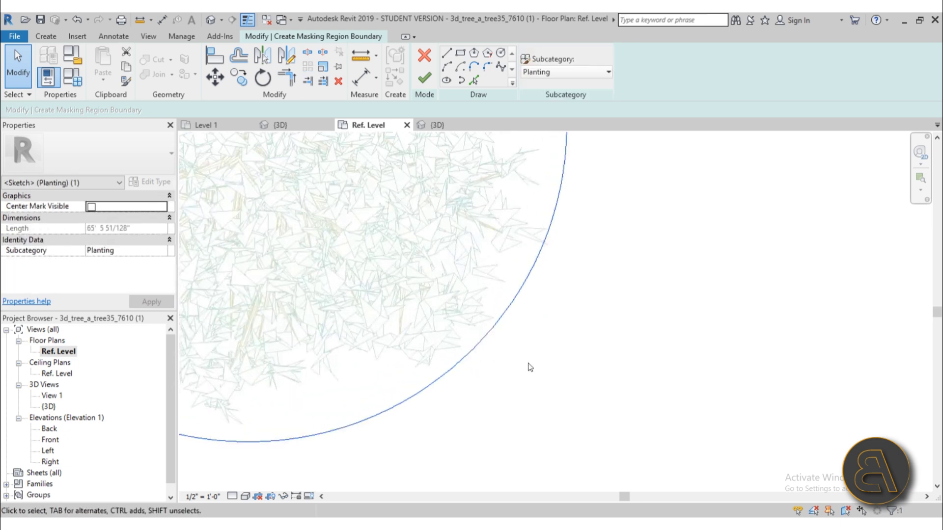
scroll(530, 368, "down", 2)
scroll(530, 368, "down", 1)
middle_click_drag(530, 368, 539, 406)
scroll(384, 195, "up", 2)
scroll(379, 196, "down", 1)
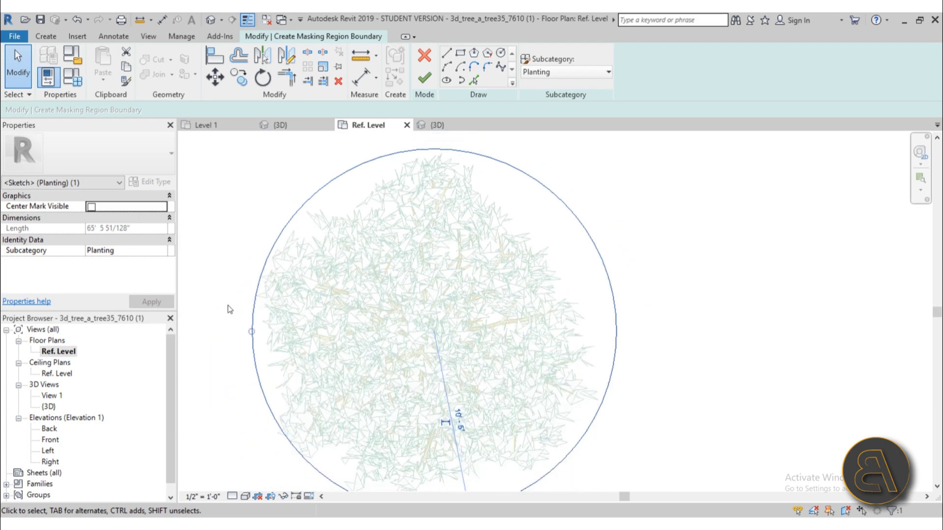
scroll(229, 309, "up", 3)
scroll(289, 272, "up", 2)
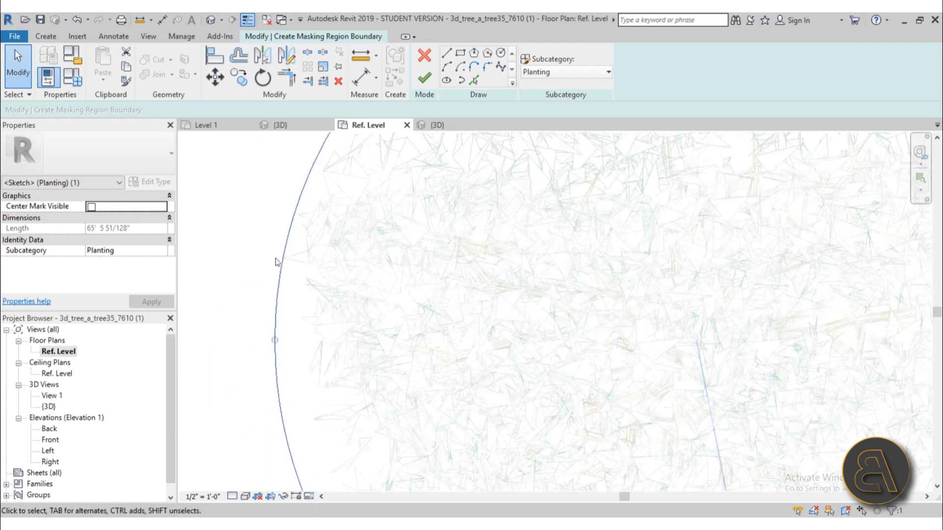
scroll(276, 262, "down", 3)
left_click(425, 77)
left_click(643, 276)
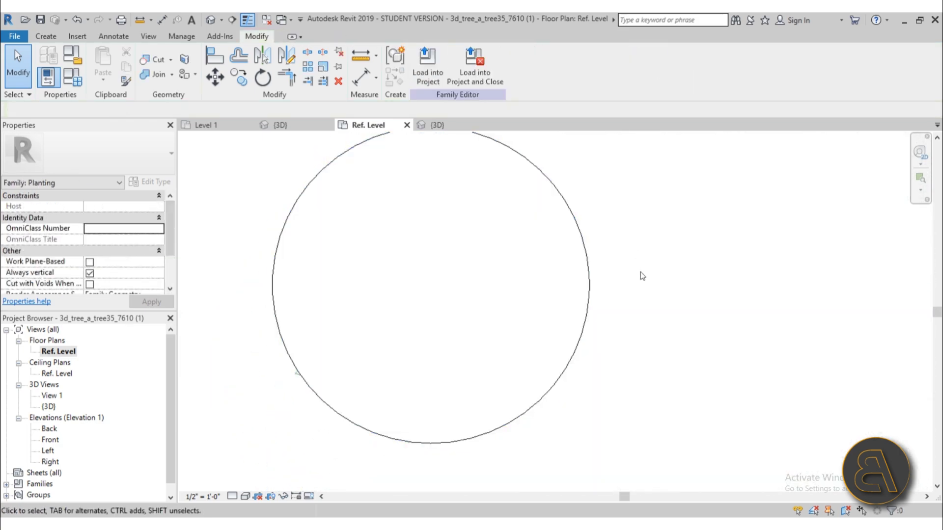
Nudge the finished masking region left and down to cover the leaf protruding at the canopy's lower-left edge
scroll(614, 280, "down", 2)
scroll(379, 348, "up", 2)
left_click(379, 343)
scroll(368, 344, "up", 3)
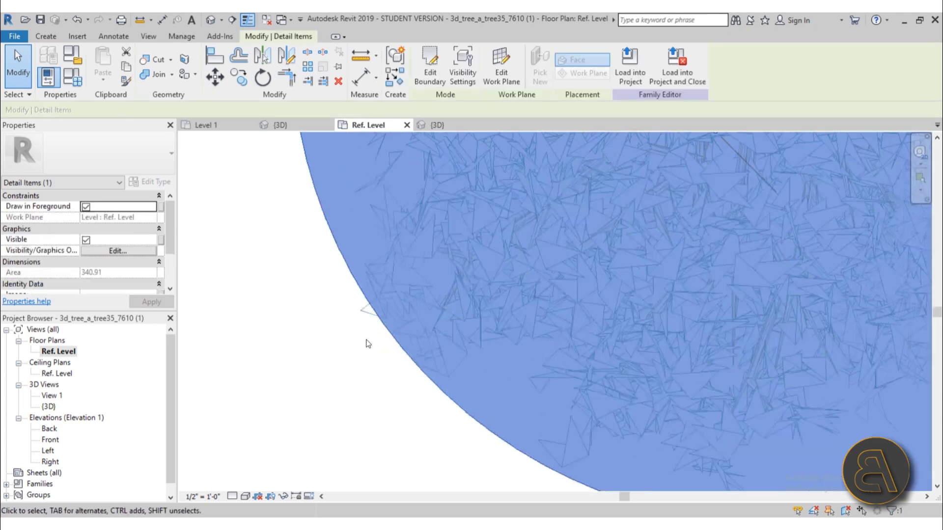
key("Left")
key("Left")
key("Down")
key("Down")
key("Left")
key("Left")
key("Left")
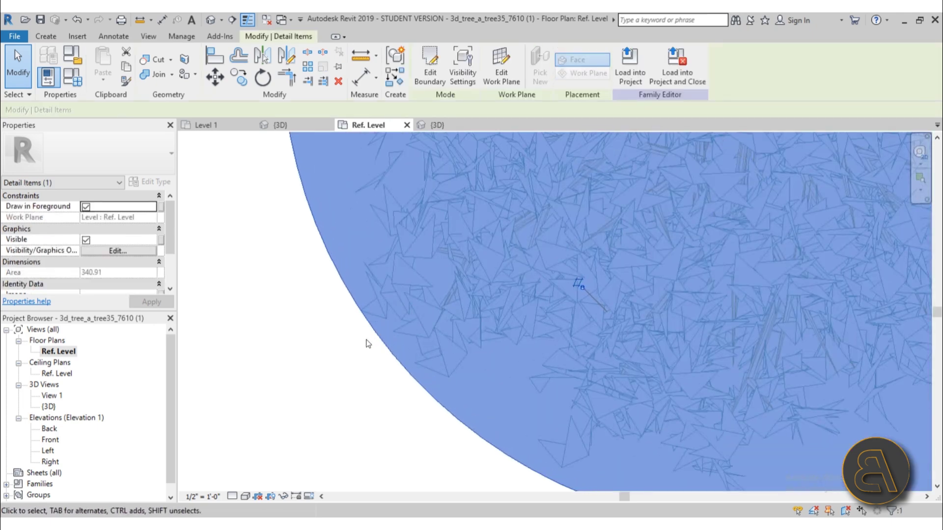
scroll(368, 343, "down", 5)
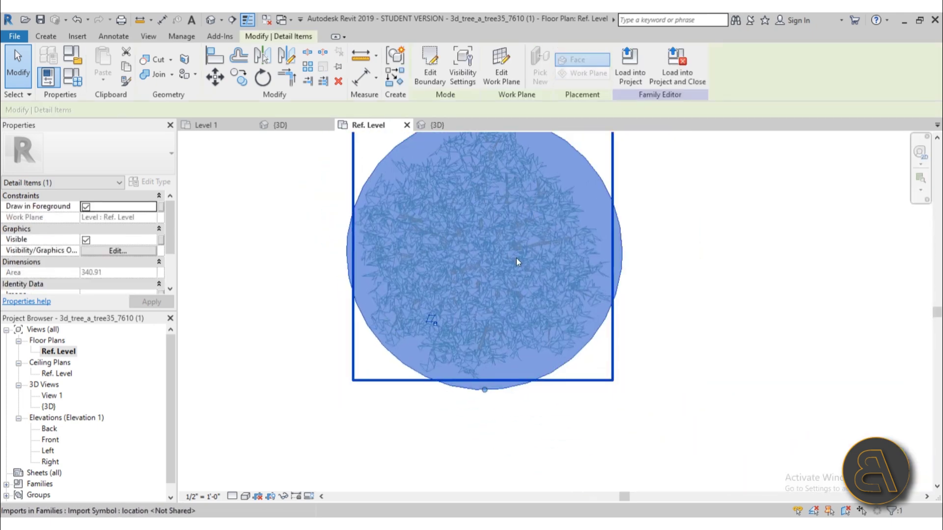
Deselect the masking region and check that it covers the whole tree canopy in the Ref. Level plan
left_click(666, 340)
middle_click_drag(621, 350, 610, 335)
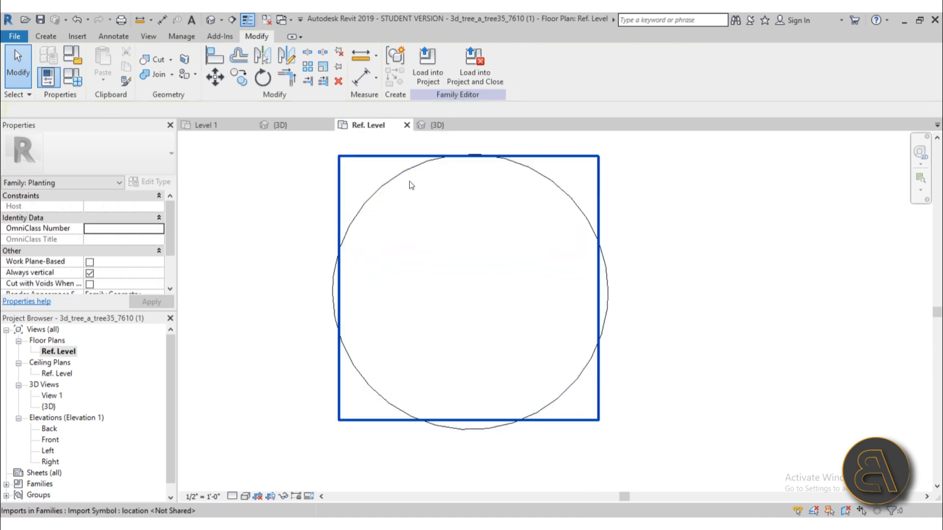
scroll(454, 318, "down", 2)
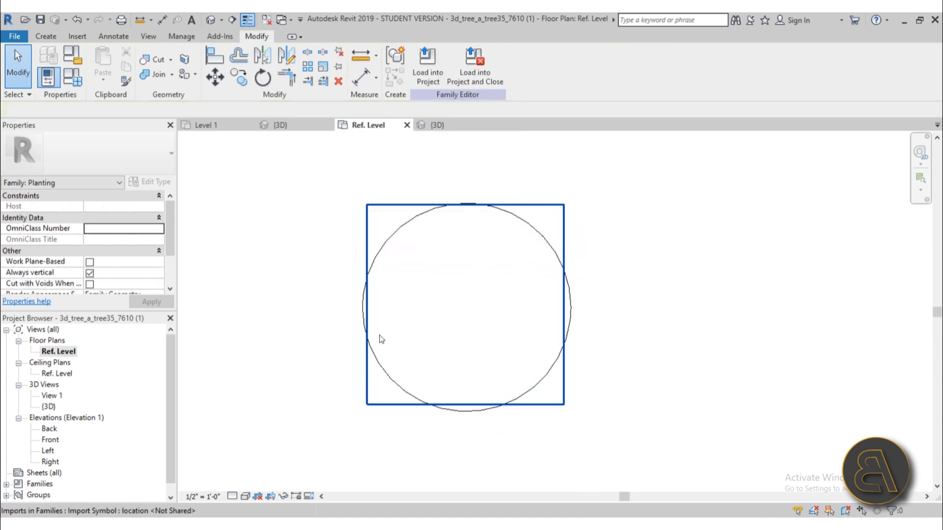
scroll(560, 323, "up", 1)
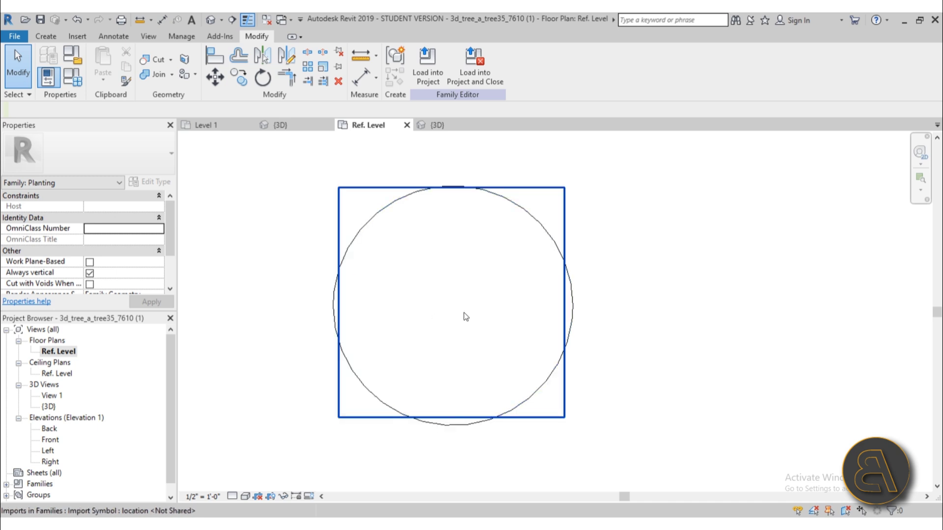
middle_click_drag(433, 324, 425, 314)
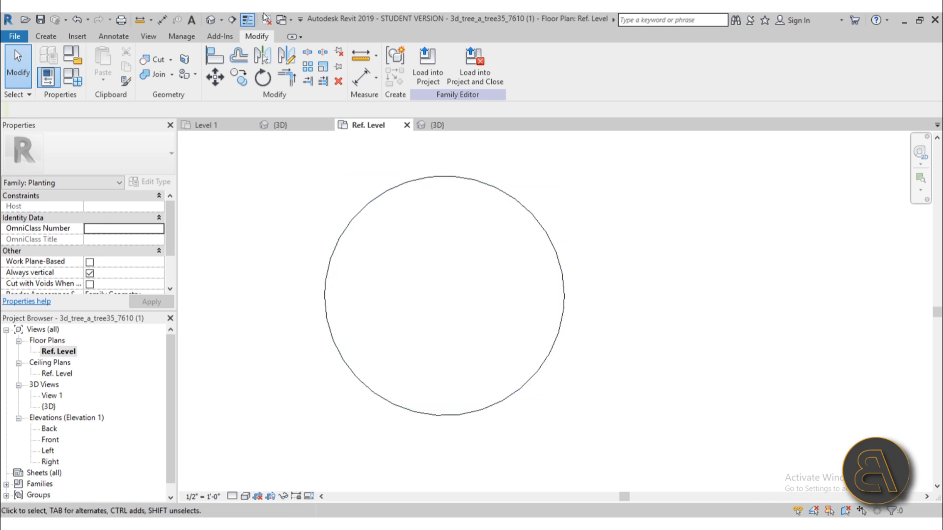
Switch to AutoCAD and open the Autocad trees drawing
double_click(335, 23)
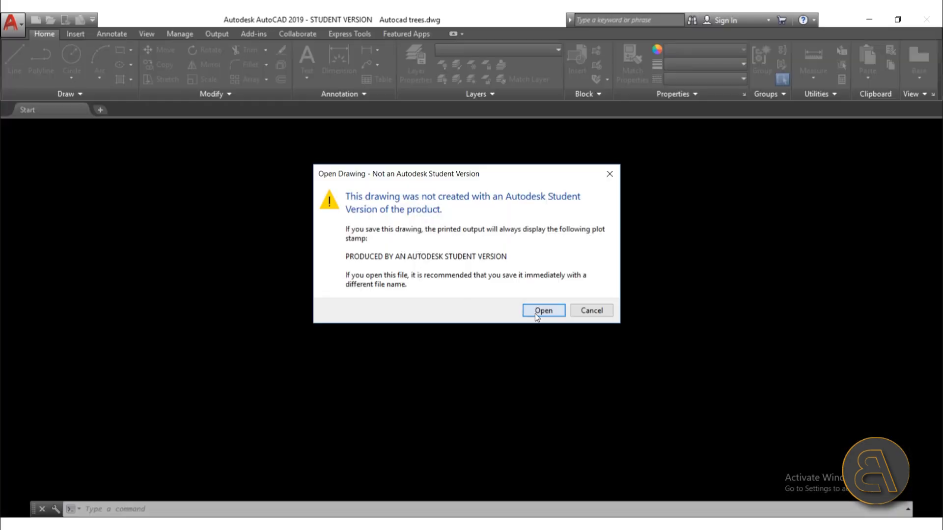
left_click(535, 313)
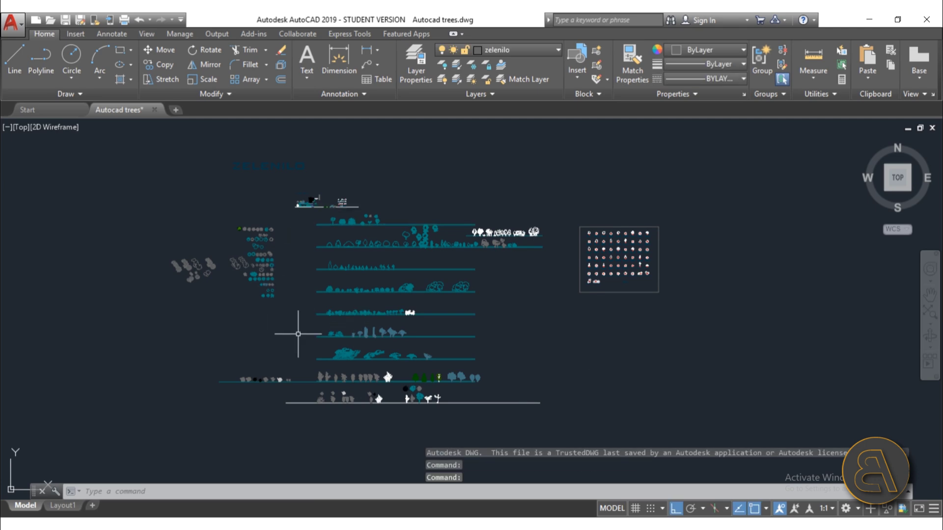
Examine the plan-view tree symbols in the block drawing, comparing the teal row with the grey branching trees above it
scroll(266, 278, "up", 10)
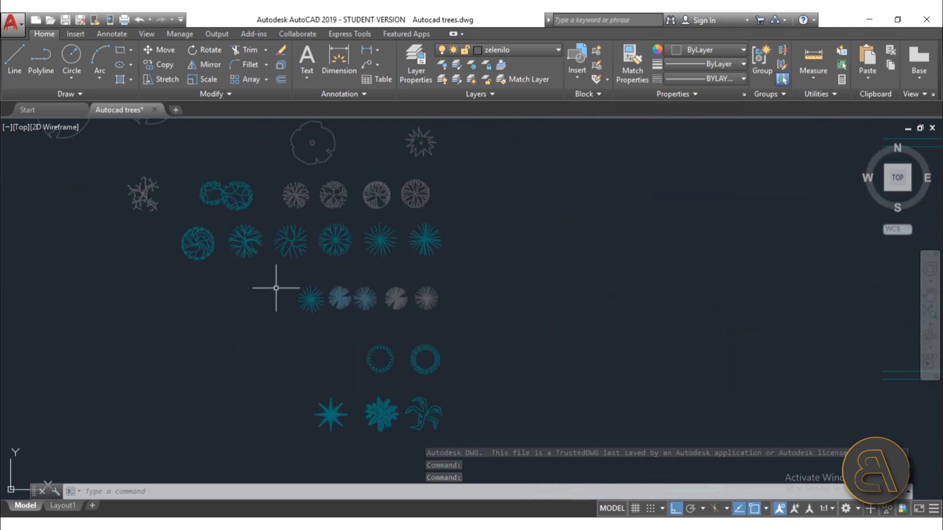
scroll(267, 276, "down", 4)
scroll(254, 347, "up", 5)
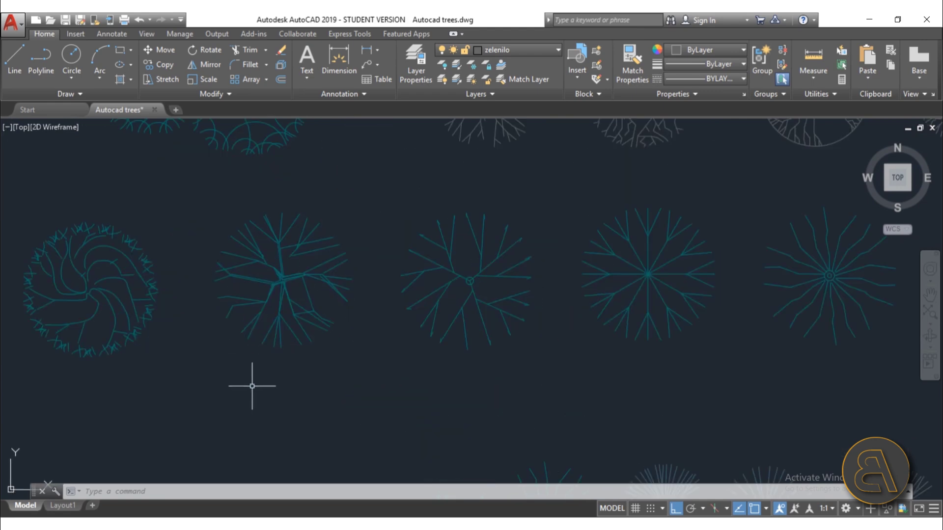
scroll(296, 376, "down", 6)
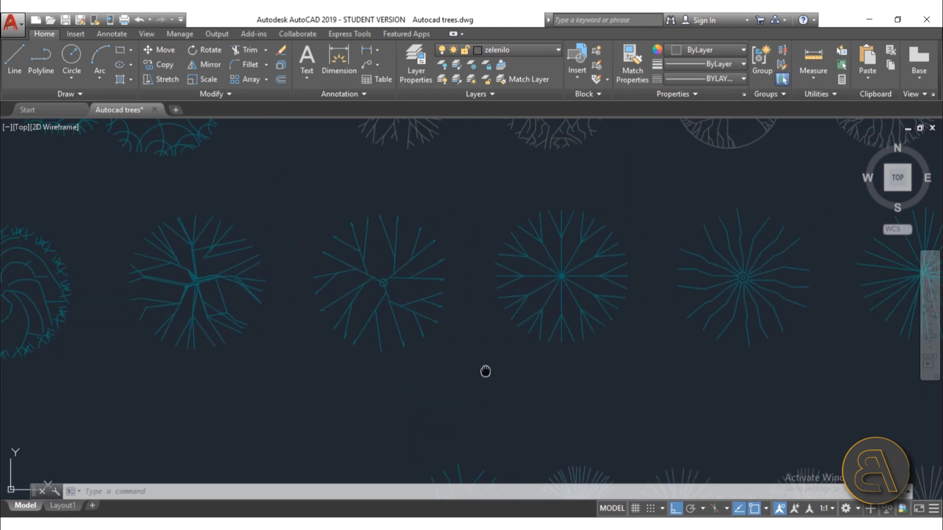
scroll(341, 328, "up", 5)
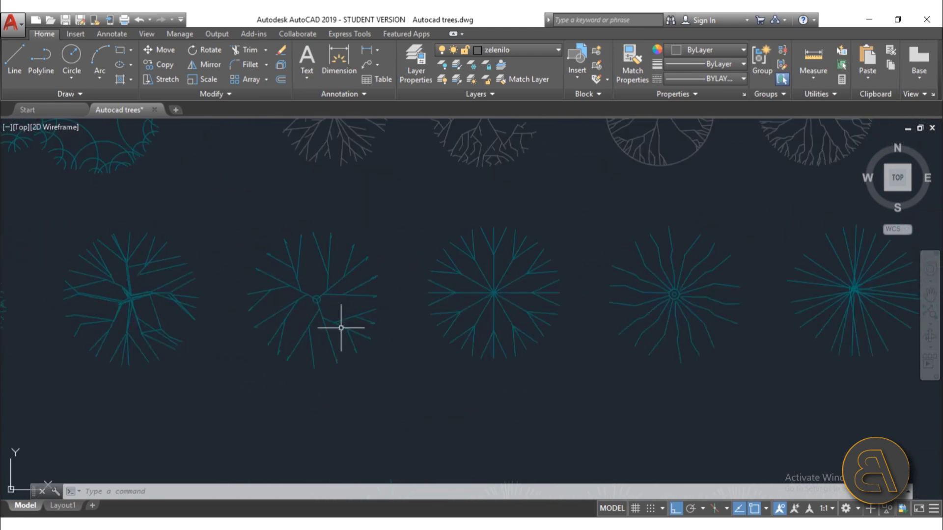
mouse_move(274, 374)
middle_mouse_down()
mouse_move(590, 358)
mouse_move(564, 474)
middle_mouse_up()
scroll(506, 310, "down", 4)
scroll(478, 236, "up", 7)
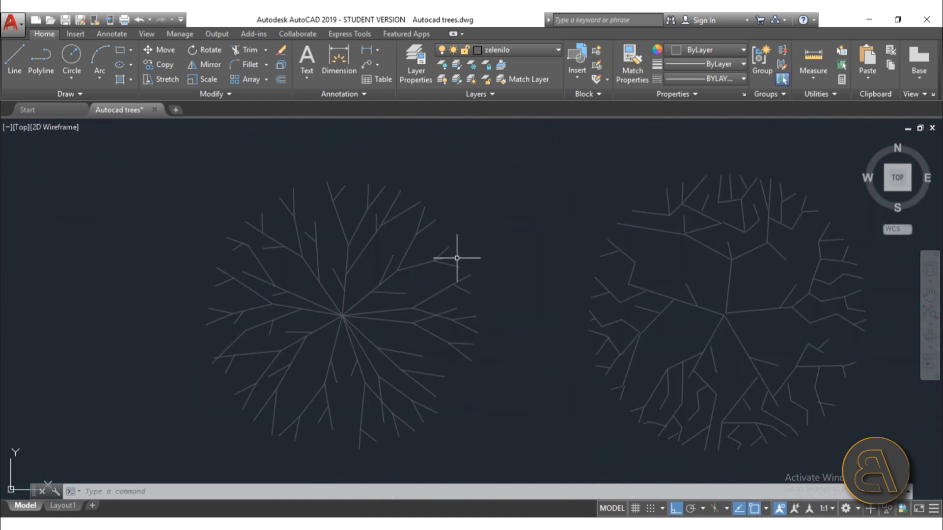
scroll(457, 258, "down", 2)
middle_click_drag(454, 257, 216, 245)
scroll(520, 276, "up", 3)
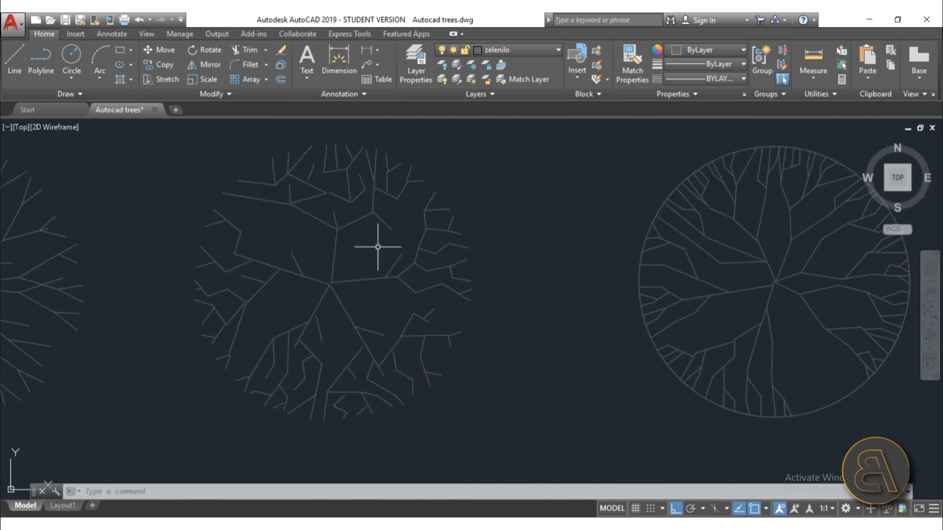
scroll(378, 247, "down", 2)
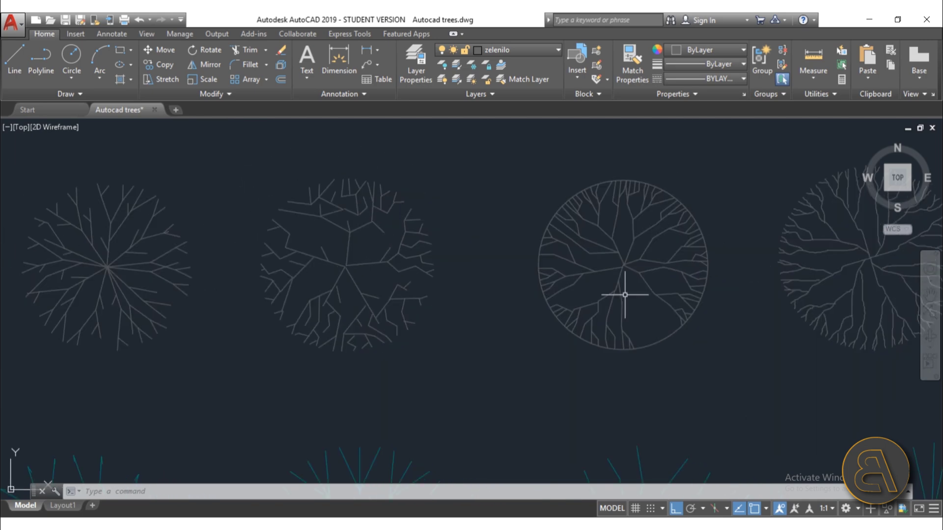
middle_click_drag(670, 196, 547, 196)
scroll(528, 193, "up", 2)
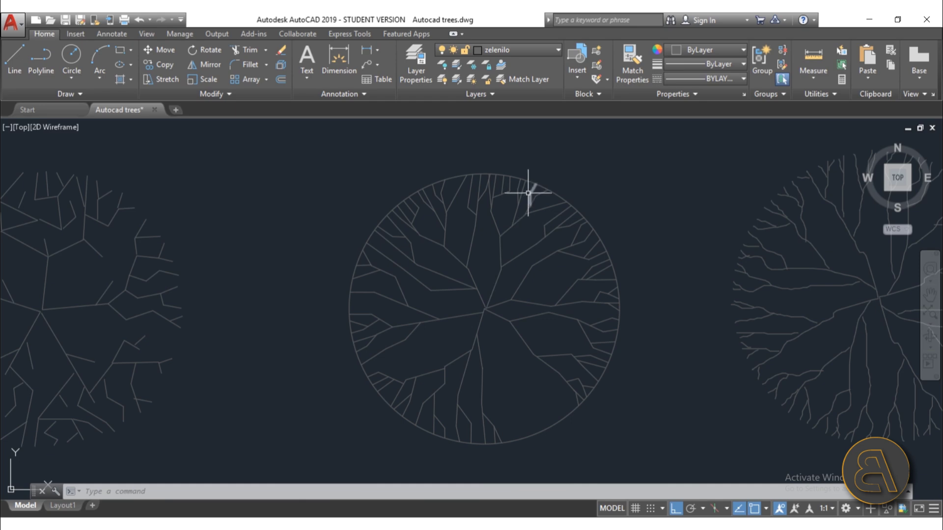
scroll(528, 193, "down", 2)
scroll(447, 265, "up", 3)
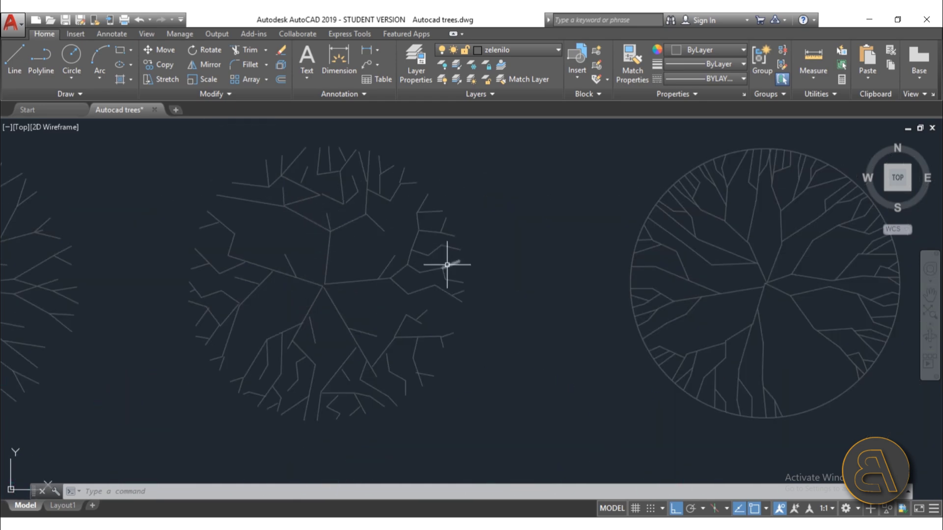
scroll(596, 242, "down", 2)
Copy the open branching tree symbol that sits between the radial tree and the circle-outlined tree
left_click(372, 154)
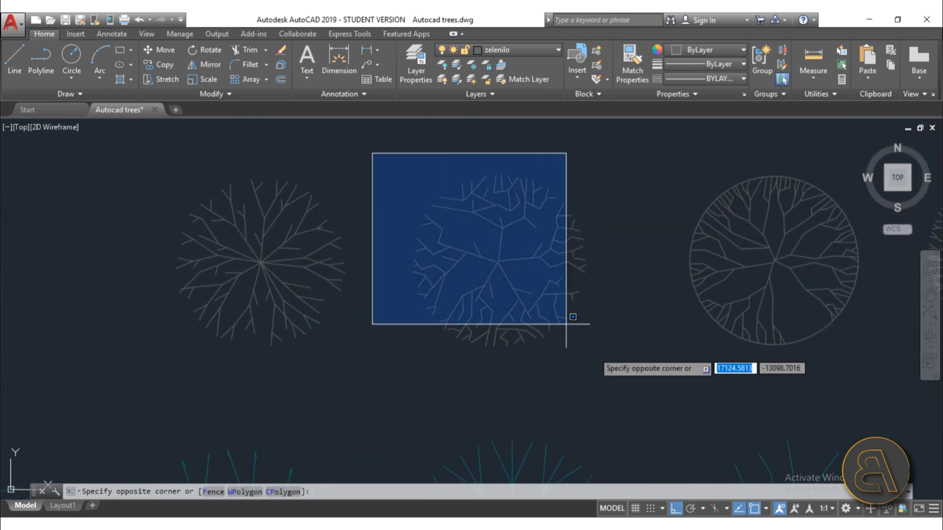
left_click(629, 380)
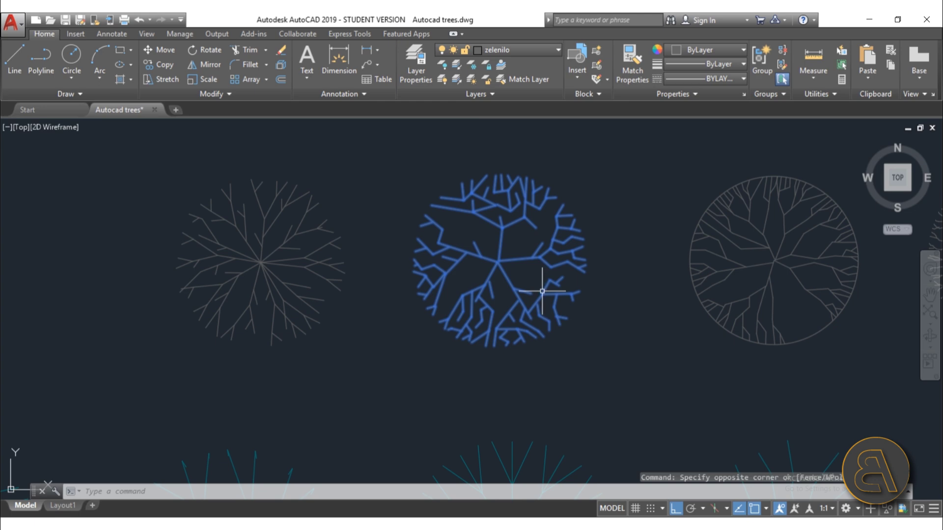
key("ctrl+c")
left_click(394, 368)
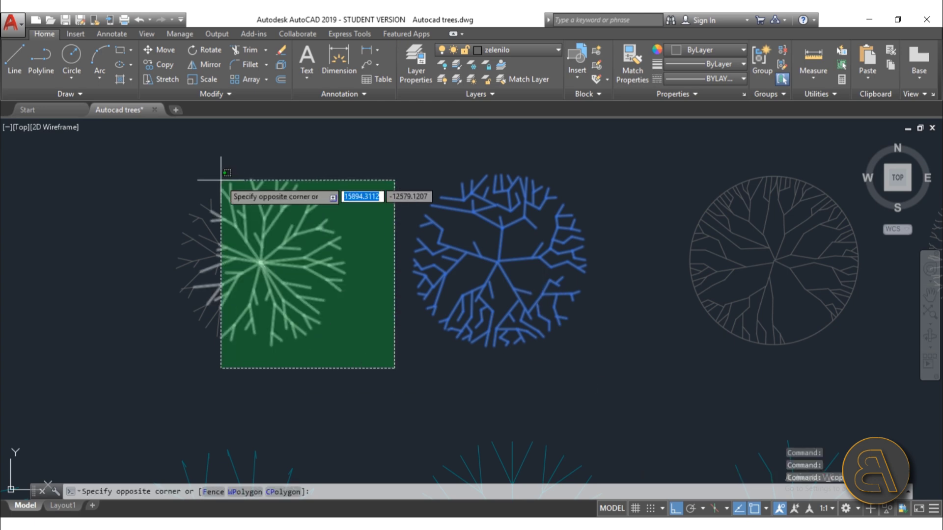
key("F1")
left_click(751, 24)
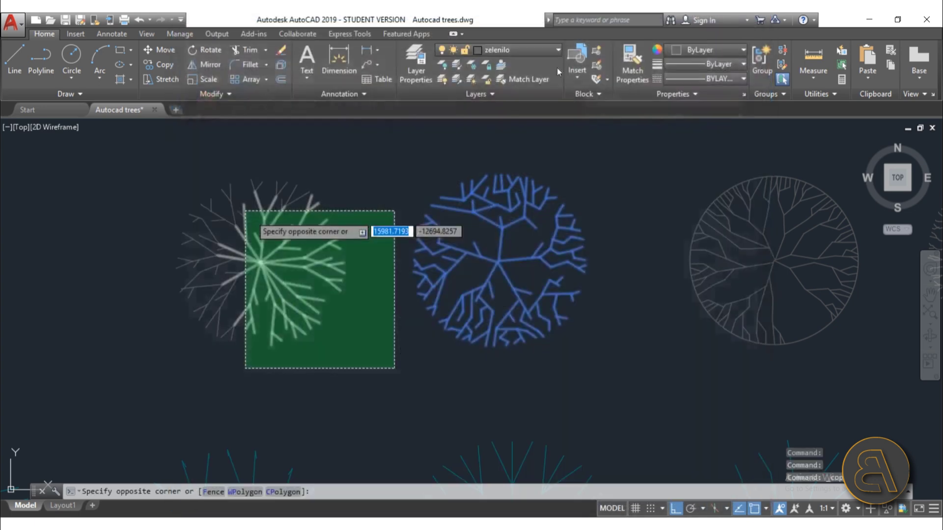
Create a new blank drawing and paste the copied tree symbol near its origin
left_click(177, 110)
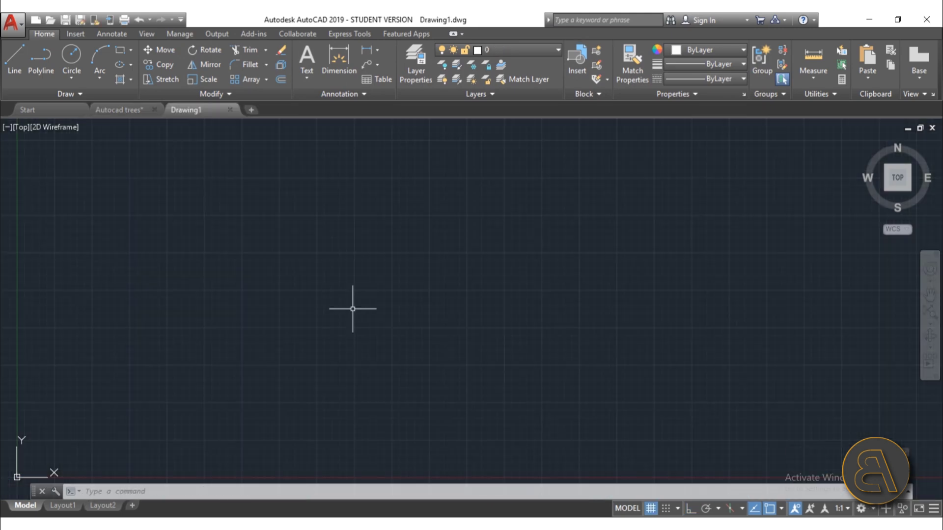
key("ctrl+v")
left_click(106, 400)
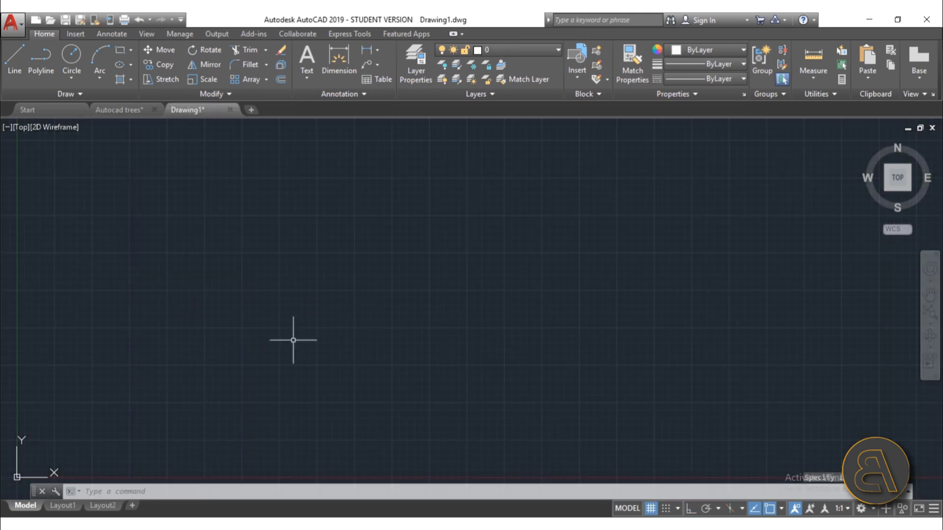
scroll(314, 346, "down", 8)
scroll(314, 347, "down", 5)
scroll(244, 200, "up", 4)
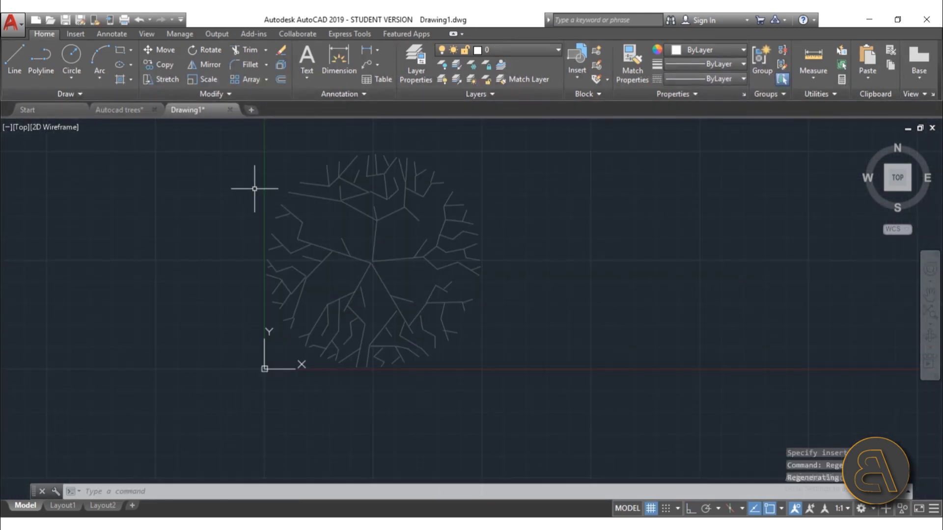
Move the whole tree symbol from its trunk centre to the drawing's origin
left_click(230, 151)
left_click(537, 409)
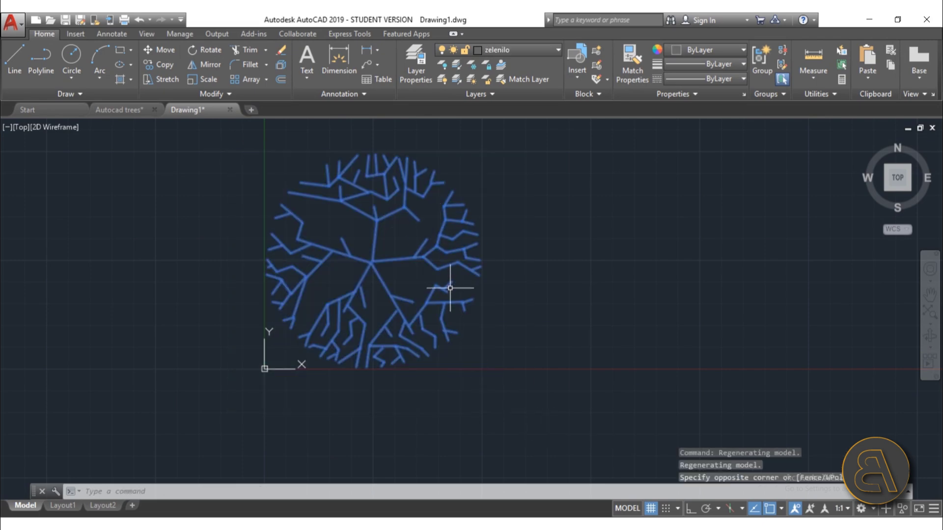
type("m")
key("Return")
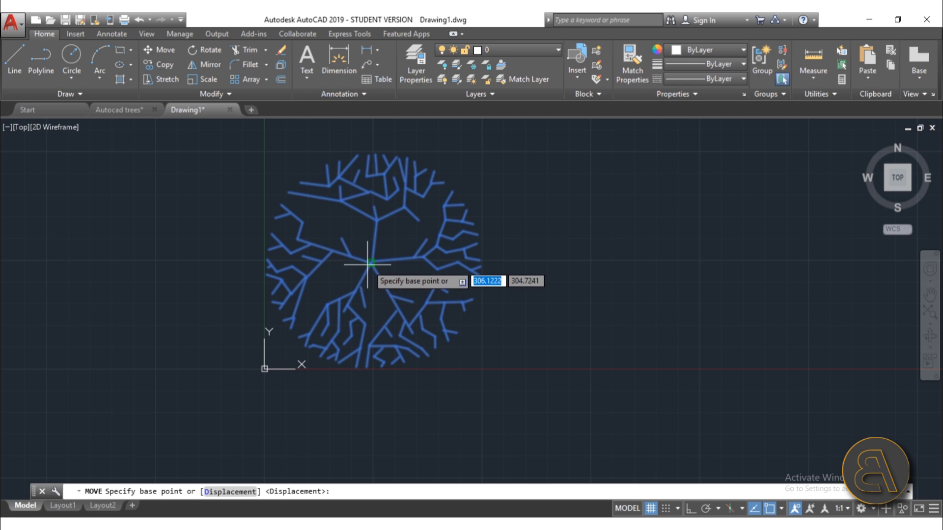
left_click(372, 264)
scroll(264, 369, "up", 5)
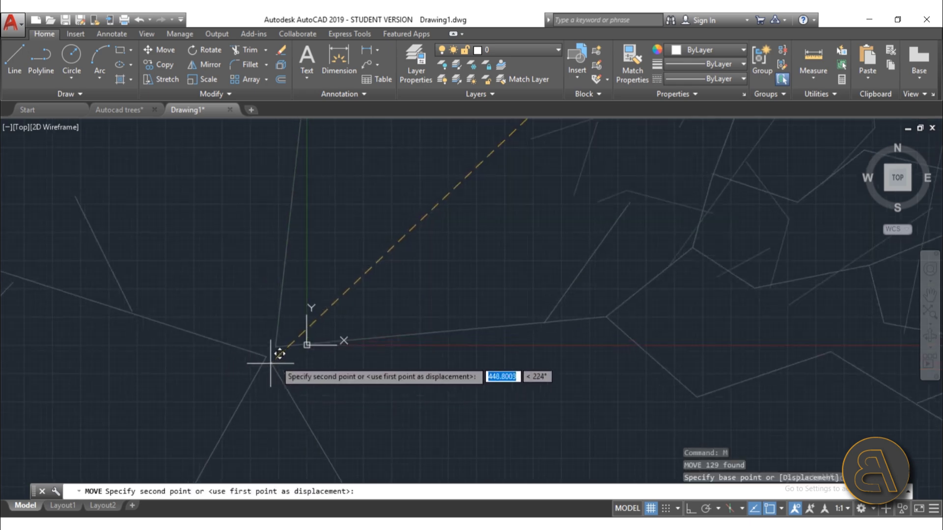
left_click(314, 336)
scroll(373, 241, "down", 4)
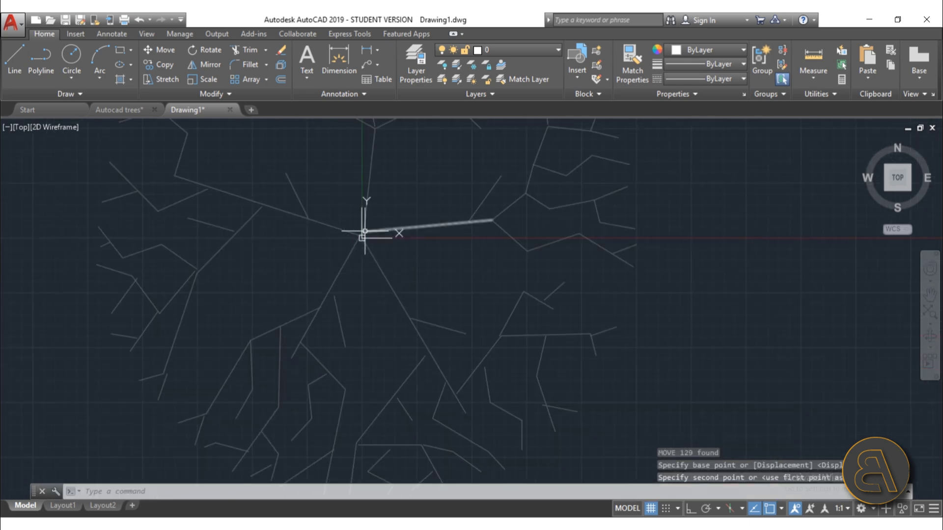
scroll(401, 287, "up", 3)
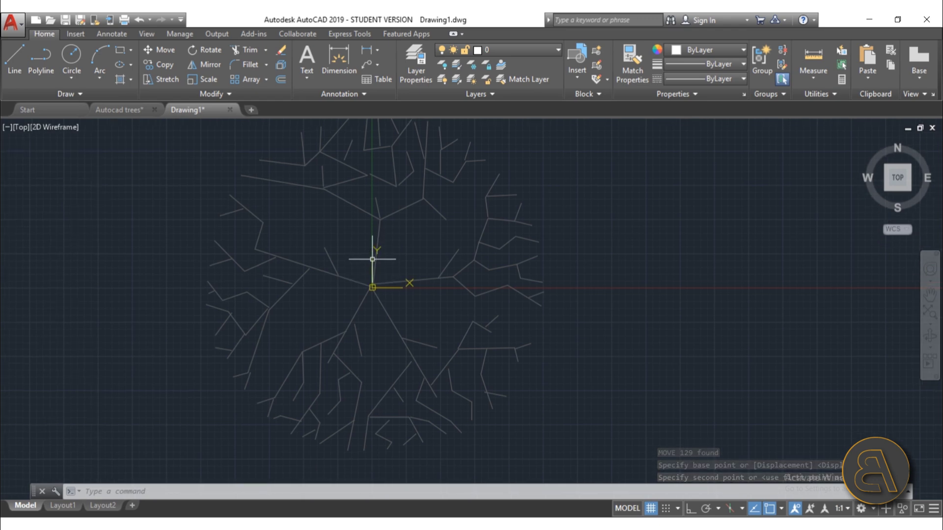
Check the tree symbol's centre against the UCS origin marker
left_click(369, 259)
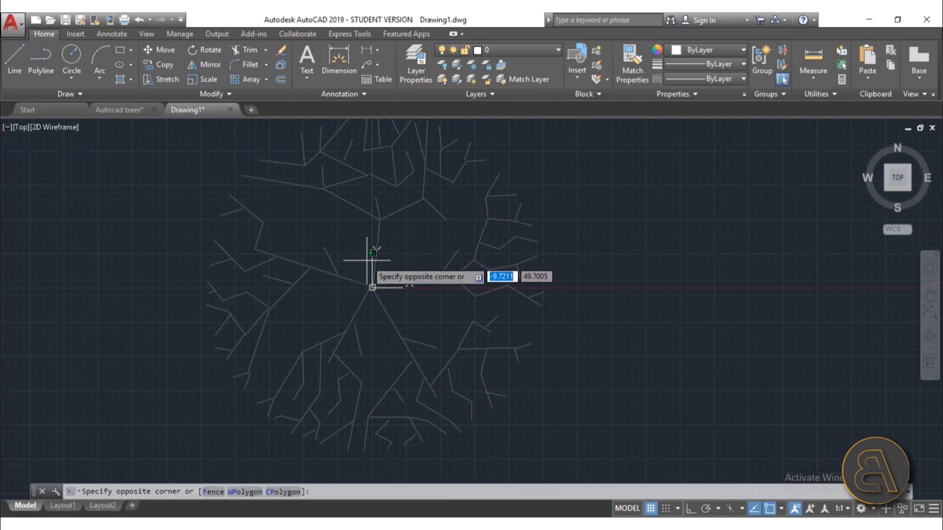
key("Escape")
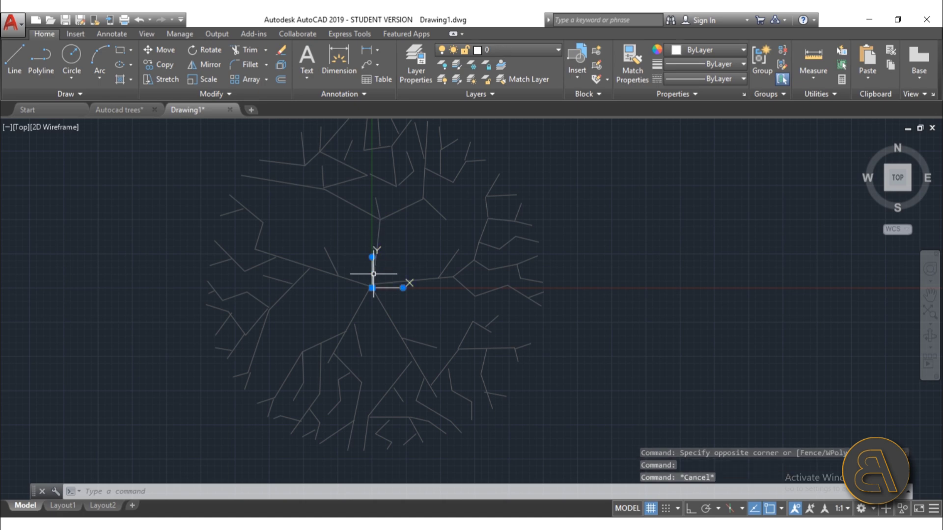
left_click(372, 287)
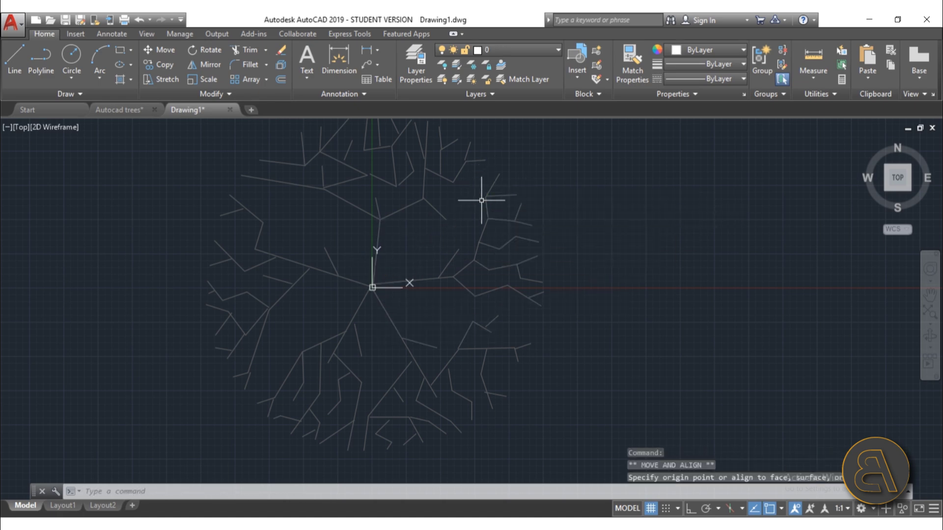
scroll(411, 259, "down", 6)
scroll(410, 259, "up", 4)
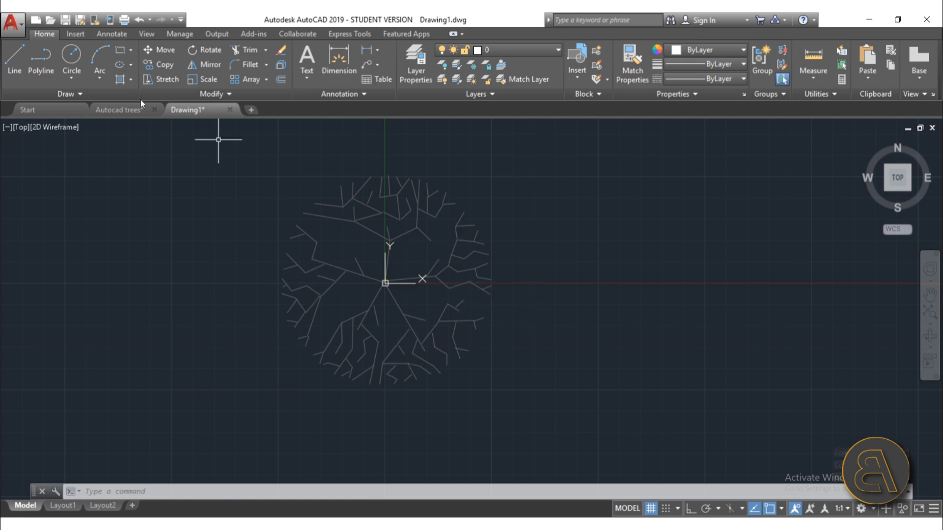
Save the tree drawing to the Desktop as Drawing1.dwg
left_click(65, 20)
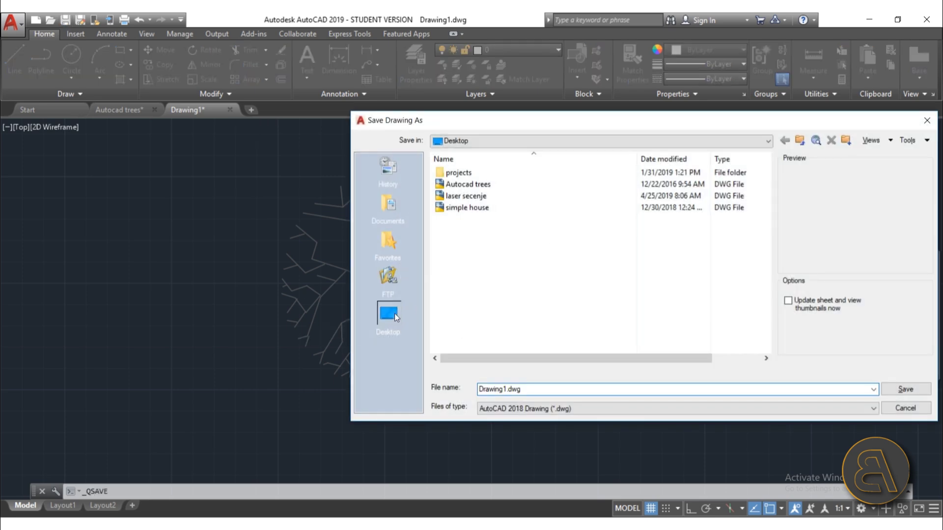
left_click(394, 314)
left_click(542, 389)
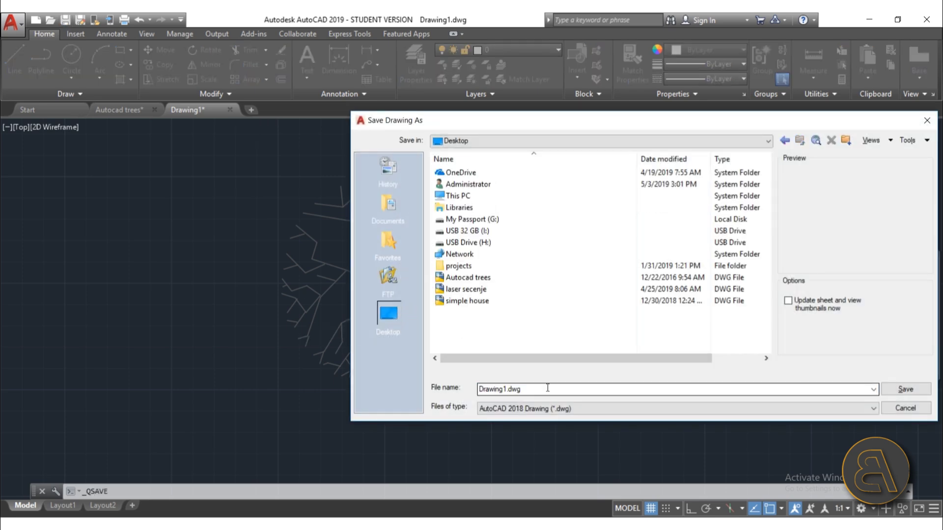
key("Return")
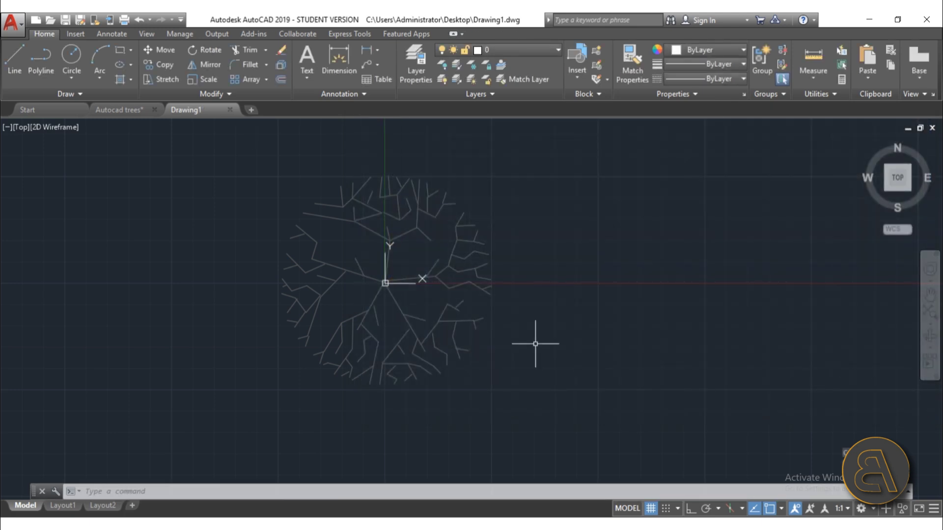
scroll(326, 247, "up", 2)
scroll(339, 269, "down", 2)
middle_click_drag(371, 271, 372, 256)
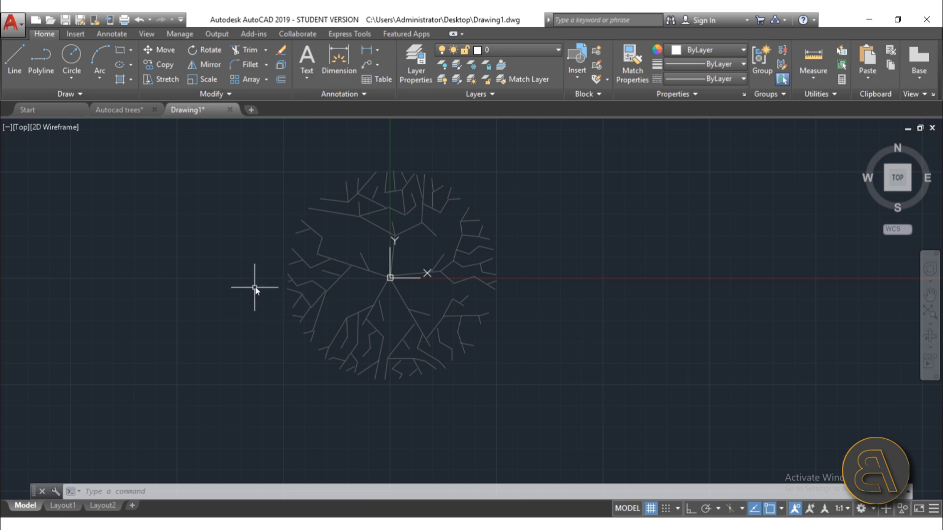
Check the tree symbol's overall width with a temporary line from its west edge to its east edge, without keeping the line
type("l")
key("Return")
left_click(287, 274)
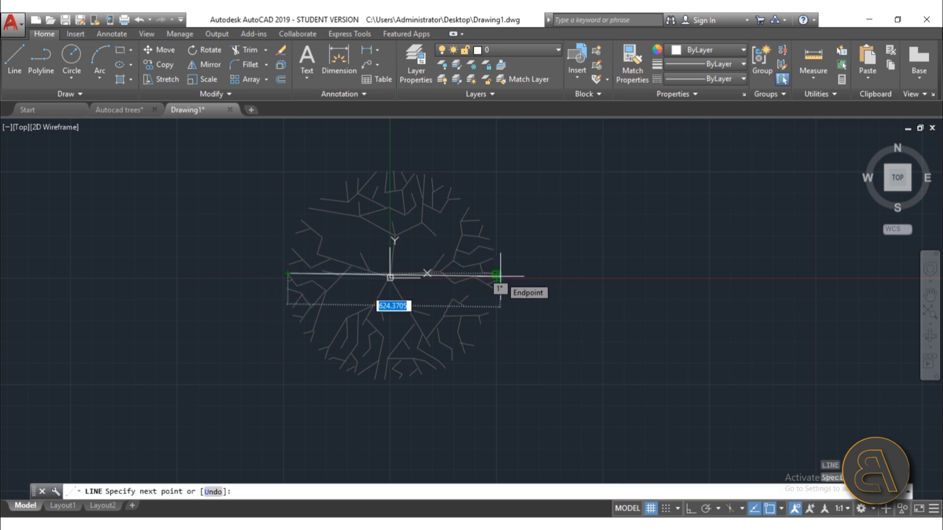
key("Escape")
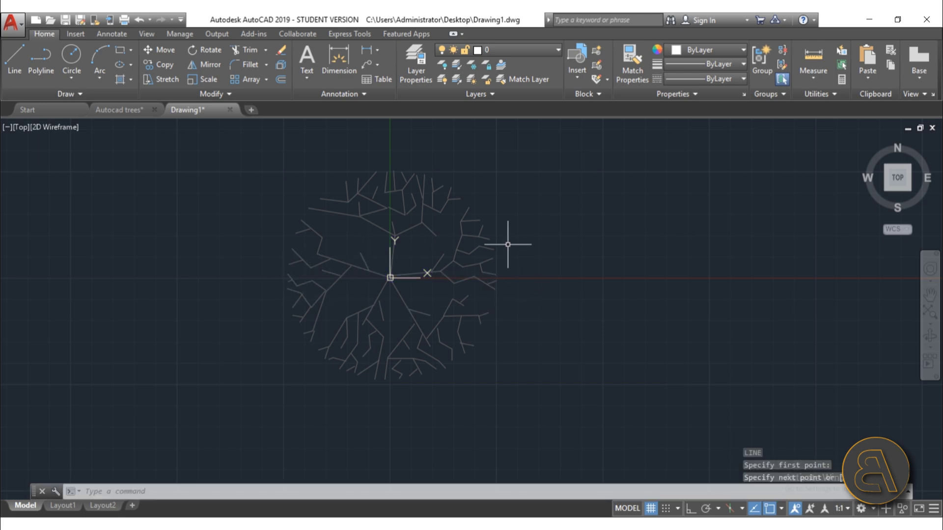
key("Escape")
key("Escape")
key("Escape")
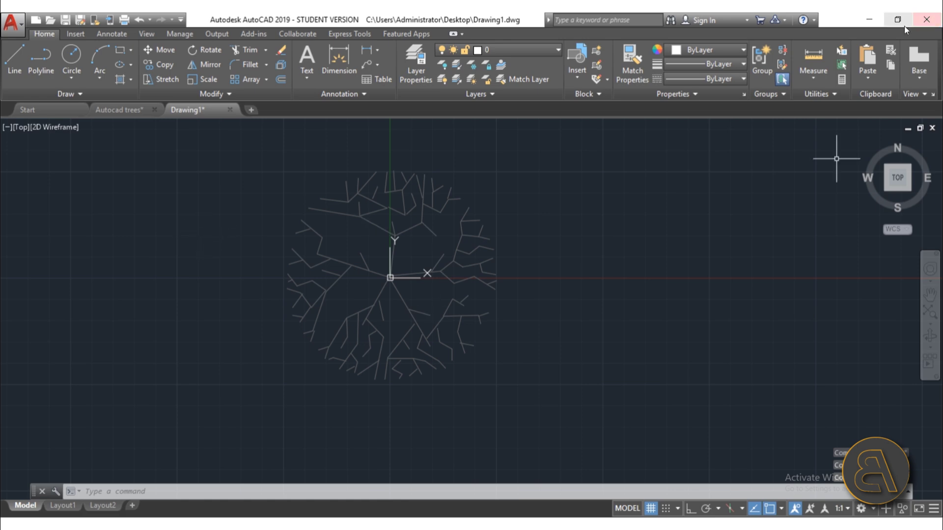
Close both AutoCAD drawings, saving the changes to Drawing1.dwg and leaving Autocad trees.dwg unsaved
left_click(870, 22)
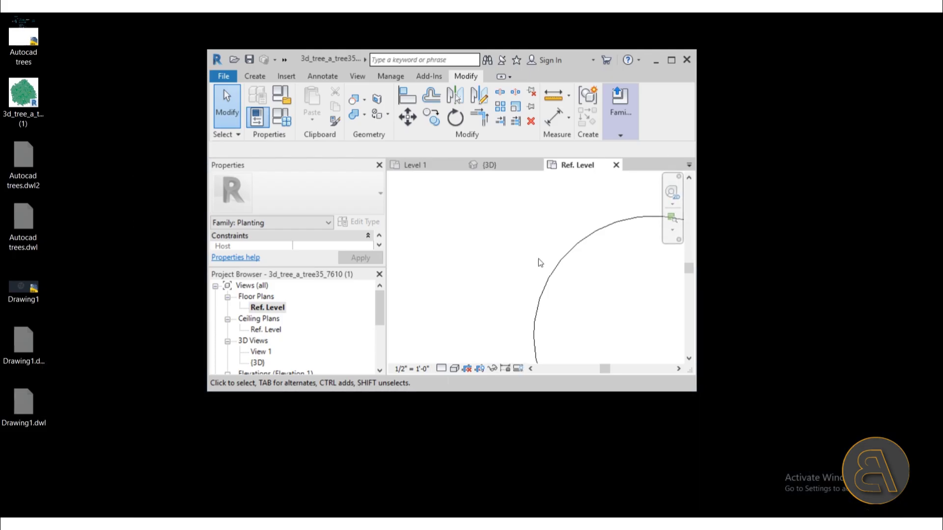
mouse_move(347, 524)
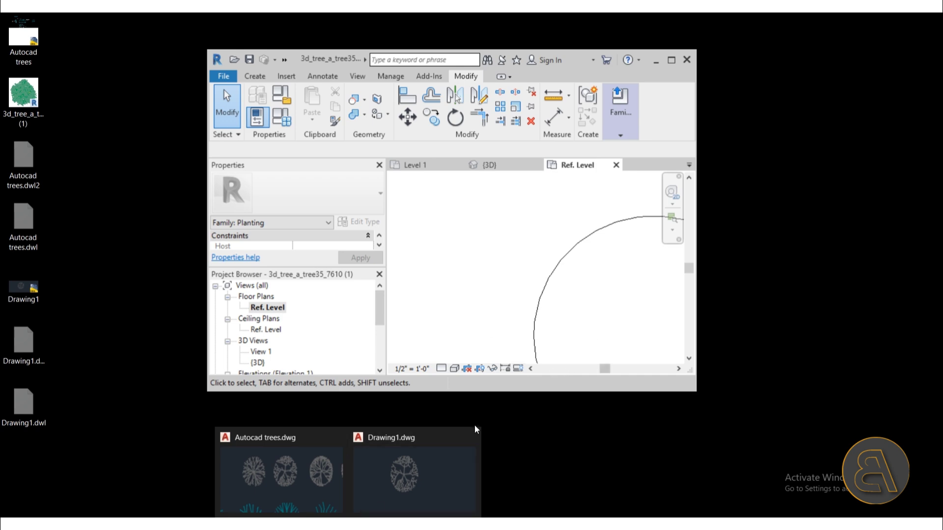
left_click(469, 437)
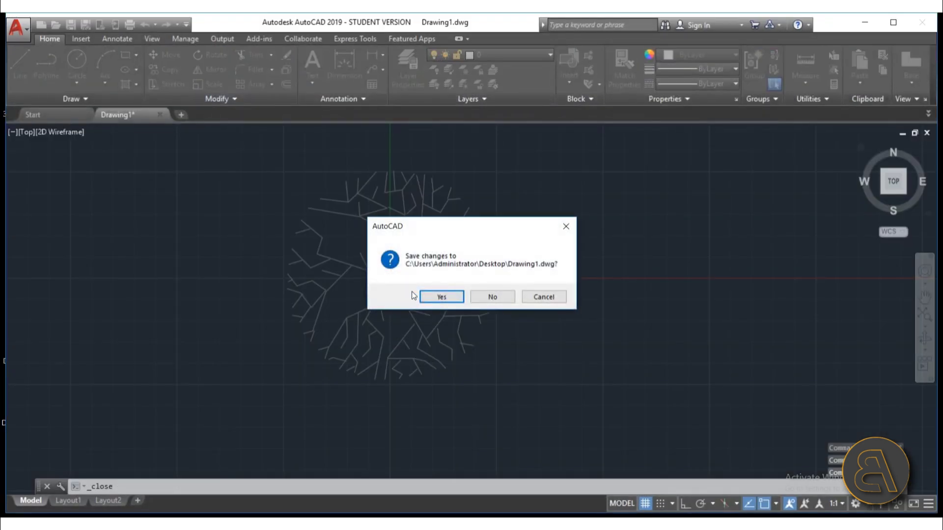
left_click(428, 297)
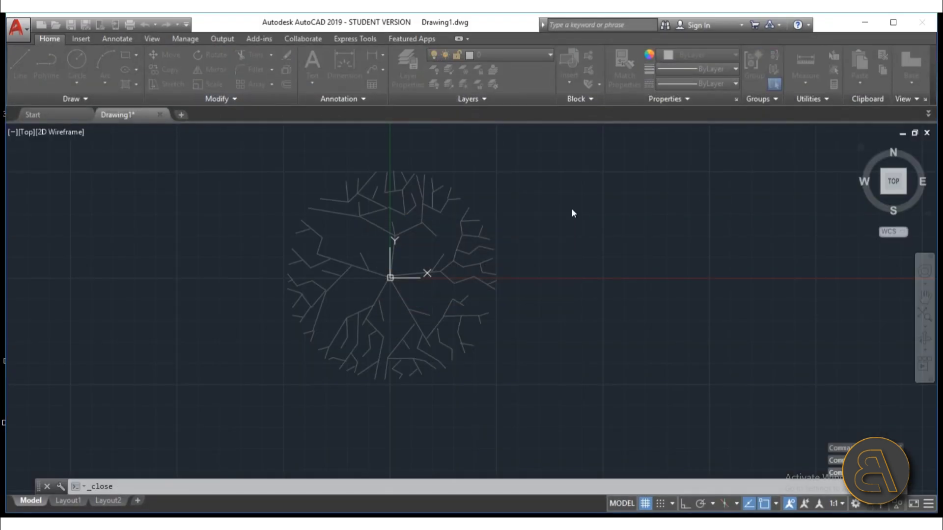
left_click(927, 26)
left_click(514, 299)
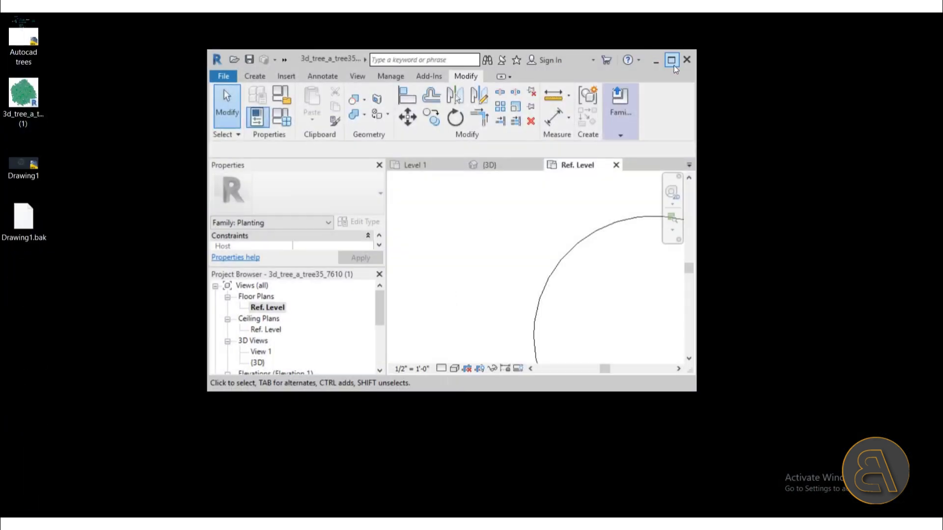
Switch to Revit and import Drawing1.dwg from the Desktop into the tree family's Ref. Level plan with centimeter import units
left_click(671, 60)
left_click(76, 38)
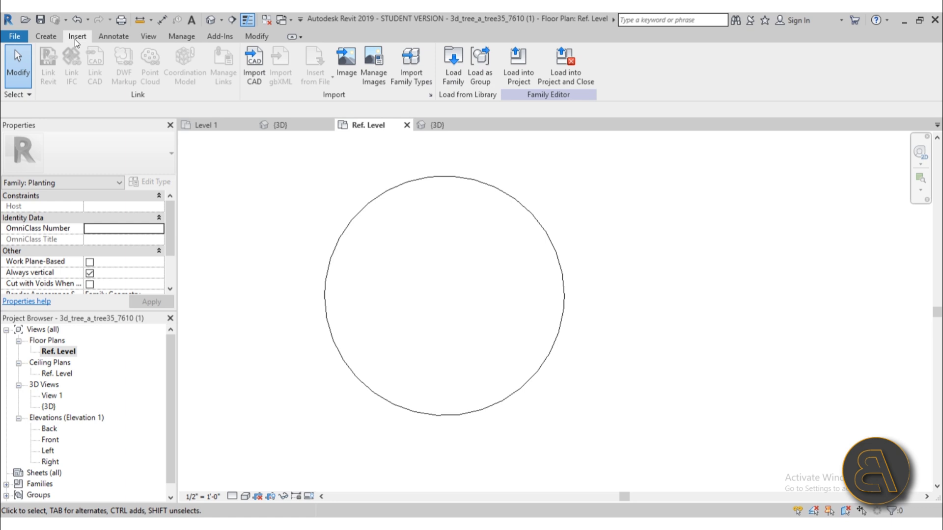
left_click(254, 79)
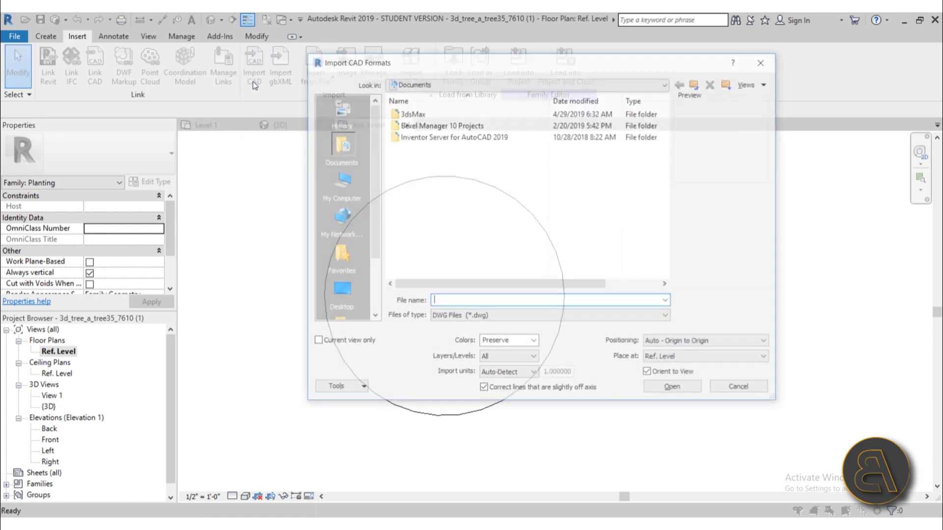
left_click(340, 291)
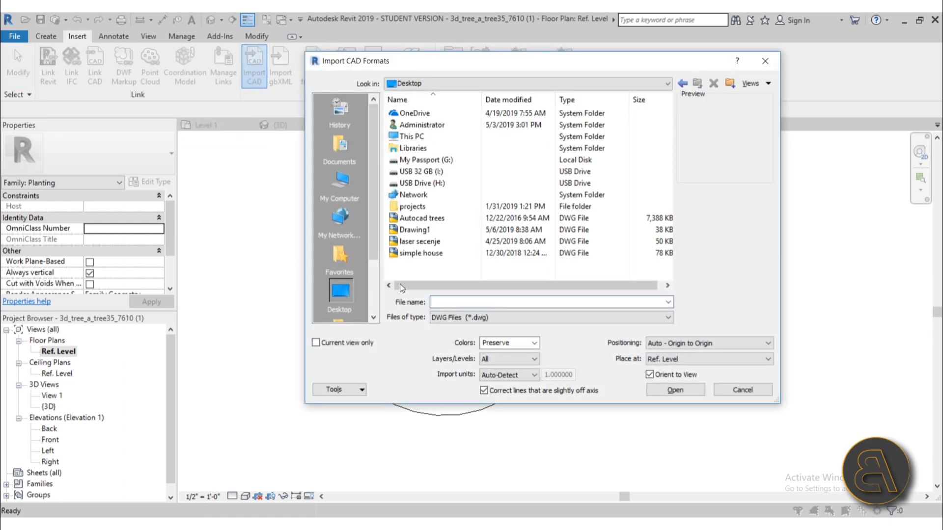
left_click(415, 230)
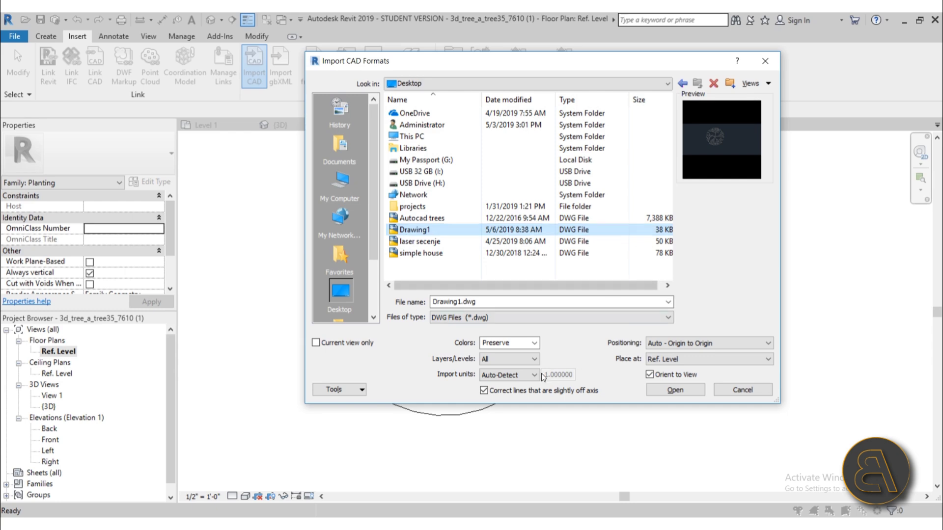
left_click(501, 375)
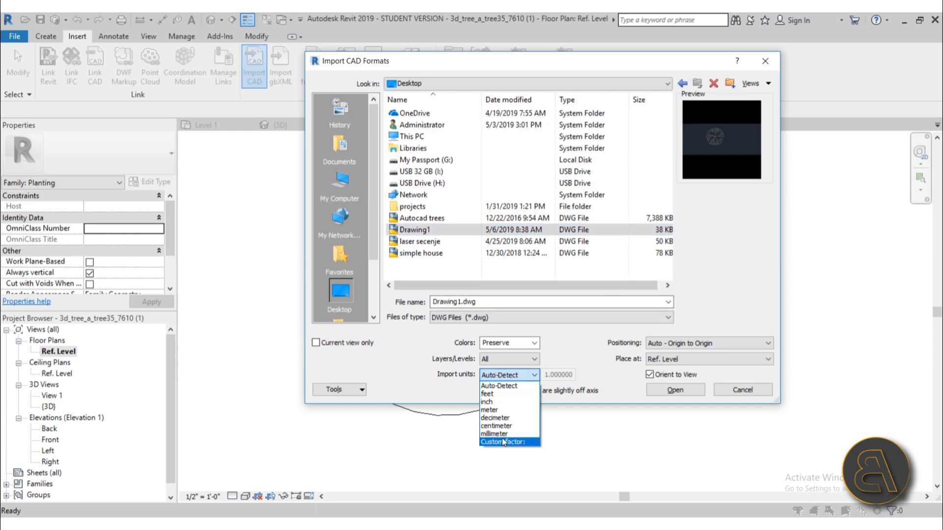
left_click(494, 427)
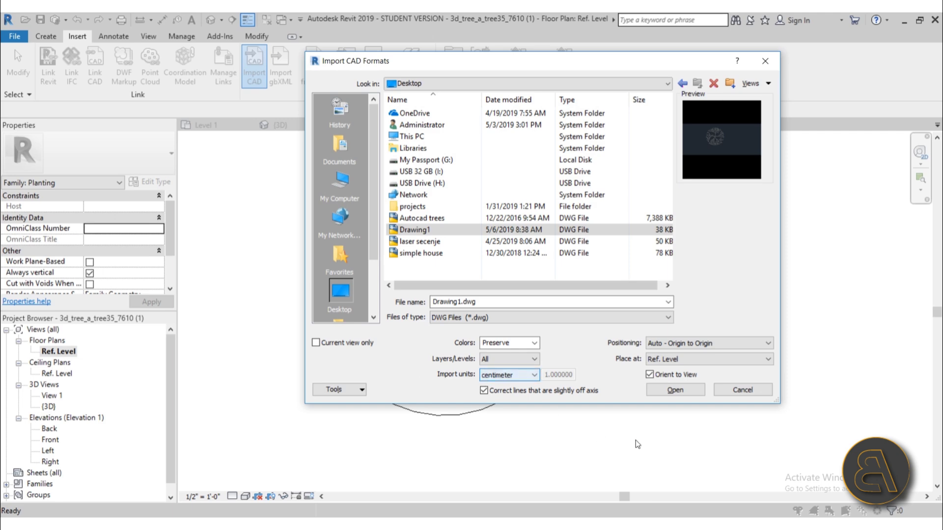
left_click(674, 391)
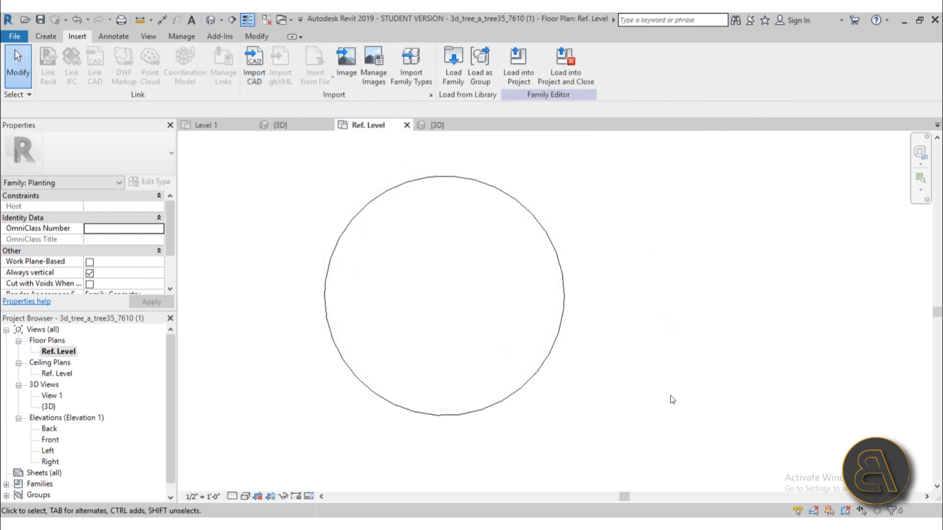
scroll(566, 258, "up", 3)
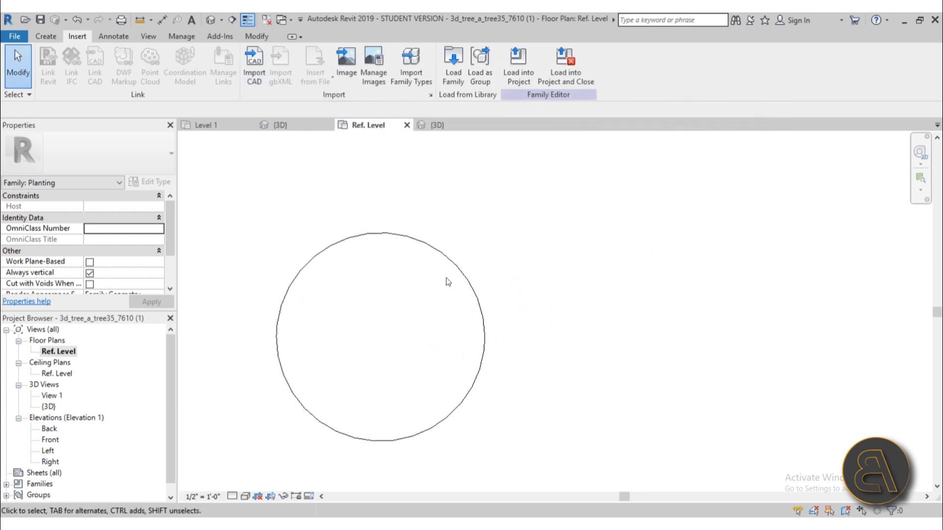
left_click(448, 290)
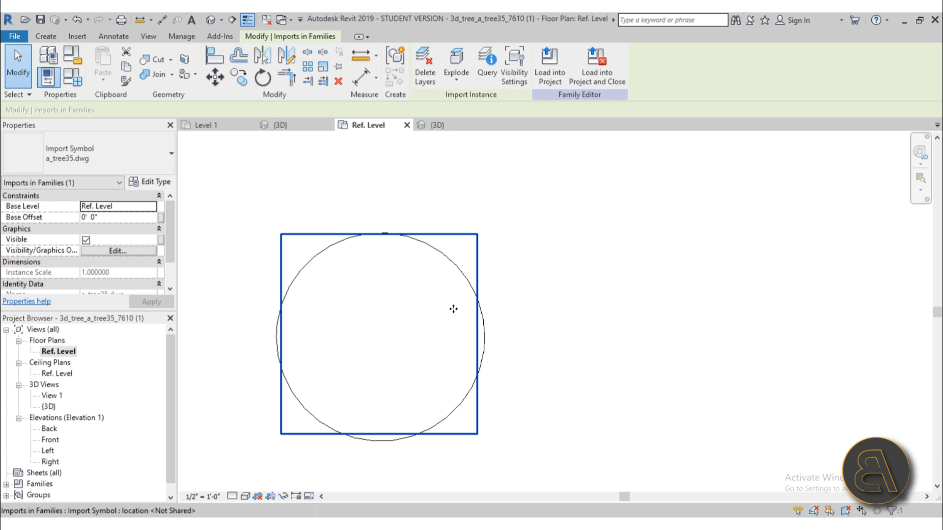
left_click_drag(457, 307, 648, 257)
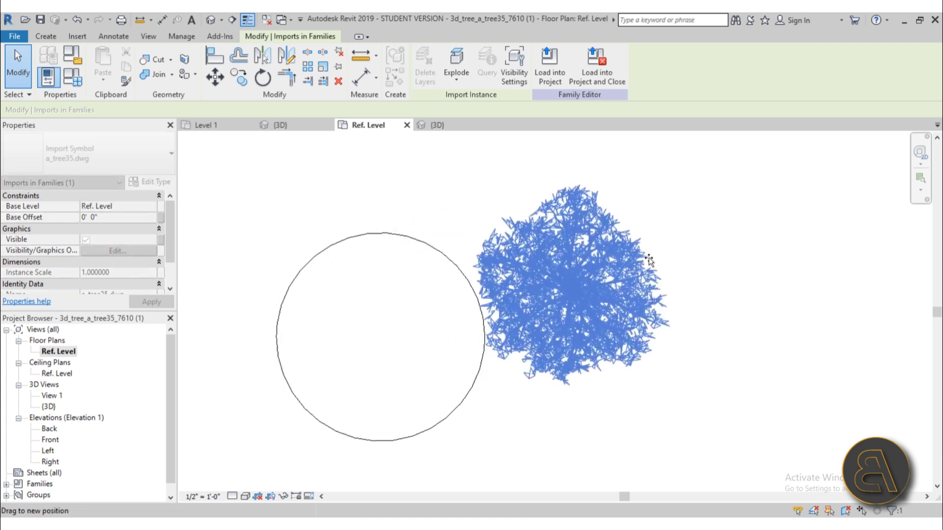
left_click(79, 24)
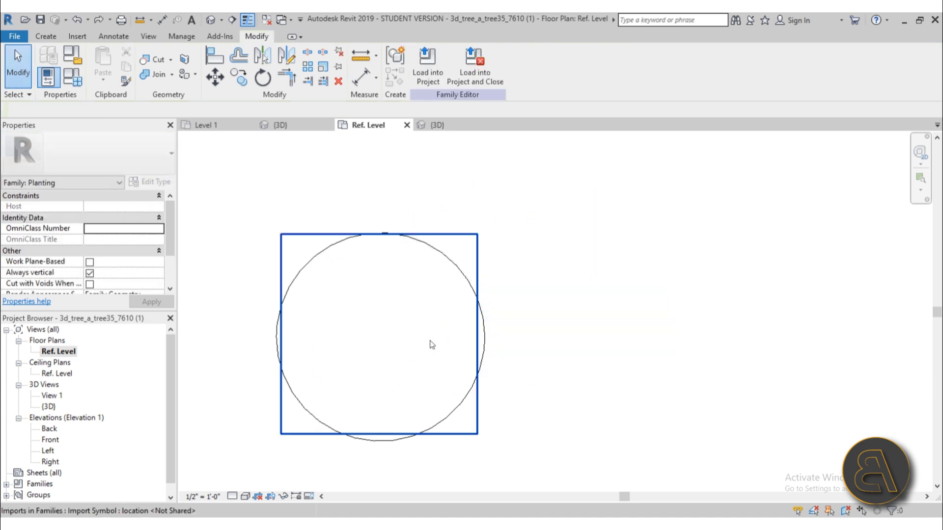
Unpin the imported Drawing1.dwg tree symbol and move it out of the masking circle into the empty space east of it
left_click(400, 433)
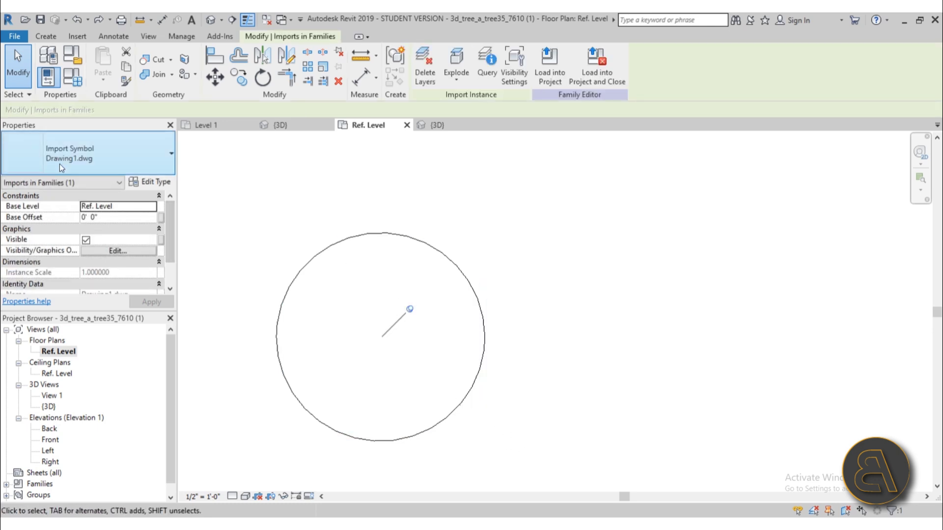
left_click(410, 310)
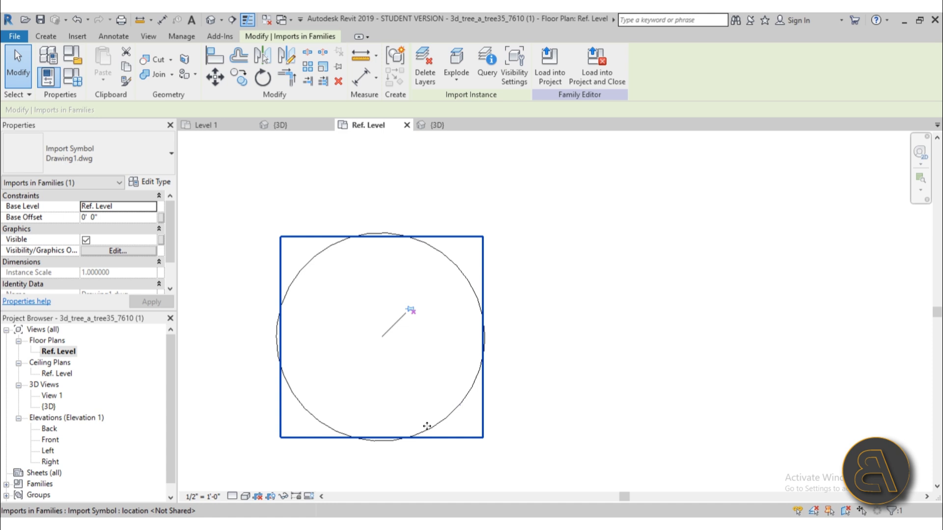
left_click_drag(424, 426, 619, 423)
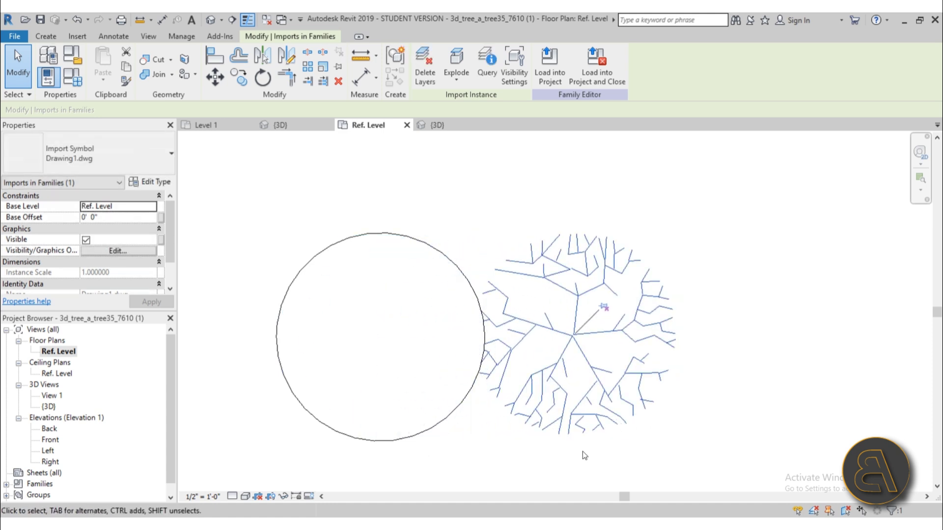
left_click(535, 449)
left_click(535, 420)
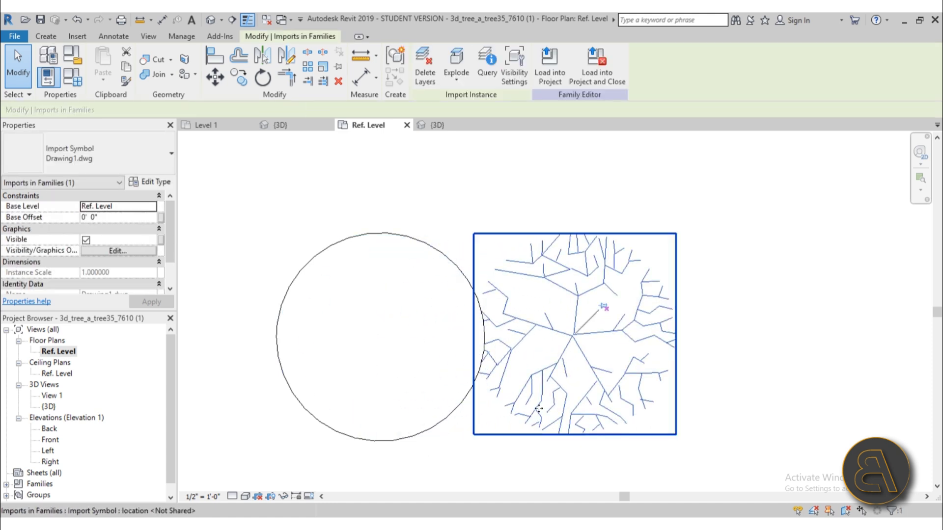
mouse_move(539, 411)
left_mouse_down()
mouse_move(595, 382)
mouse_move(526, 407)
left_mouse_up()
left_click(445, 229)
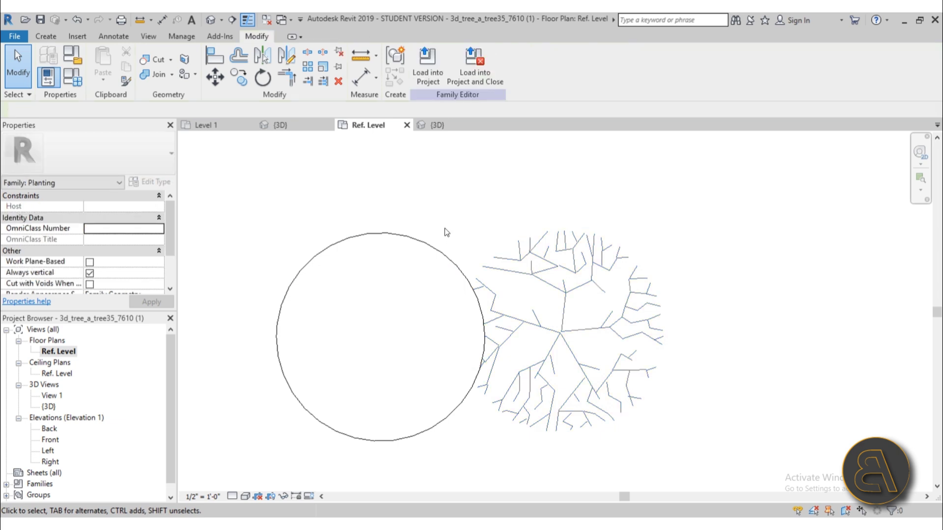
left_click(438, 250)
left_click_drag(659, 299, 698, 298)
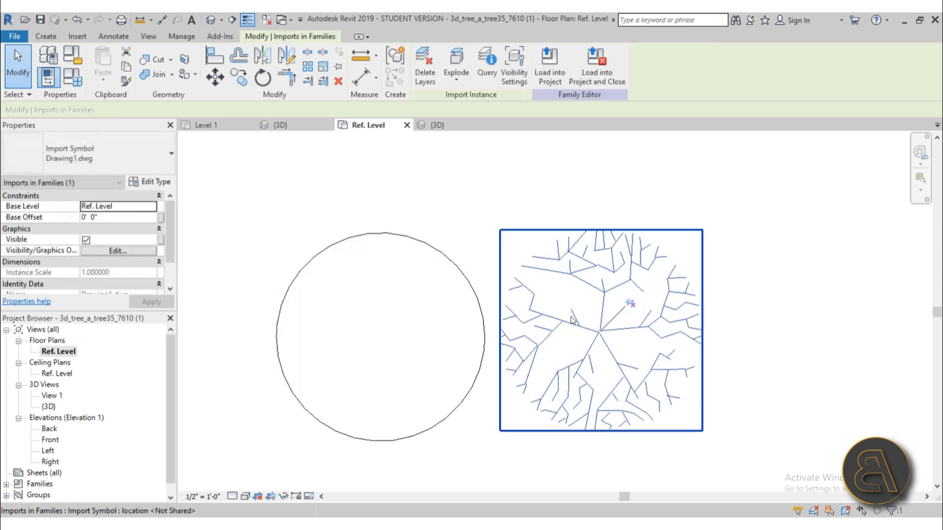
left_click(742, 335)
Trace the central upward branch and its first offshoots with symbolic lines in the Hidden Lines subcategory, picking the imported drawing's lines
scroll(741, 335, "up", 2)
middle_click_drag(507, 372, 504, 340)
scroll(515, 233, "up", 4)
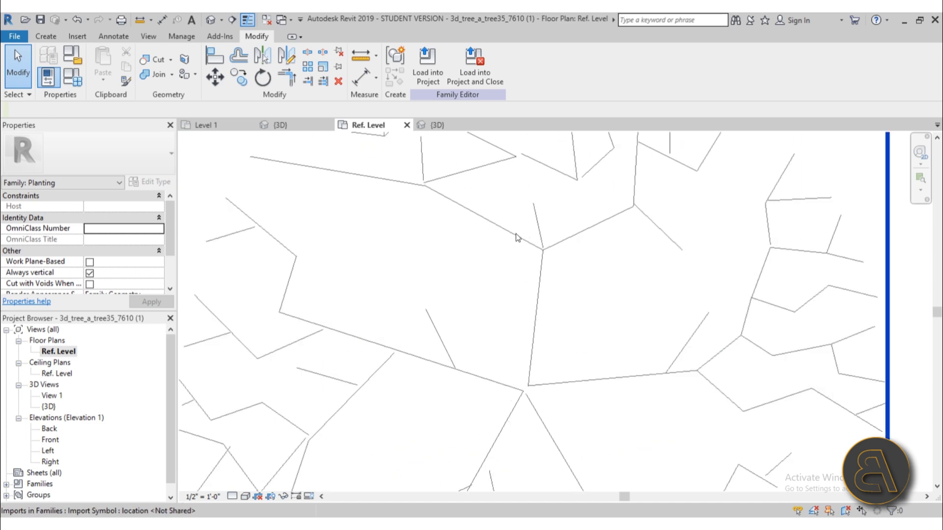
scroll(493, 281, "down", 5)
middle_click_drag(488, 282, 465, 273)
left_click(181, 38)
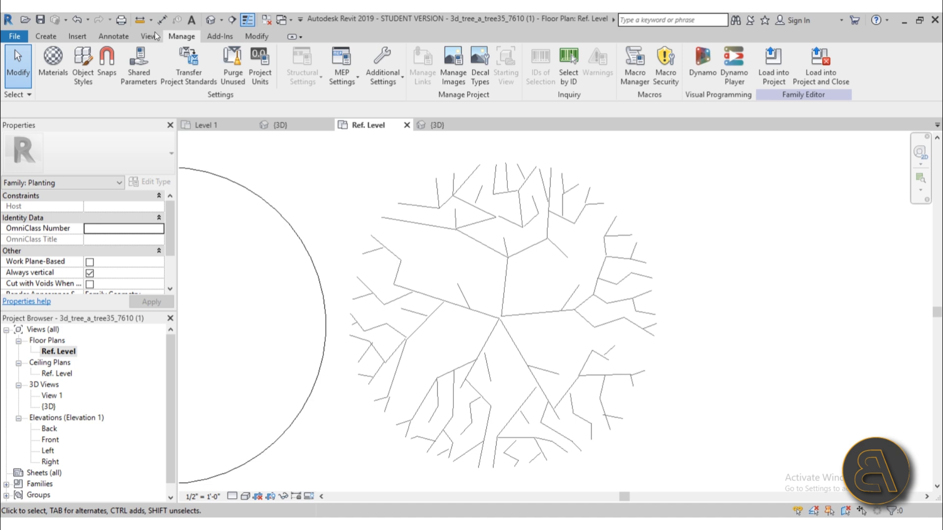
left_click(122, 37)
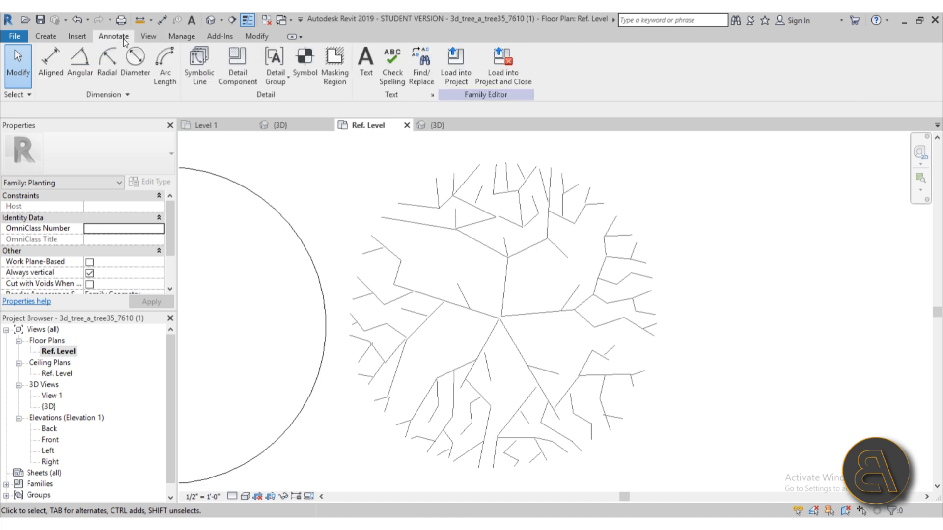
left_click(197, 78)
left_click(447, 80)
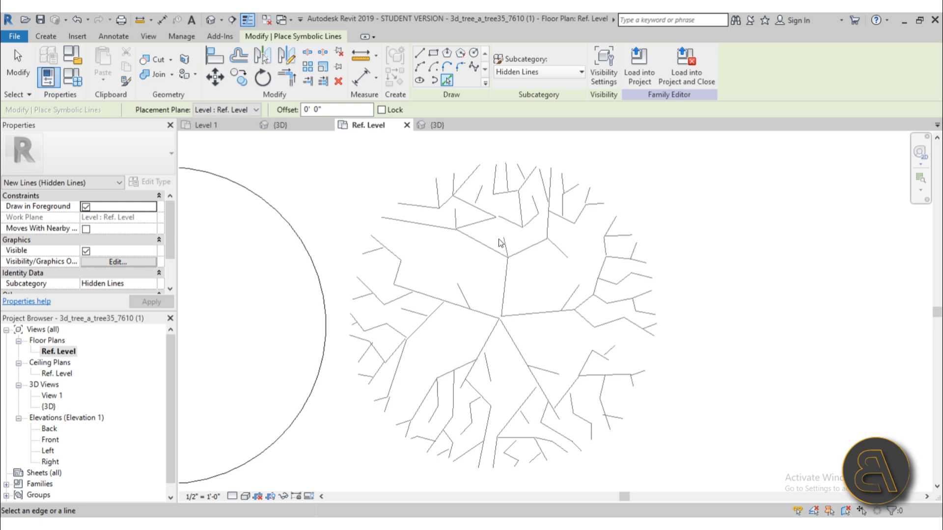
scroll(510, 295, "up", 2)
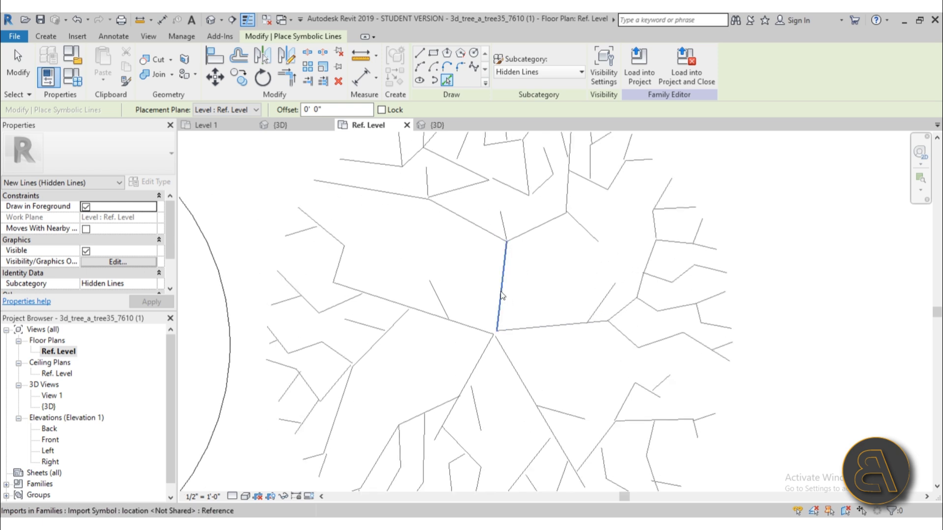
left_click(538, 227)
scroll(511, 216, "up", 2)
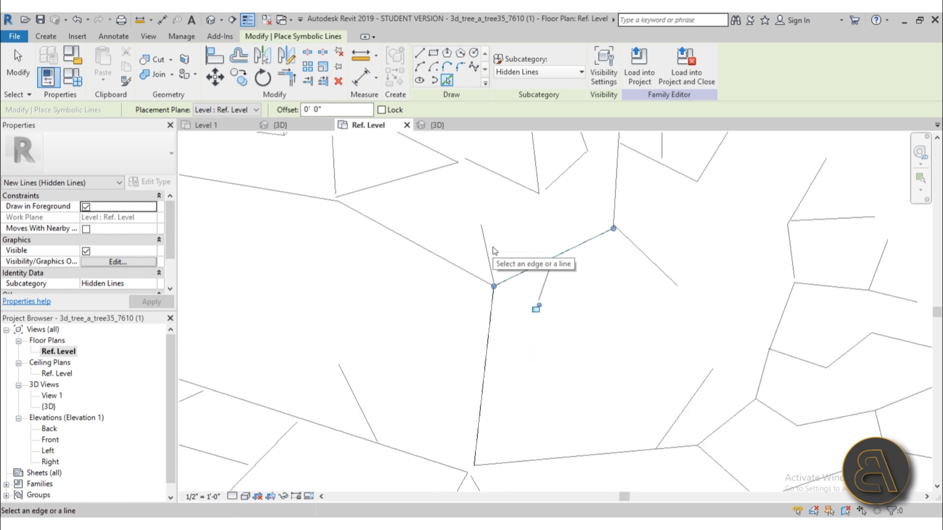
left_click(442, 256)
left_click(378, 186)
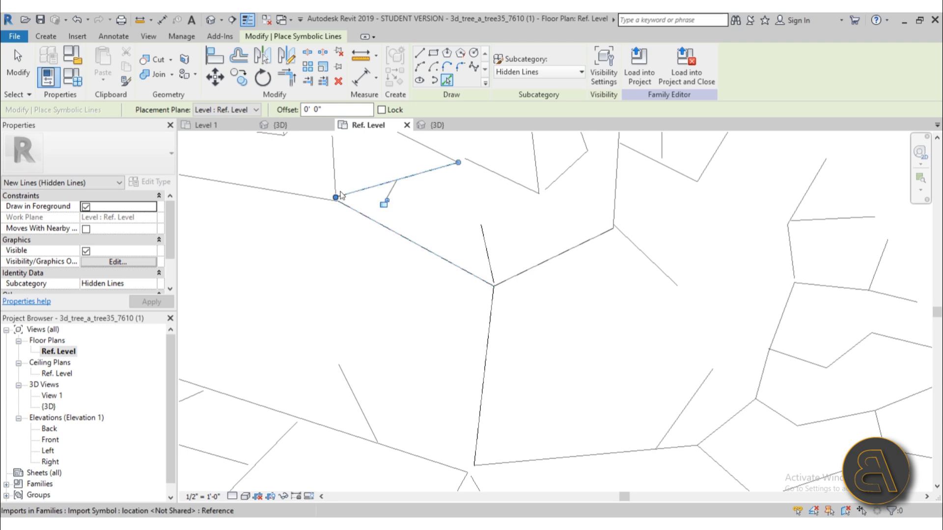
left_click(318, 198)
Trace the northwest offshoots of the upward branch with Hidden Lines symbolic lines, picking the imported drawing's lines
scroll(336, 248, "down", 2)
middle_click_drag(338, 251, 380, 360)
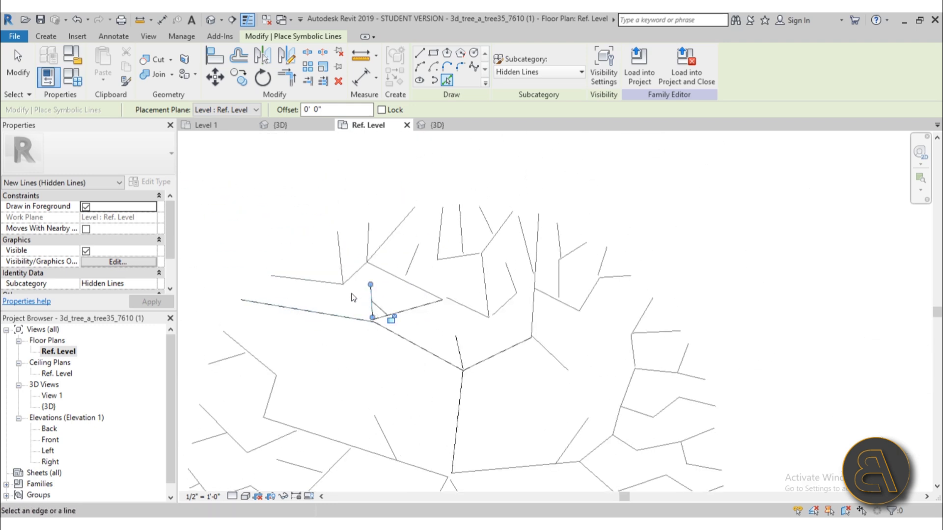
left_click(329, 283)
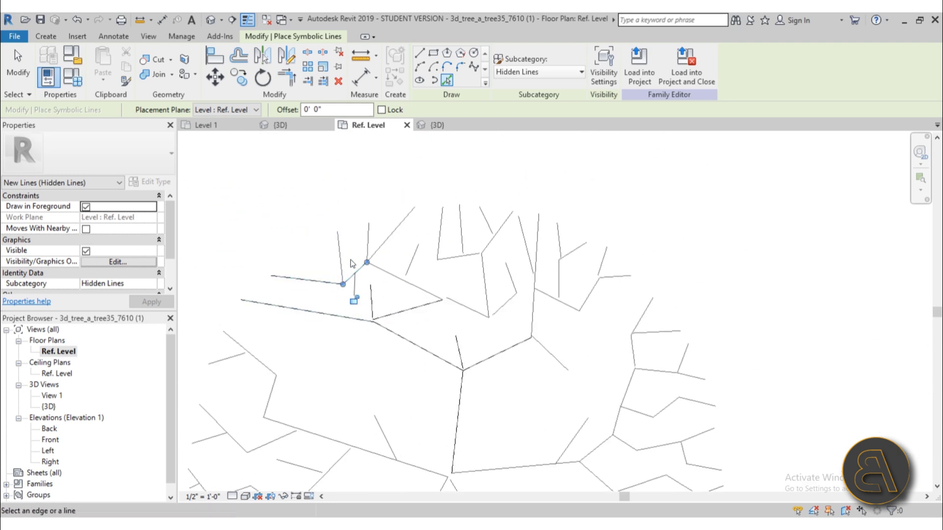
left_click(342, 264)
scroll(409, 278, "up", 4)
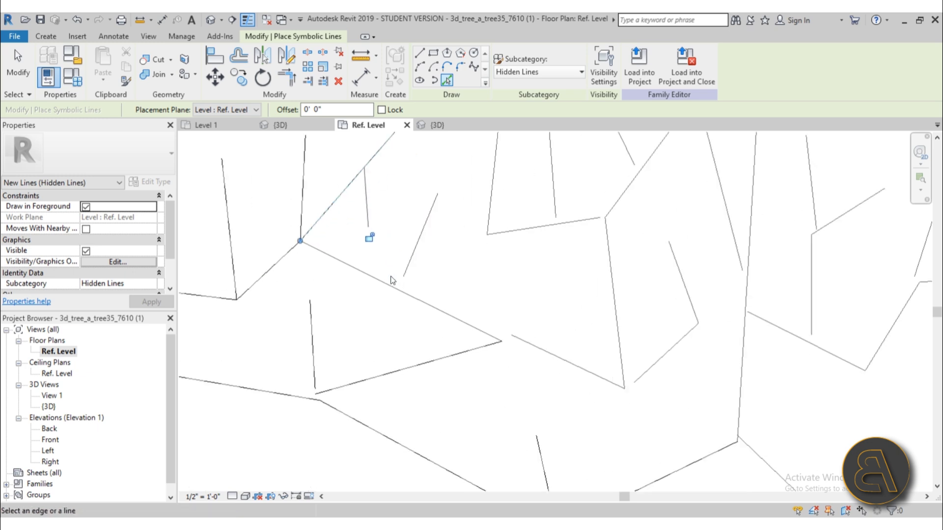
left_click(400, 283)
Trace the cluster of twigs at the tree's north edge by picking the imported lines, including the forked pairs around its central stem
left_click(588, 372)
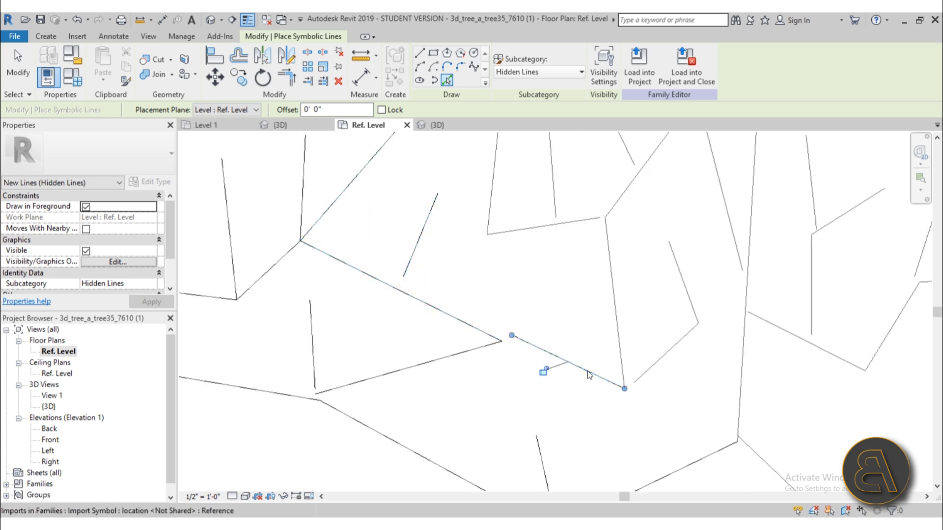
left_click(647, 373)
left_click(682, 285)
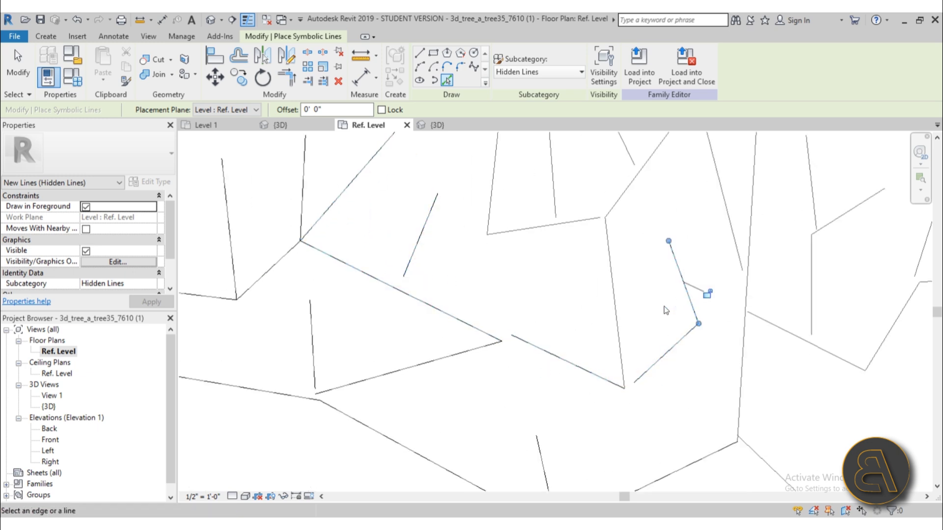
left_click(614, 304)
left_click(617, 199)
scroll(597, 234, "down", 3)
middle_click_drag(597, 234, 497, 291)
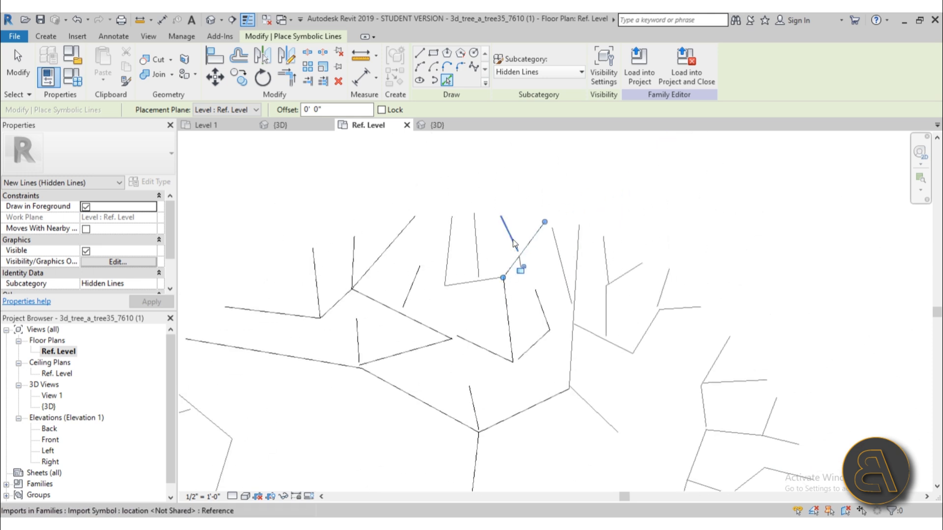
left_click(514, 244)
left_click(474, 250)
left_click(448, 263)
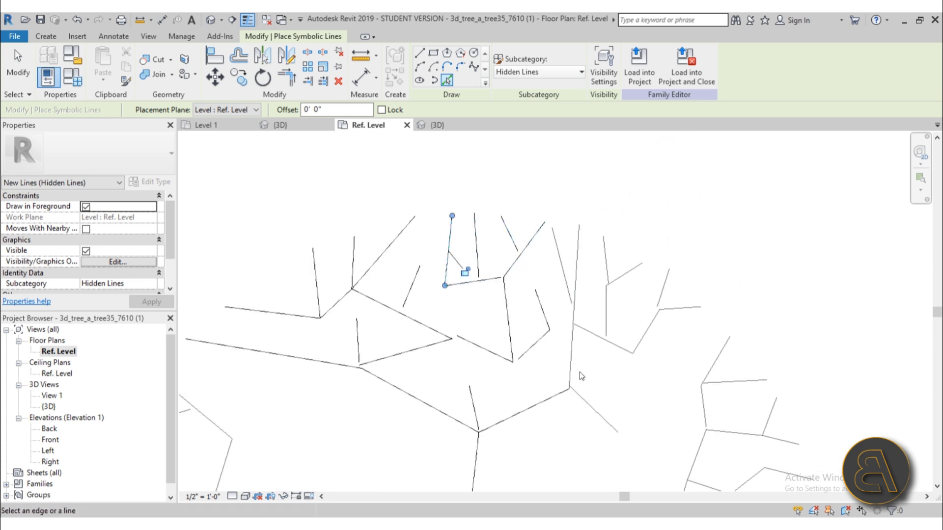
Trace the northeast fork of the upward branch and its outer twigs with symbolic lines picked from the import
scroll(580, 374, "down", 2)
middle_click_drag(581, 374, 530, 300)
scroll(525, 304, "up", 2)
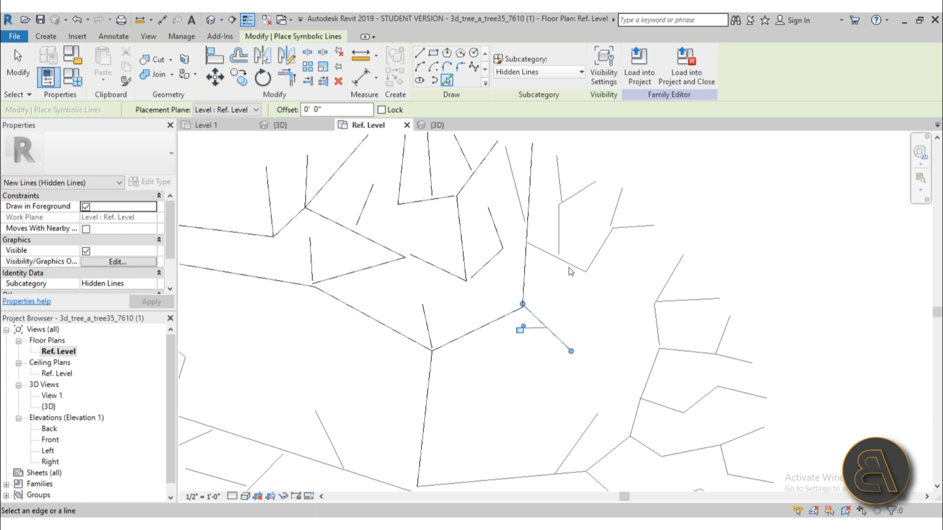
left_click(555, 257)
left_click(559, 179)
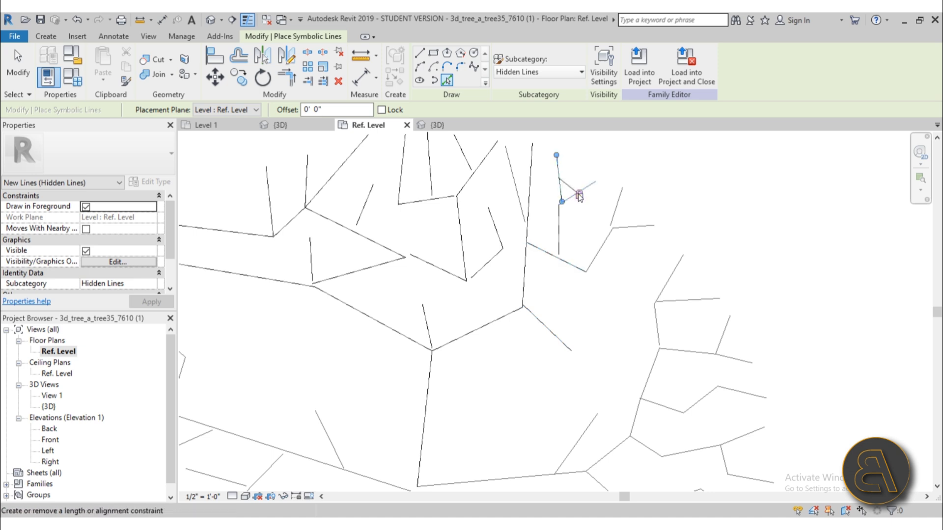
left_click(518, 191)
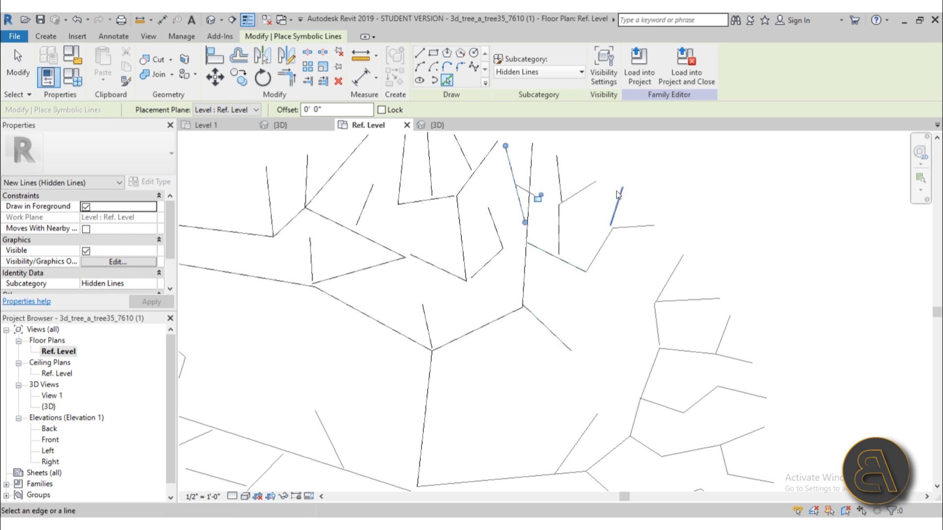
left_click(633, 228)
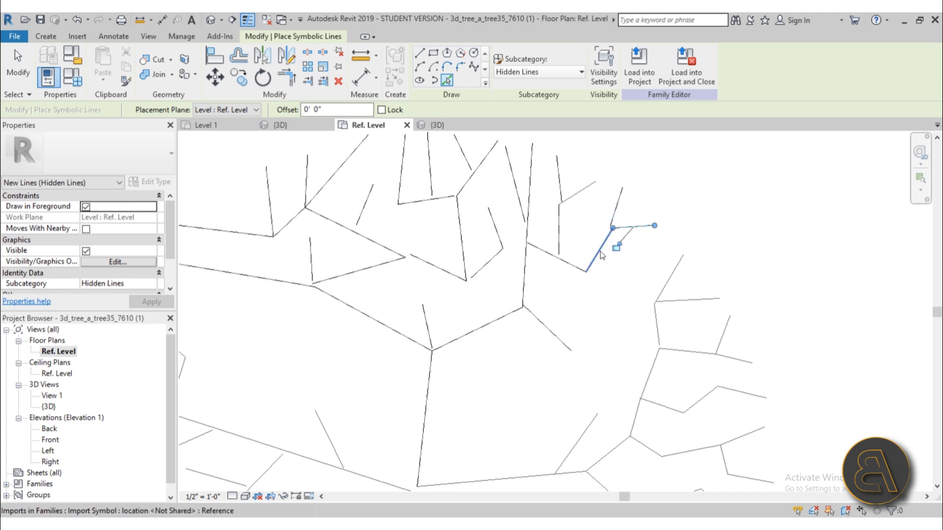
Trace the upper twigs of the east branch and the stem segments joining them, picking the imported lines
left_click(666, 286)
left_click(689, 300)
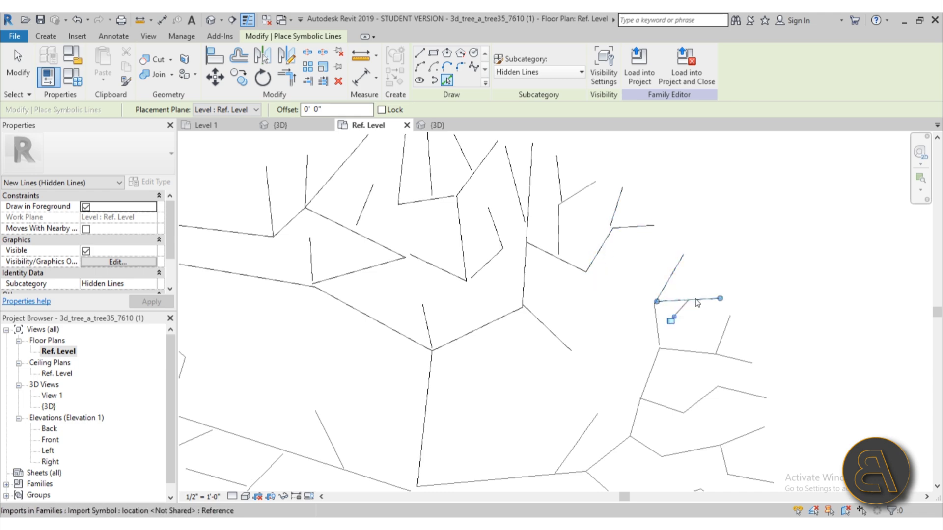
scroll(687, 300, "down", 3)
middle_click_drag(651, 302, 517, 143)
scroll(522, 172, "up", 2)
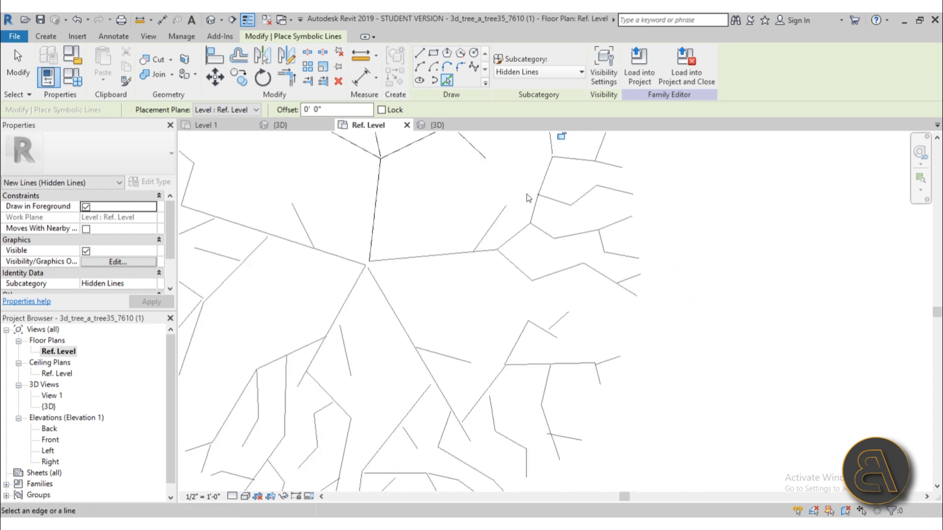
left_click(584, 161)
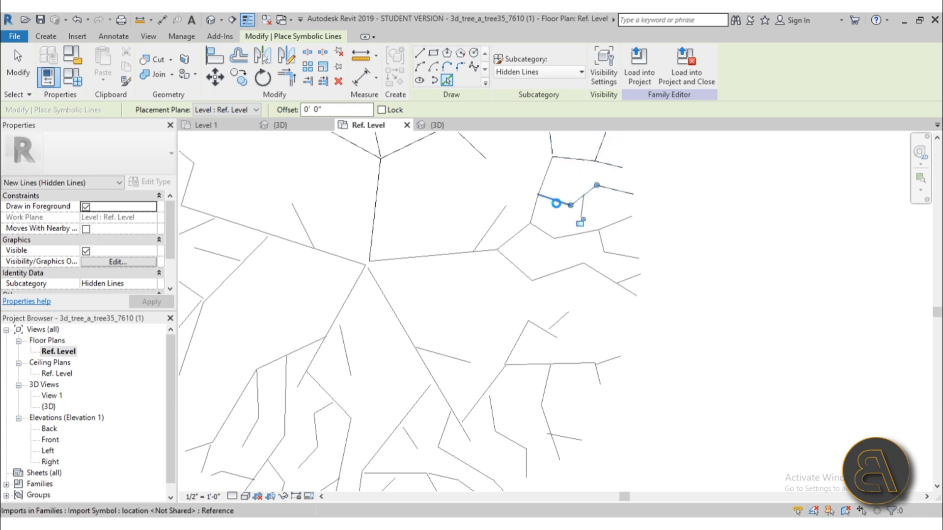
left_click(540, 193)
left_click(535, 219)
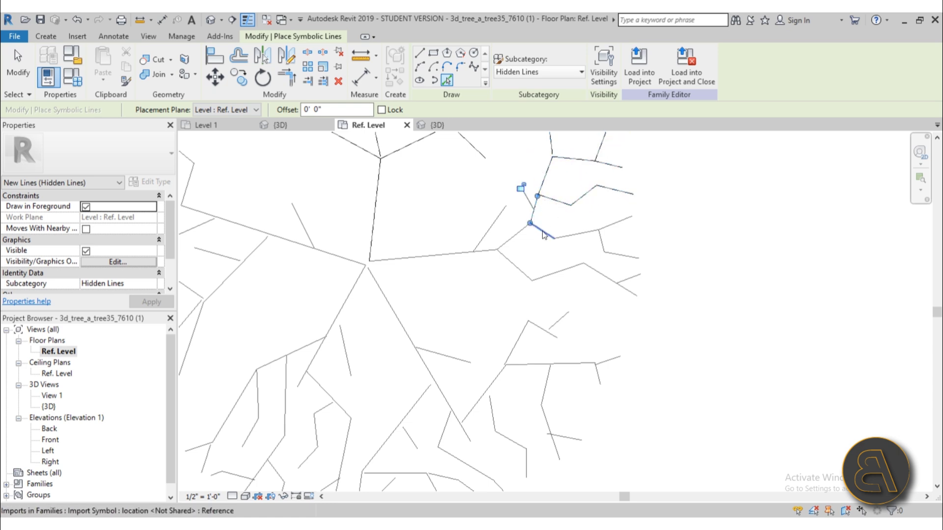
left_click(569, 235)
left_click(618, 221)
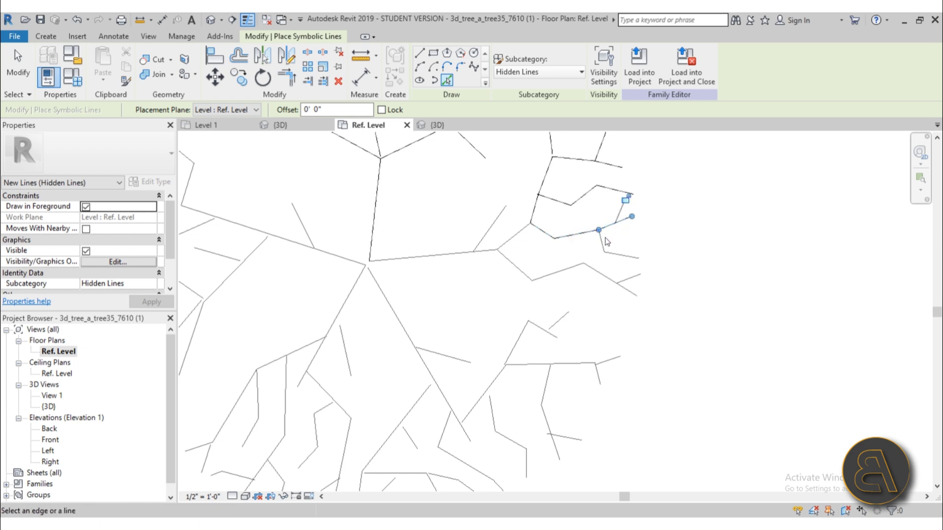
Trace the remaining lower twigs of the east branch and its main stem back to the tree's centre
left_click(602, 245)
left_click(621, 255)
left_click(628, 279)
left_click(631, 291)
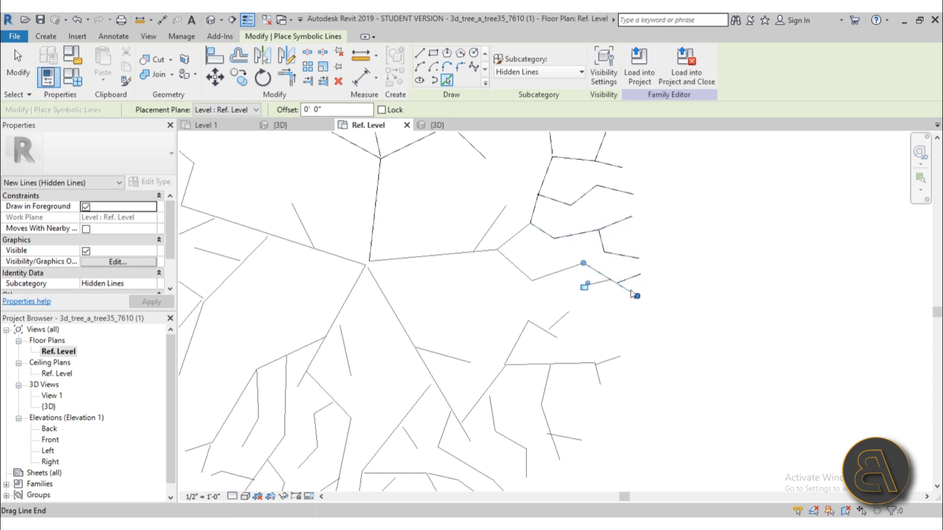
left_click(563, 270)
left_click(516, 265)
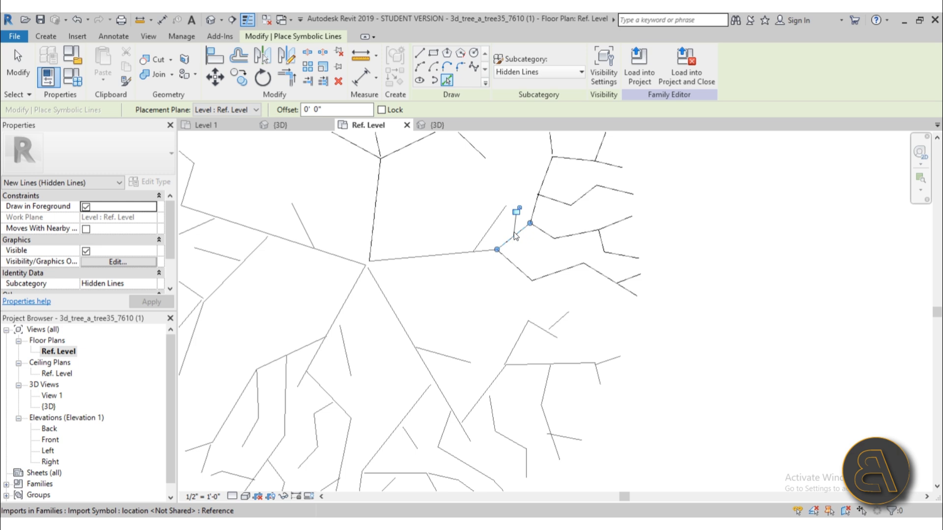
left_click(432, 255)
Trace the two main southern branches and the first offshoots of the southeast one with picked symbolic lines
left_click(423, 362)
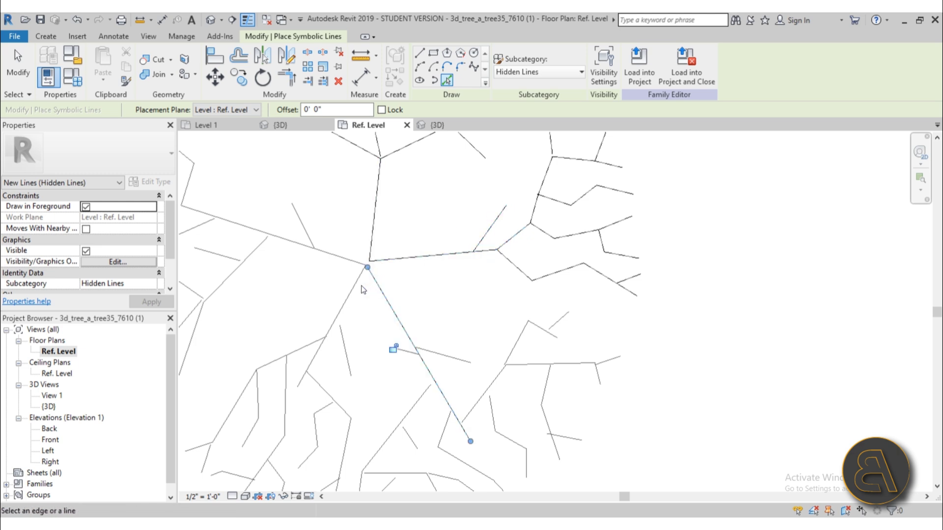
left_click(324, 339)
left_click(450, 357)
left_click(487, 389)
middle_click_drag(519, 380, 531, 316)
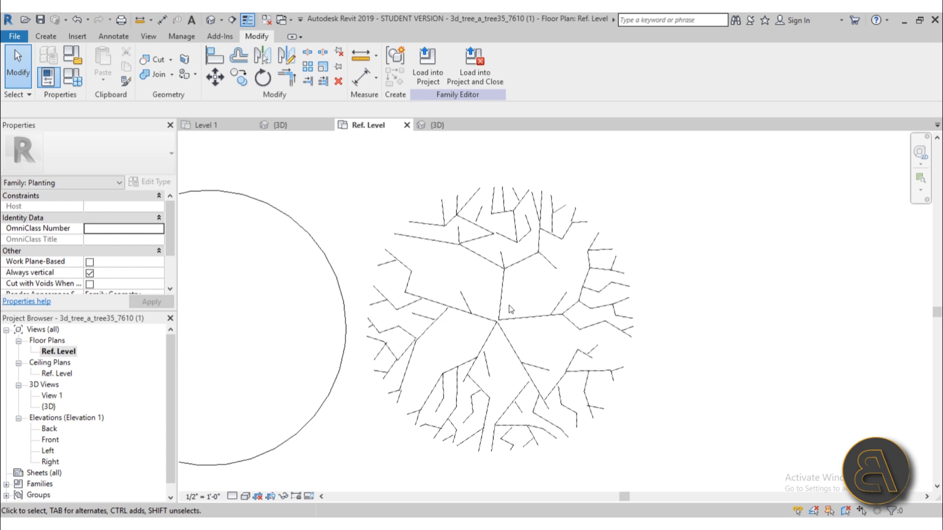
scroll(509, 305, "up", 2)
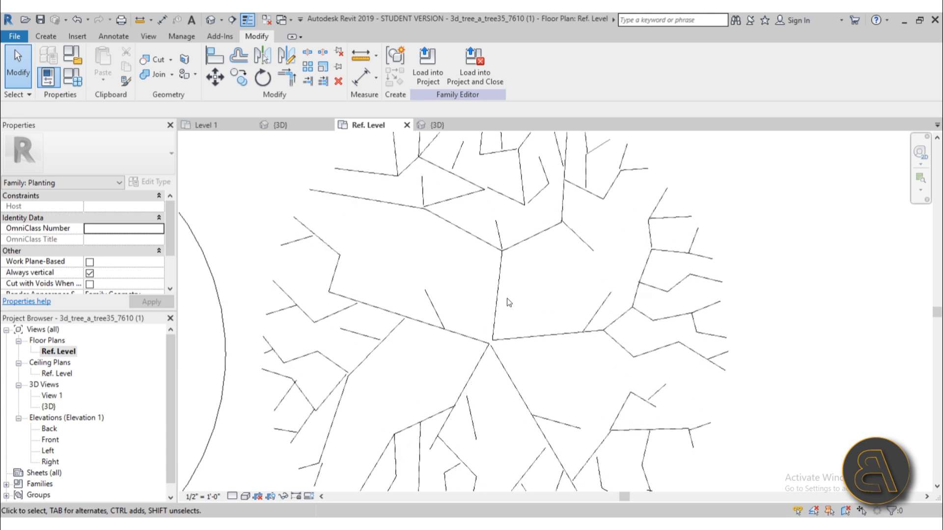
Select the imported Drawing1.dwg symbol and move it east, clear of the traced symbolic lines
left_click_drag(514, 301, 486, 285)
scroll(495, 270, "up", 3)
scroll(503, 291, "down", 4)
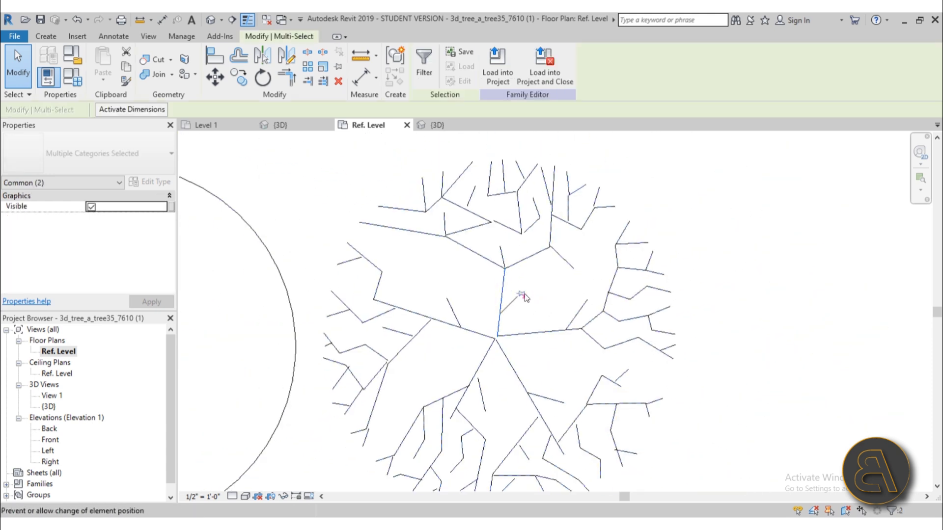
scroll(513, 280, "up", 3)
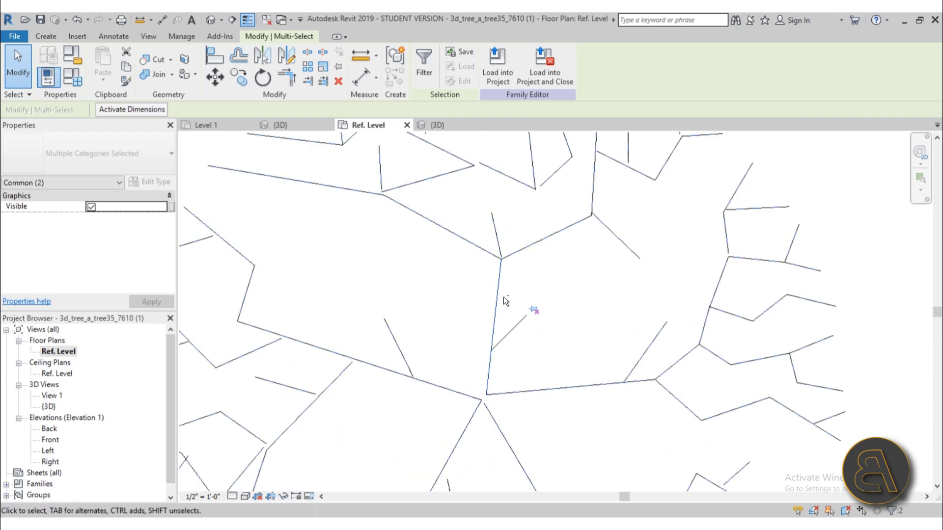
left_click(497, 297)
scroll(471, 307, "down", 2)
scroll(470, 307, "down", 2)
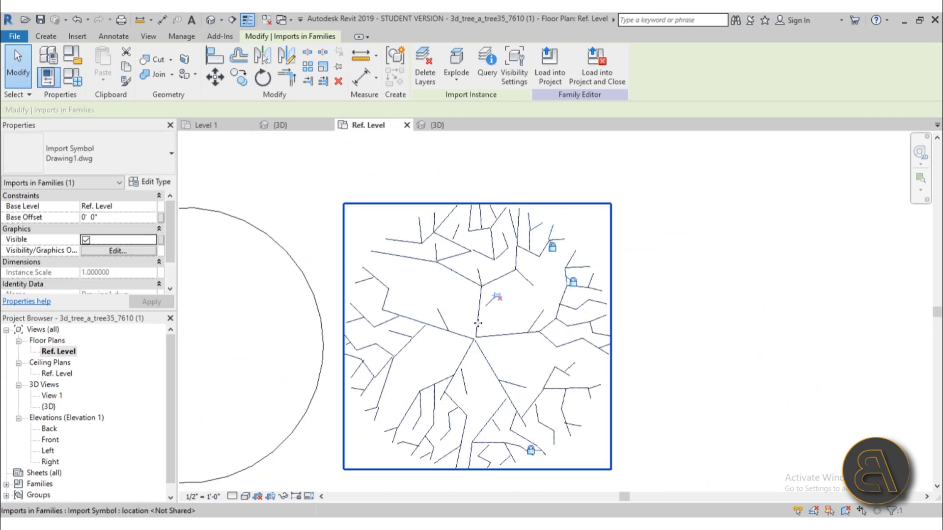
left_click_drag(479, 319, 805, 289)
scroll(499, 252, "down", 3)
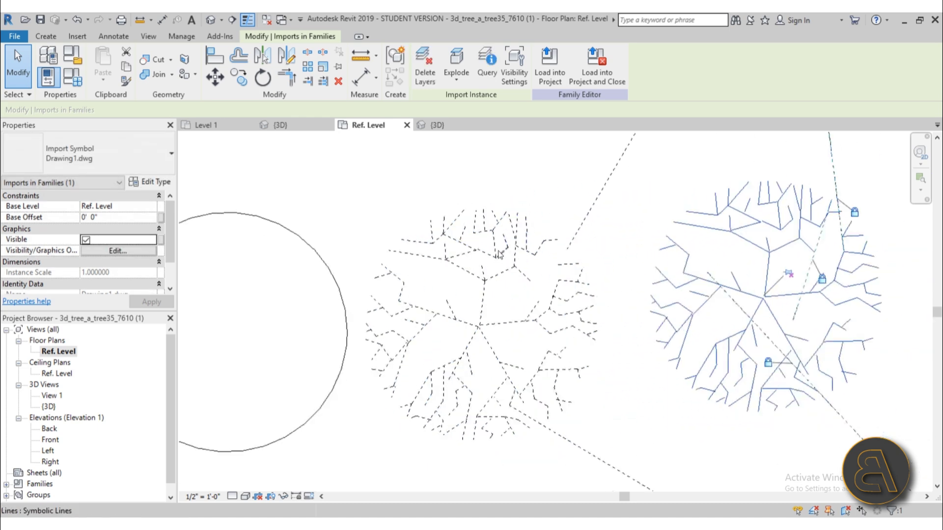
Unlock the alignment constraints tying the stretched symbolic lines to the moved import near its northeast side, and deselect it
scroll(605, 282, "up", 1)
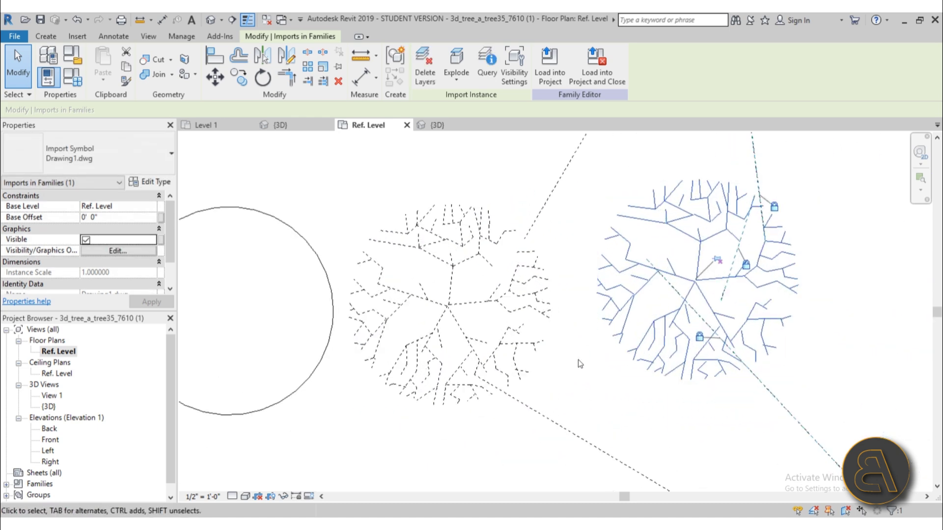
left_click(748, 270)
left_click(778, 202)
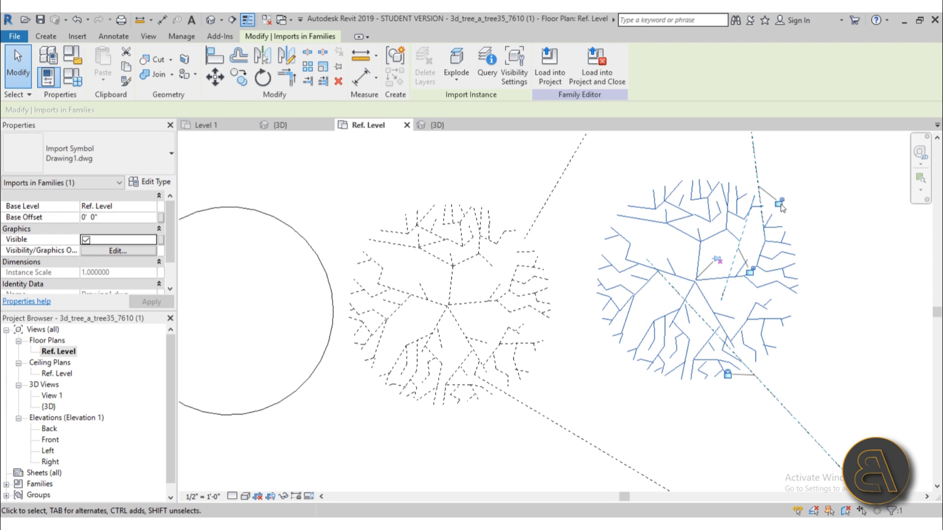
left_click(705, 429)
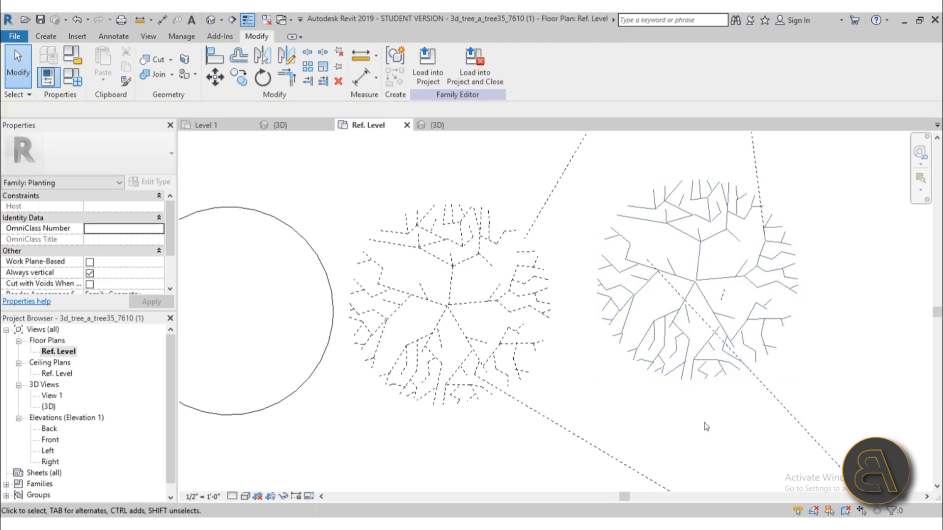
Shorten the symbolic line stretched far to the southeast by pulling its far end back to the traced tree's twigs
scroll(470, 339, "down", 2)
left_click(509, 367)
scroll(442, 295, "down", 3)
scroll(633, 393, "up", 3)
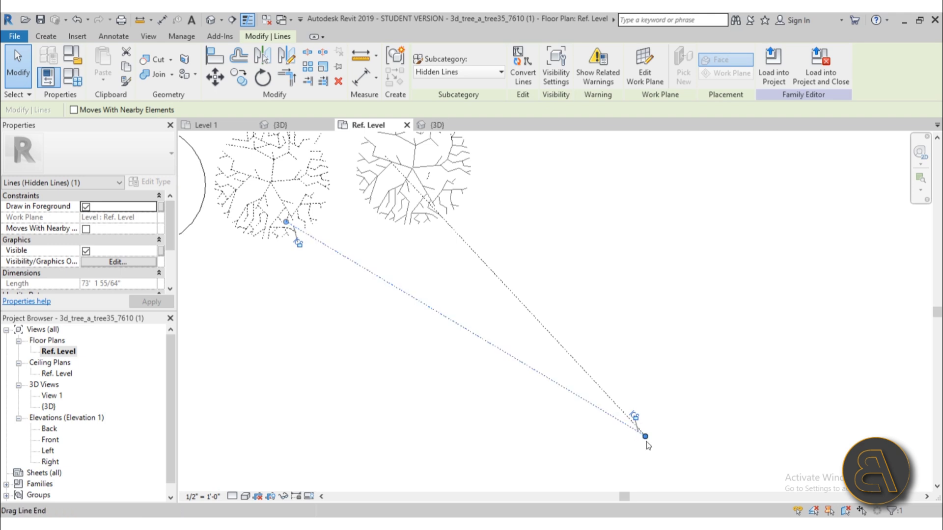
left_click_drag(645, 436, 335, 252)
scroll(305, 226, "up", 5)
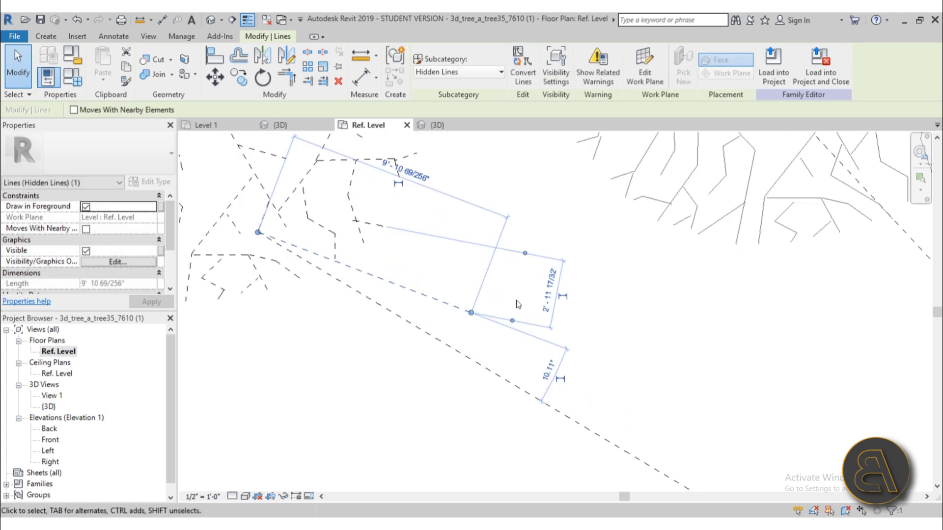
left_click_drag(470, 313, 246, 260)
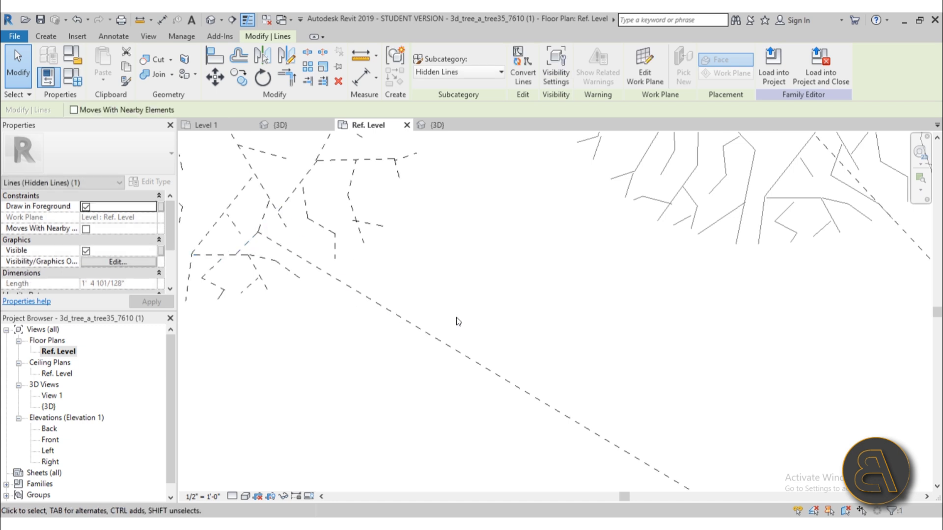
Select the shortened symbolic line among the traced tree's southeast twigs and reposition its free end
left_click(456, 321)
left_click(429, 332)
left_click(245, 250)
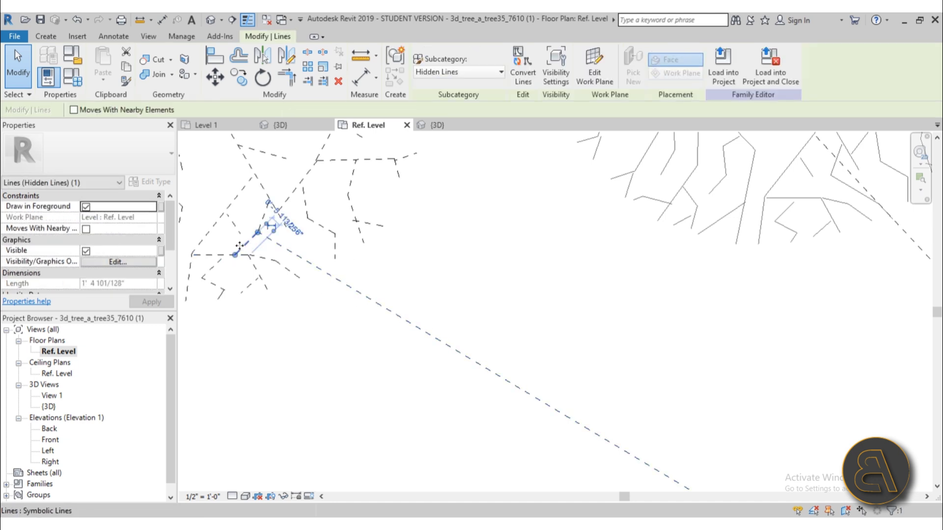
scroll(239, 245, "up", 3)
left_click_drag(232, 267, 308, 263)
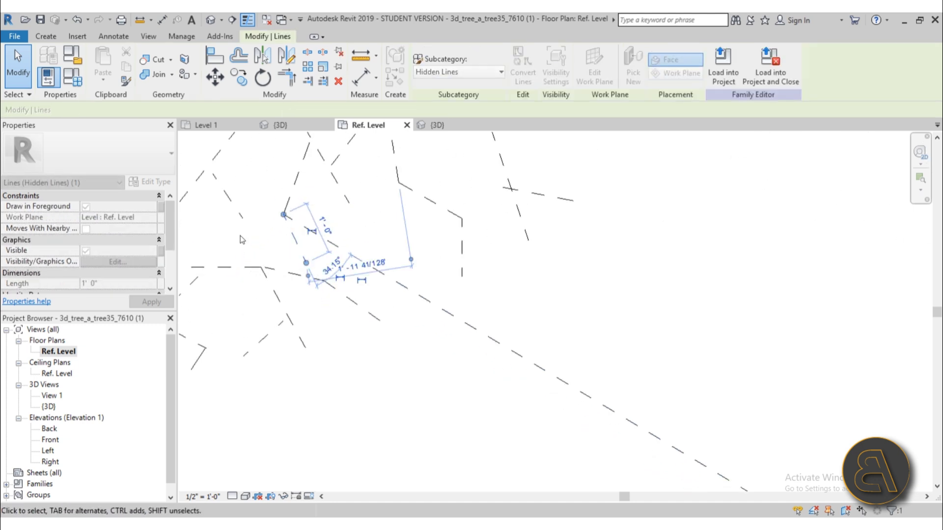
Select the remaining long stray symbolic lines converging southeast of the two trees and delete them
scroll(243, 236, "down", 4)
scroll(491, 376, "down", 2)
middle_click_drag(496, 356, 471, 314)
key("Escape")
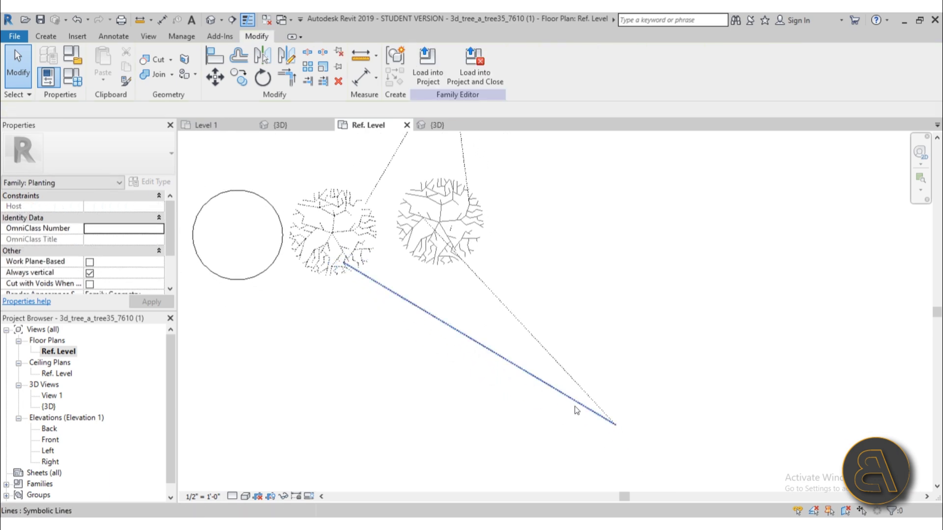
left_click_drag(631, 432, 557, 332)
key("Delete")
scroll(451, 263, "up", 3)
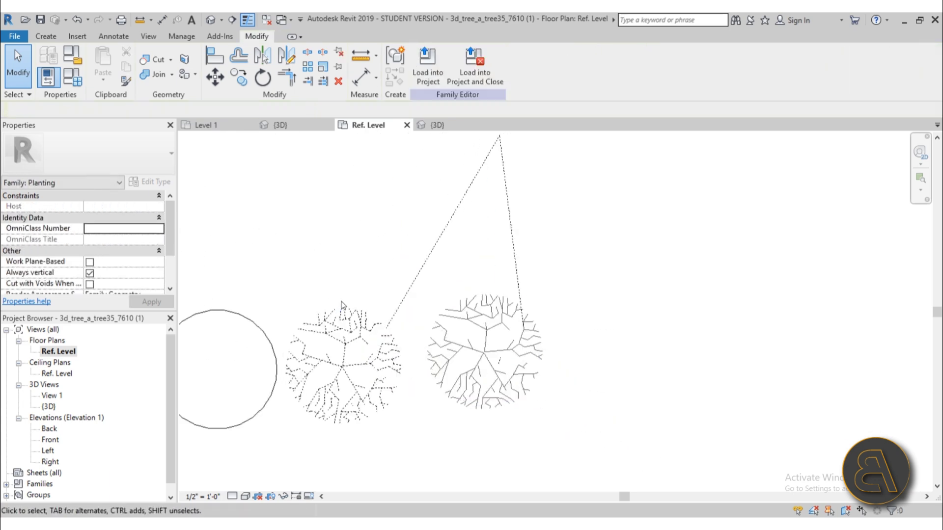
Select the two long stray symbolic lines converging north of the two trees and delete them
left_click_drag(689, 203, 417, 177)
key("Delete")
scroll(528, 204, "down", 3)
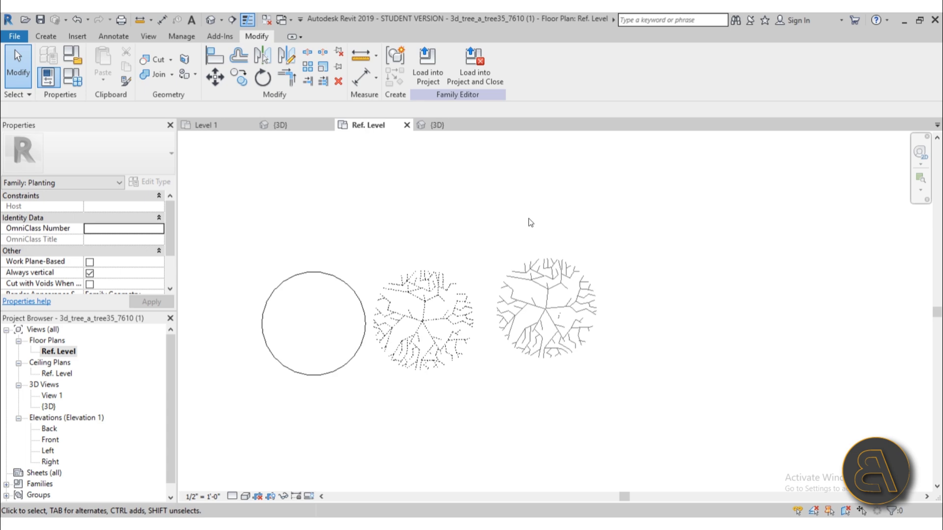
Select all the dashed symbolic lines of the traced tree and change their subcategory to Planting
scroll(413, 289, "up", 4)
scroll(413, 289, "up", 2)
middle_click_drag(425, 308, 420, 272)
scroll(403, 273, "down", 1)
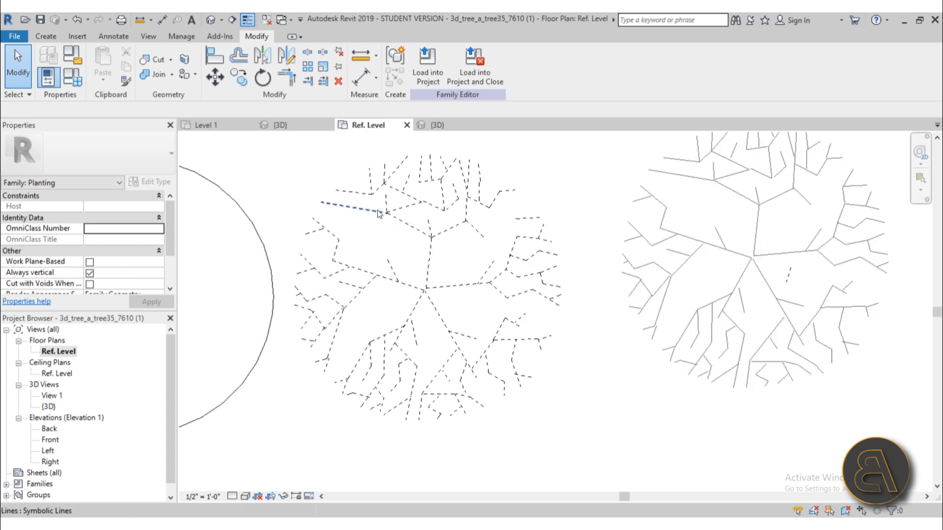
left_click_drag(277, 144, 618, 491)
left_click(430, 70)
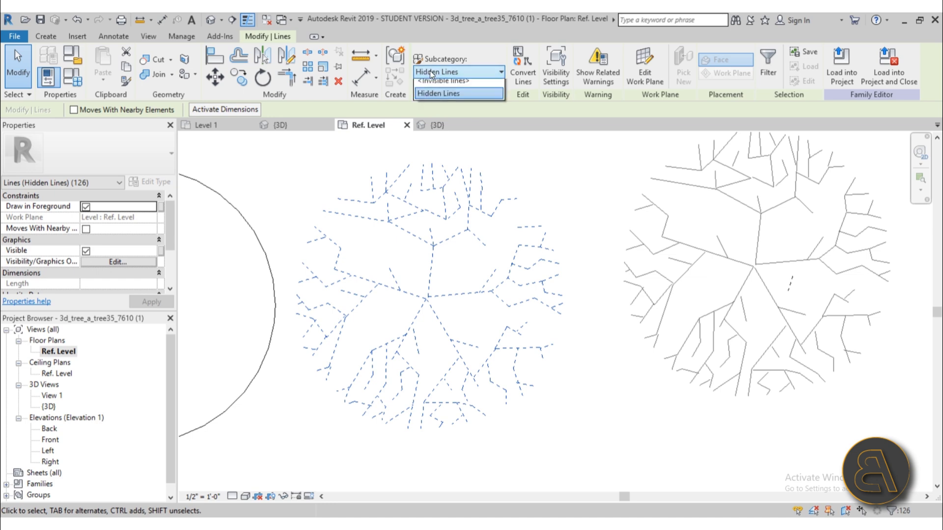
left_click(429, 86)
left_click(562, 358)
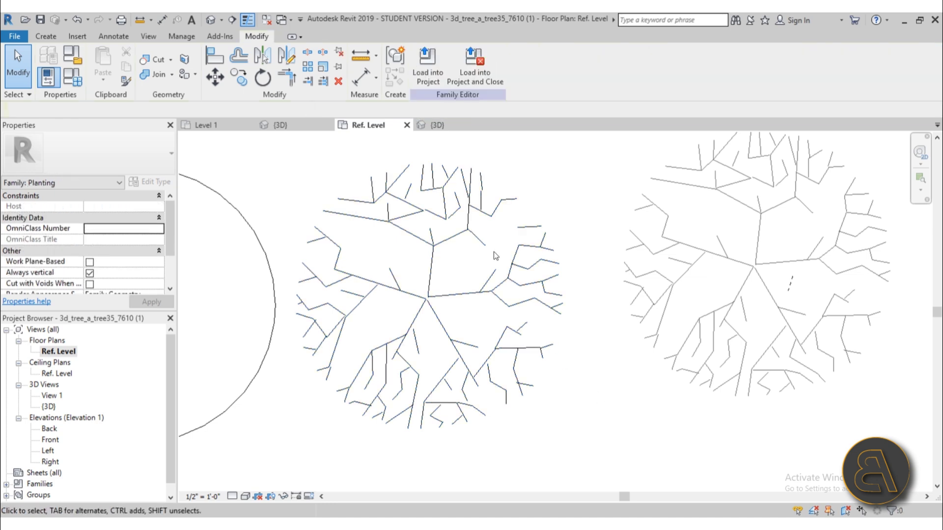
Draw a Planting symbolic line about 5' 5" long from the free end of the traced tree's eastern twig northeast past the detached twig
scroll(511, 318, "down", 2)
scroll(511, 318, "up", 3)
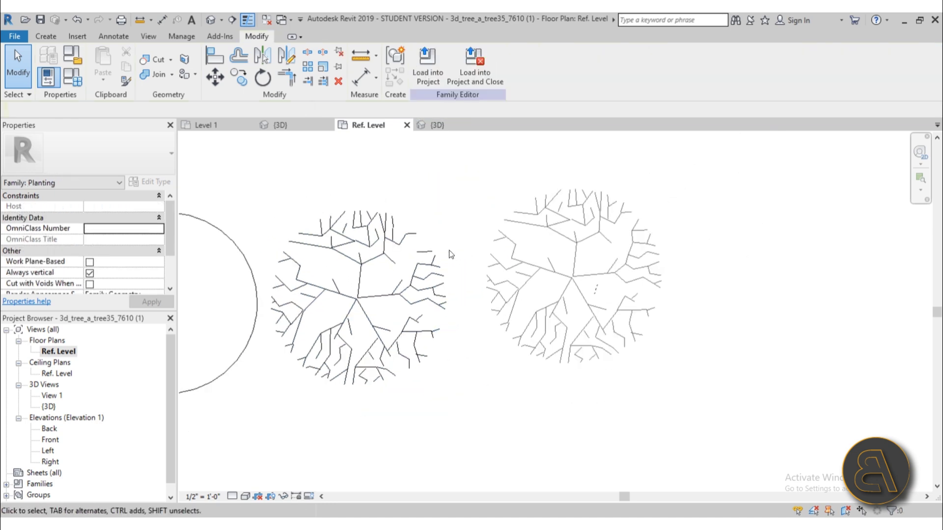
left_click(406, 253)
scroll(407, 252, "up", 3)
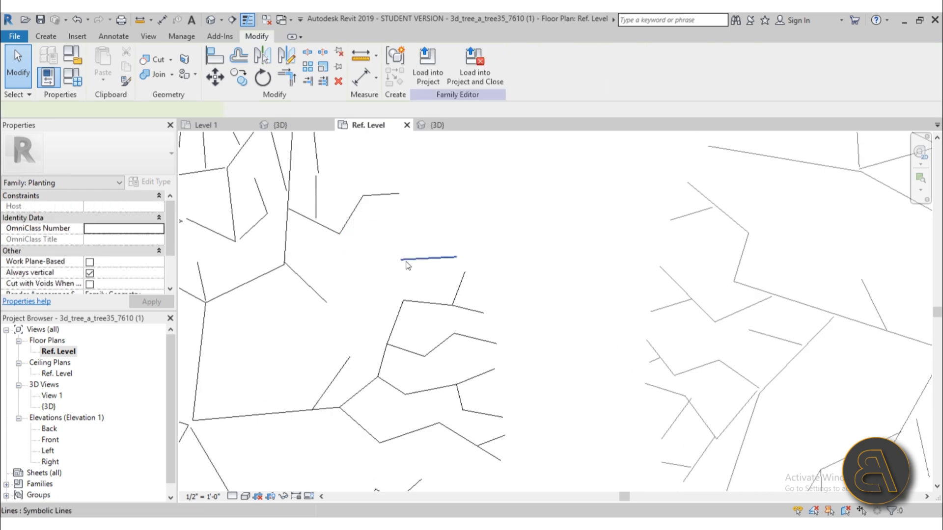
left_click(377, 320)
left_click(106, 36)
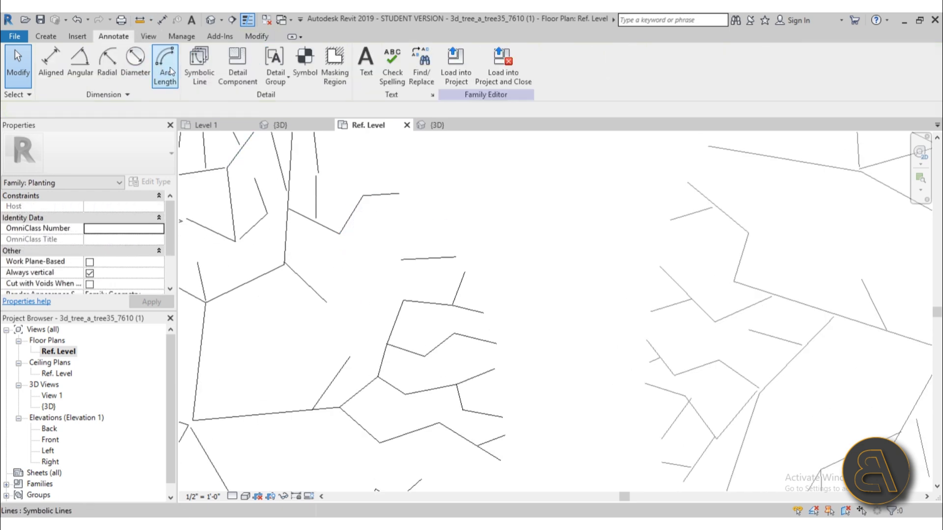
left_click(200, 70)
left_click(350, 355)
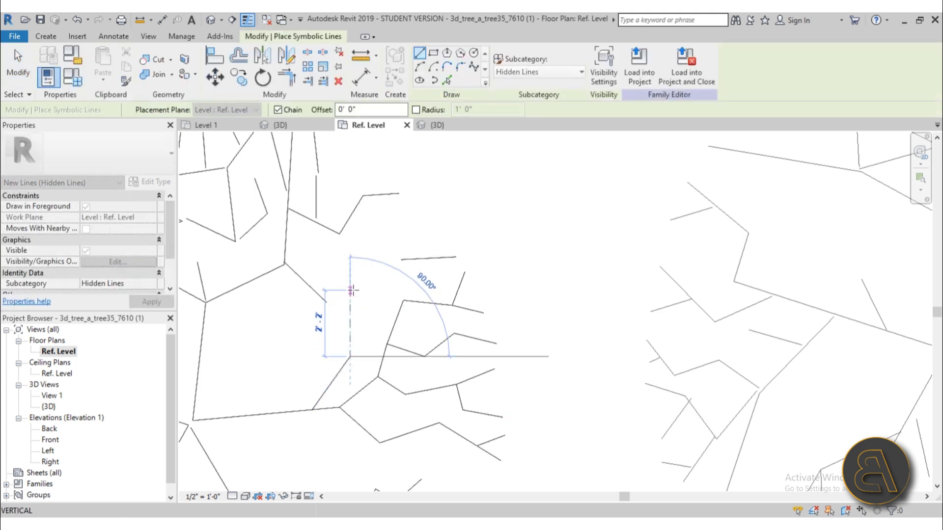
left_click(536, 72)
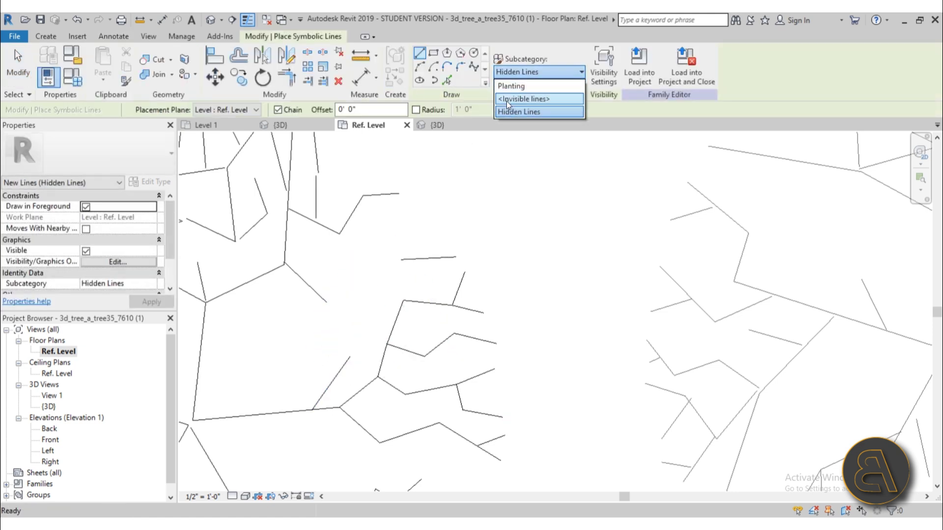
left_click(506, 86)
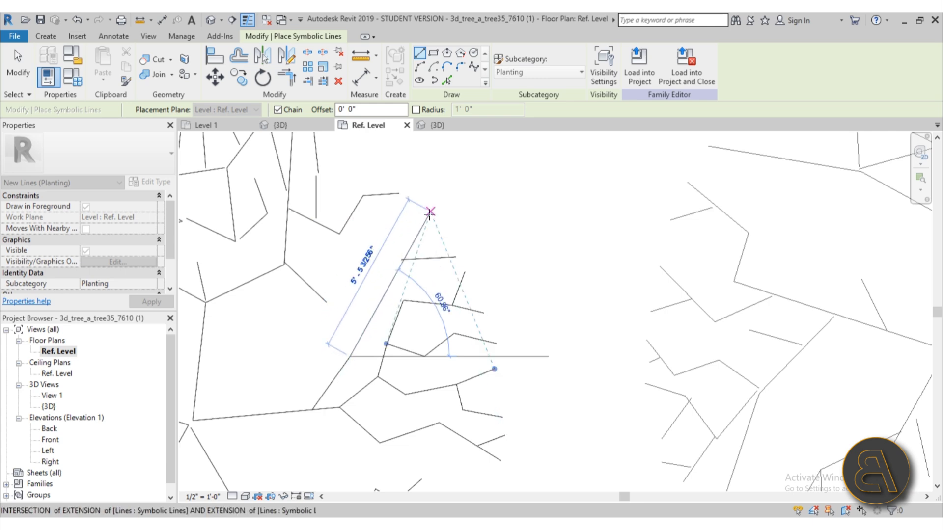
left_click(430, 213)
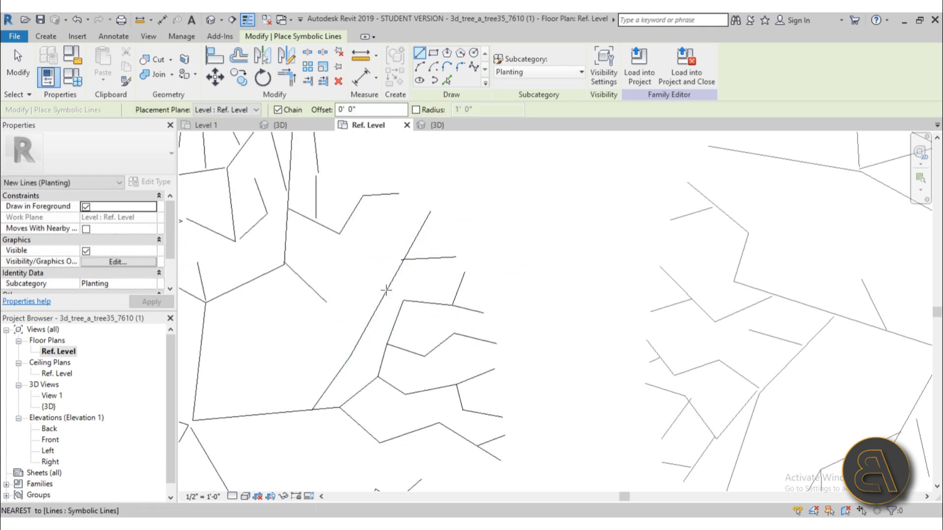
key("Escape")
scroll(354, 283, "down", 5)
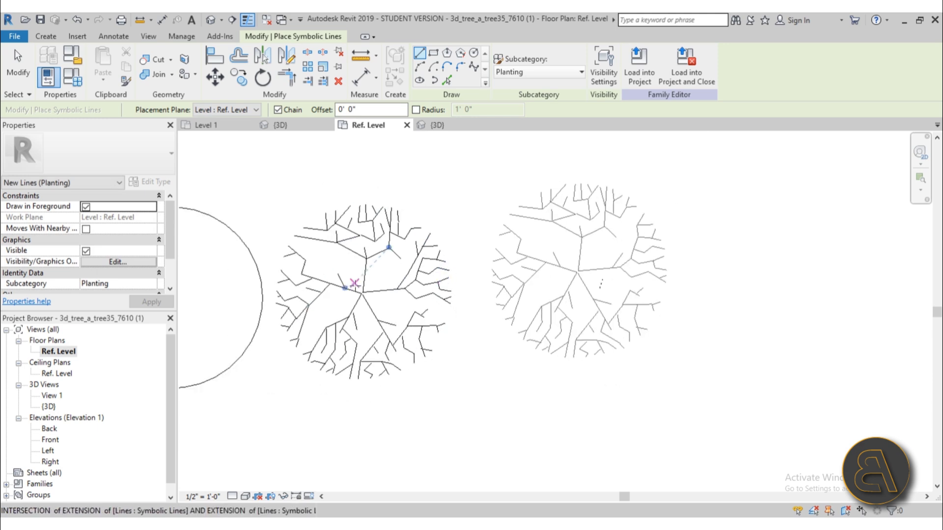
scroll(354, 284, "up", 2)
key("Escape")
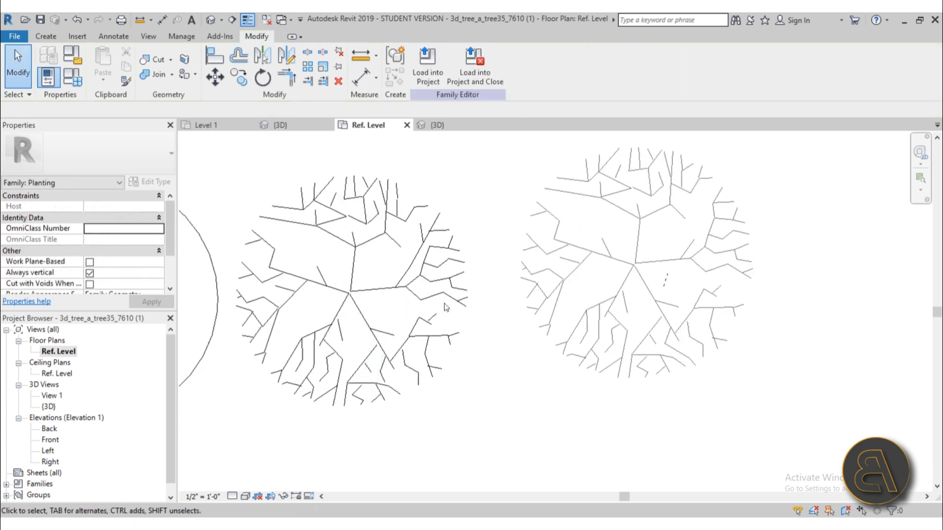
Select the imported Drawing1.dwg tree east of the traced tree and delete it
left_click(682, 285)
left_click(677, 432)
scroll(391, 272, "up", 2)
scroll(392, 273, "down", 2)
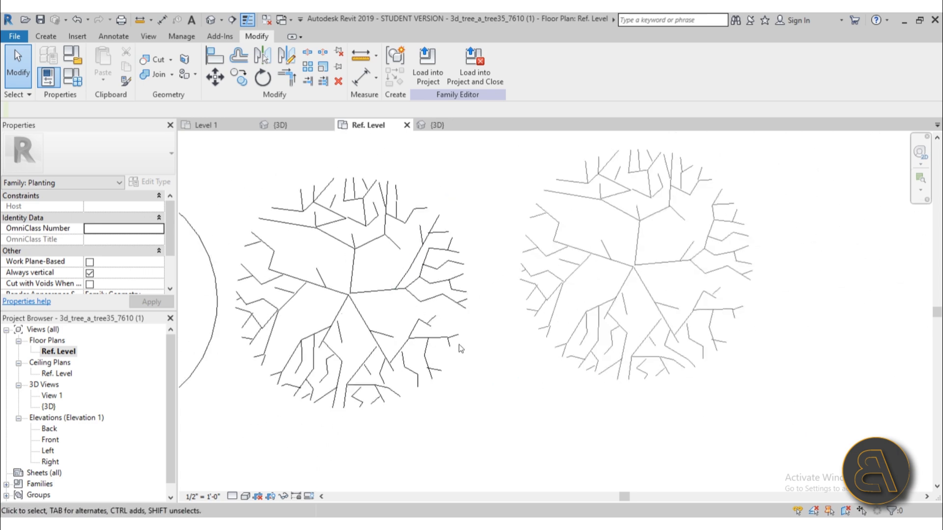
left_click(619, 350)
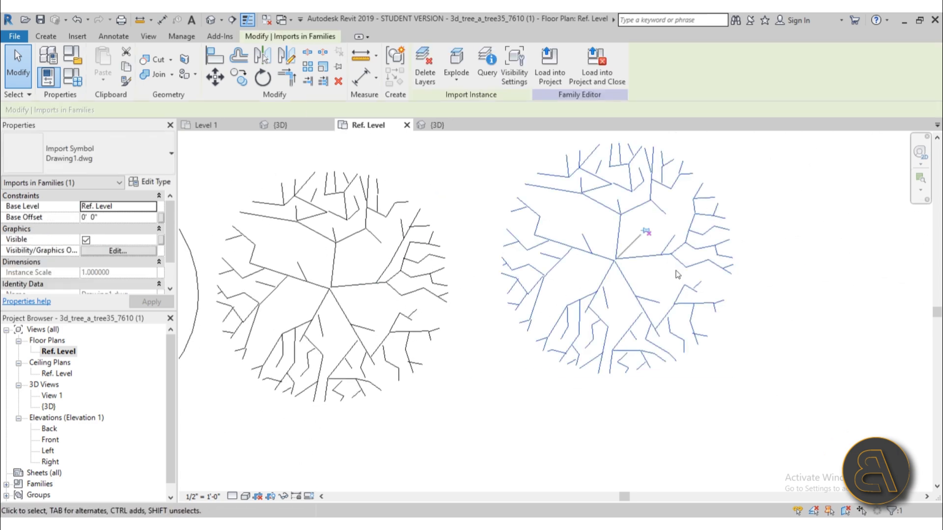
key("Delete")
Select all the traced tree's lines, move them from their trunk centre to the centre of the circle, and deselect them
scroll(611, 307, "down", 2)
left_click_drag(400, 180, 742, 486)
scroll(436, 198, "up", 1)
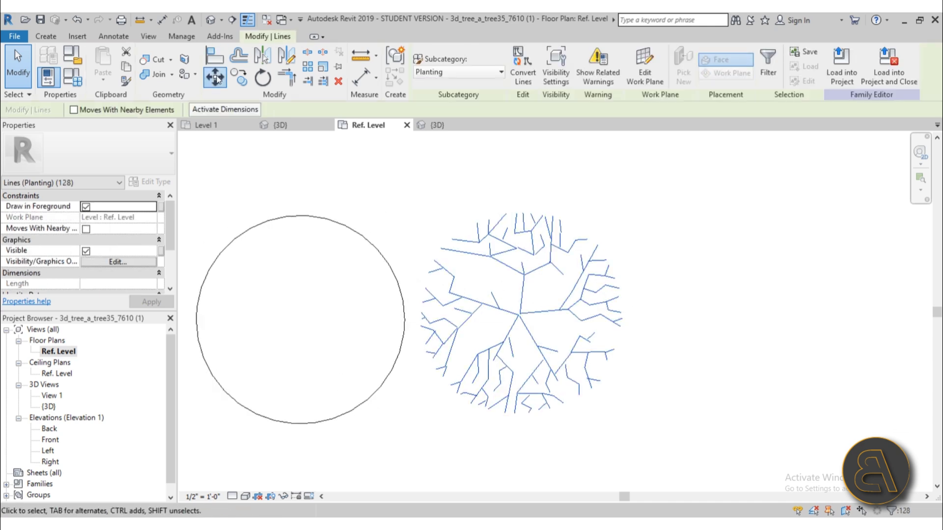
left_click(215, 77)
left_click(518, 315)
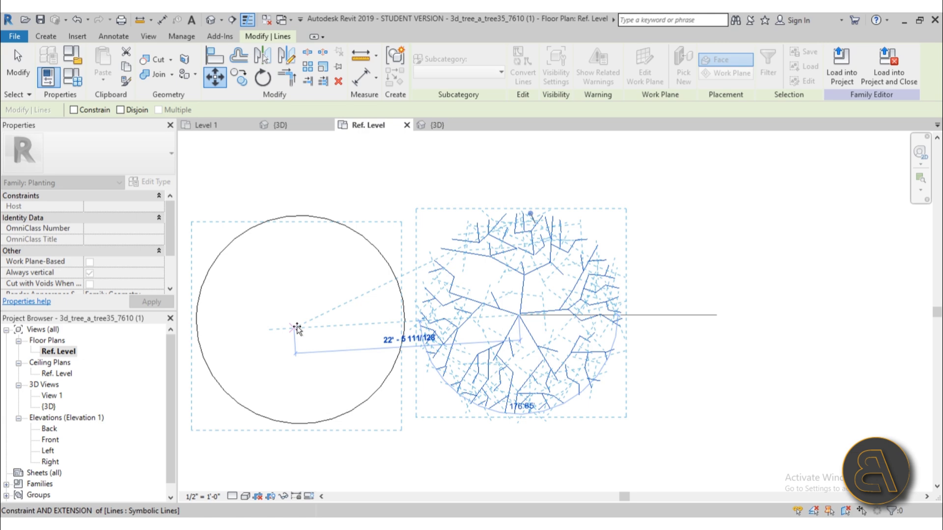
left_click(301, 325)
scroll(241, 277, "up", 3)
middle_click_drag(585, 337, 609, 302)
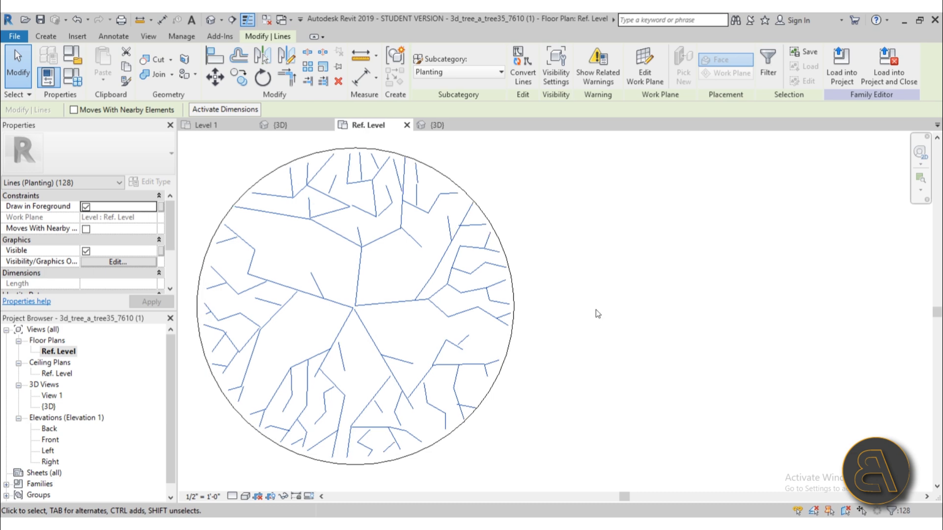
left_click(625, 293)
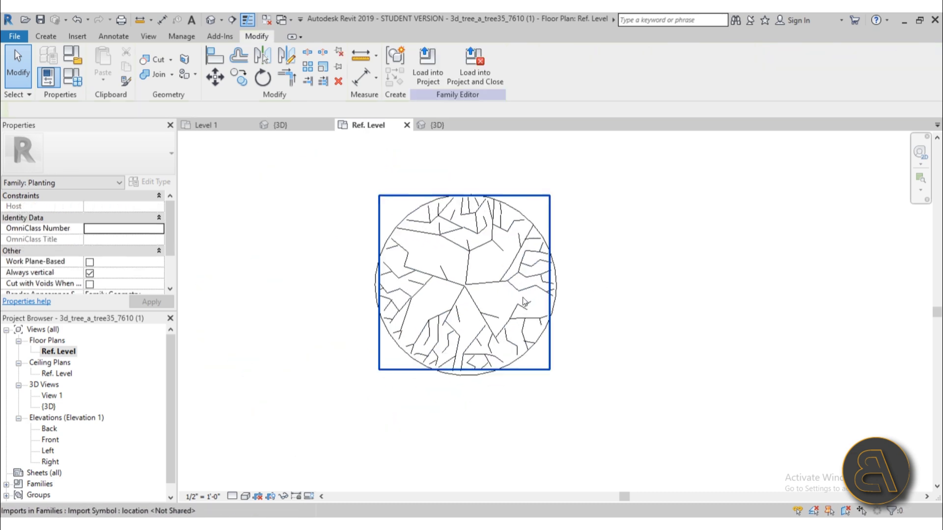
Inspect the overlapping circle, traced branches and 3D import by selecting them together, dropping the circle from the selection, and clearing it
scroll(453, 378, "up", 3)
scroll(447, 364, "down", 2)
middle_click_drag(444, 363, 416, 441)
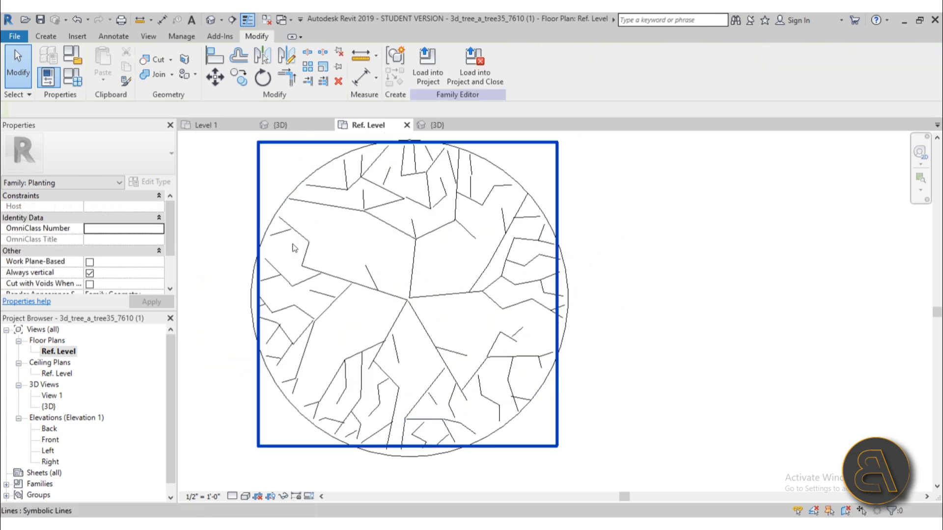
left_click_drag(257, 144, 627, 491)
scroll(521, 367, "down", 1)
left_click(284, 169)
left_click_drag(317, 194, 581, 445)
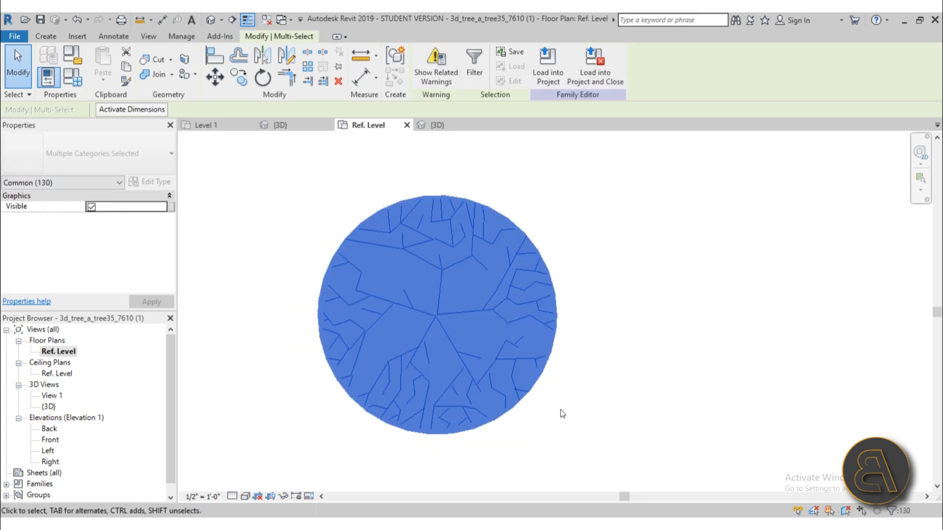
scroll(561, 410, "up", 1)
scroll(540, 386, "up", 3)
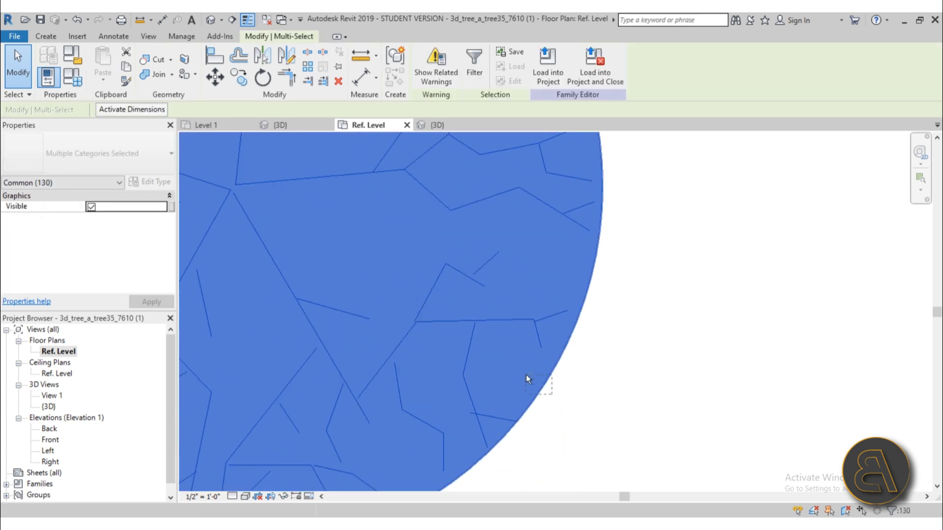
left_click(526, 379, "shift")
scroll(516, 432, "down", 3)
scroll(624, 428, "down", 2)
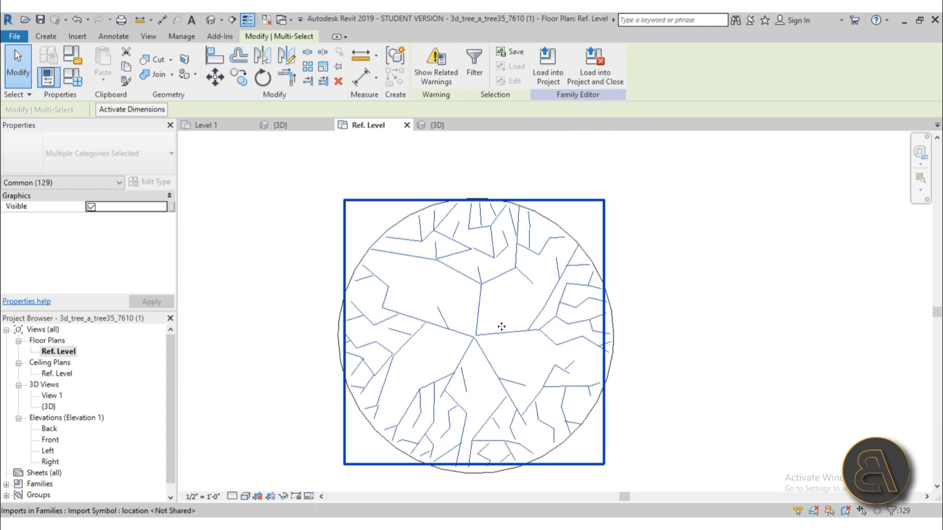
scroll(564, 258, "up", 1)
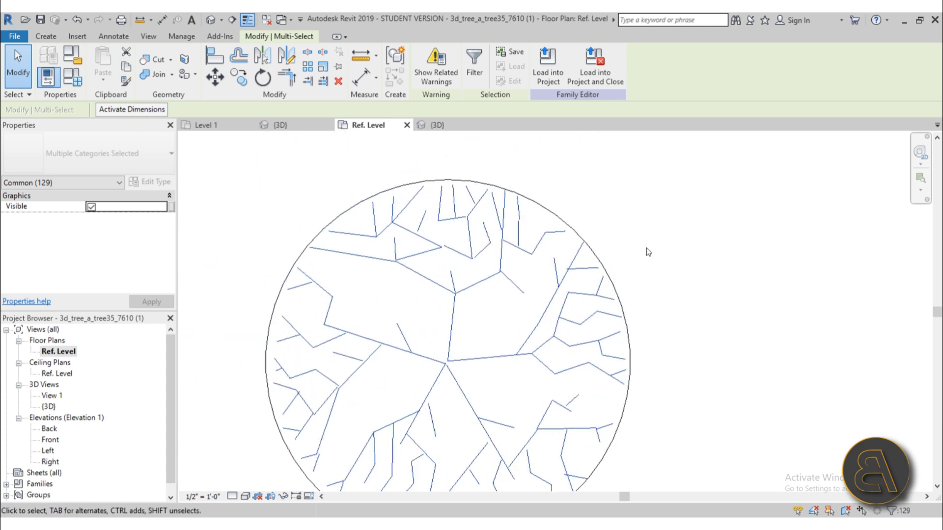
scroll(647, 247, "down", 3)
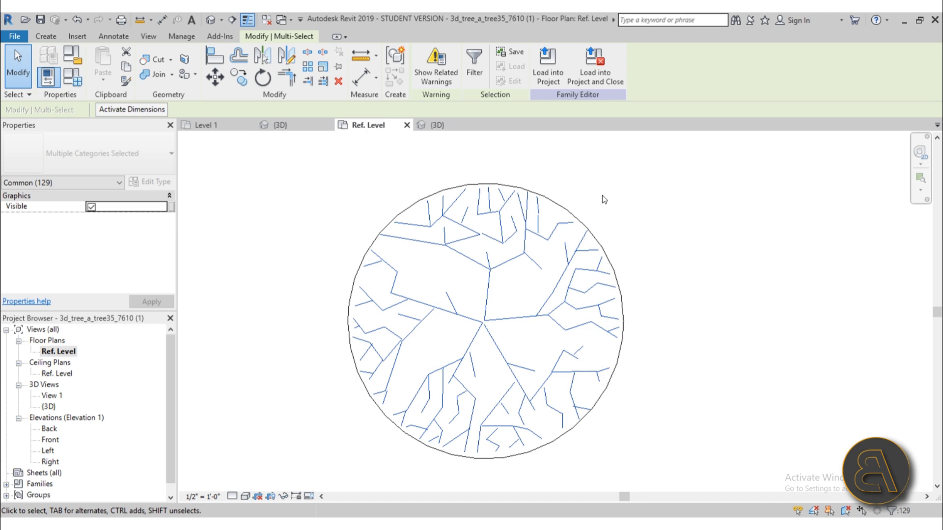
middle_click_drag(602, 196, 601, 181)
left_click(702, 339)
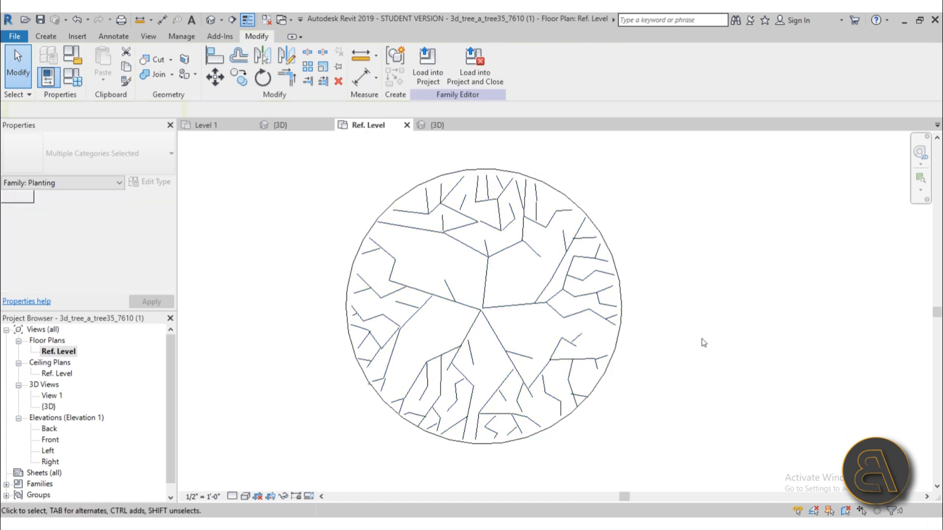
Inspect the a_tree35.dwg import beneath the plan symbol by selecting it near the circle's southwest edge, and deselect it
left_click(368, 383)
scroll(365, 379, "up", 5)
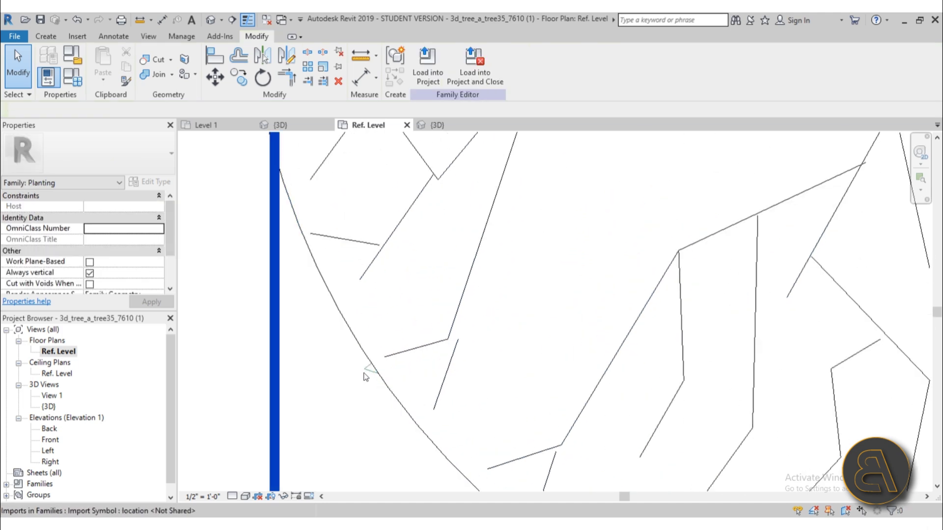
left_click(364, 377)
scroll(219, 397, "down", 5)
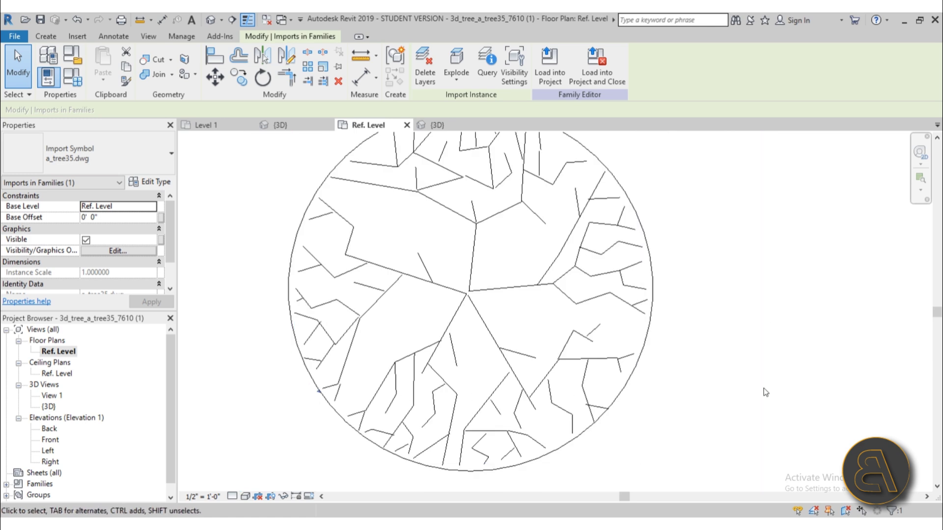
middle_click_drag(774, 356, 726, 340)
left_click(673, 350)
scroll(655, 359, "down", 2)
middle_click_drag(656, 359, 636, 348)
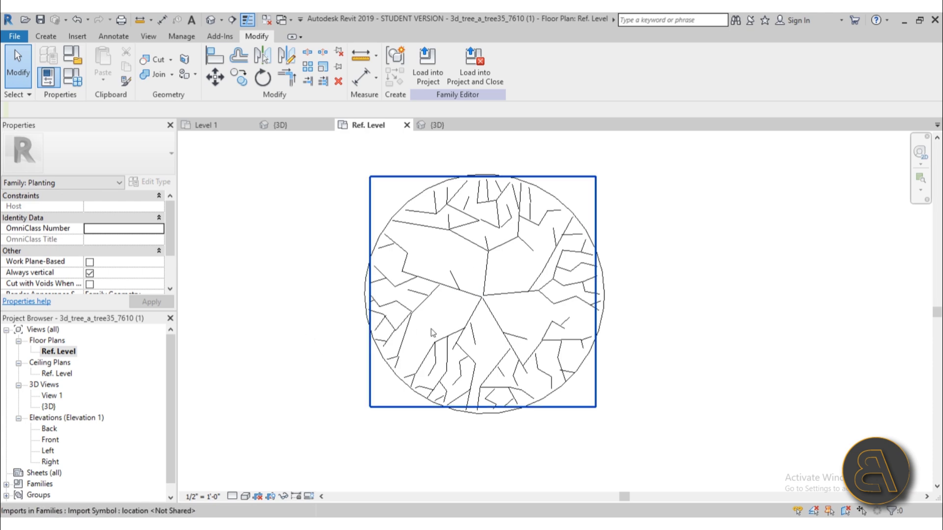
Load the tree family into Project1 and place one 3d_tree_a_tree35_7610 (1) on Level 1 northeast of the large tree, ending placement
left_click(435, 72)
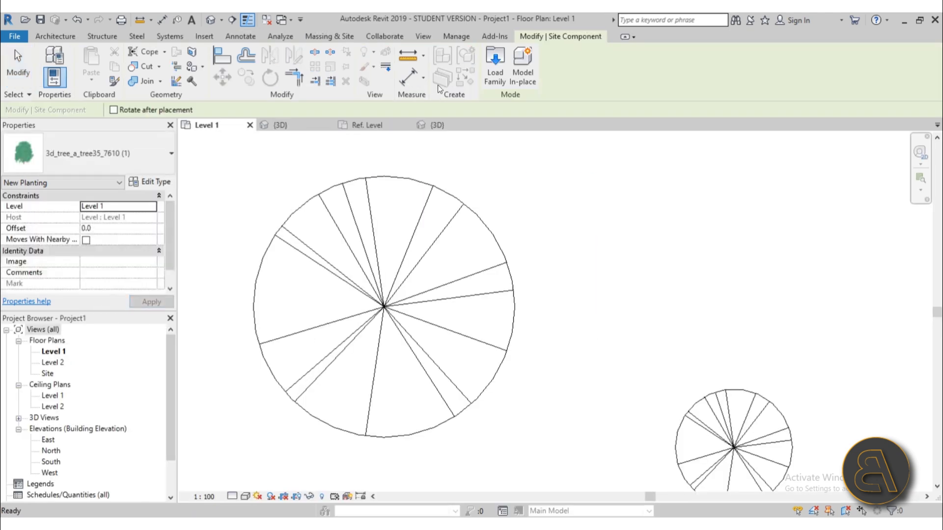
left_click(513, 214)
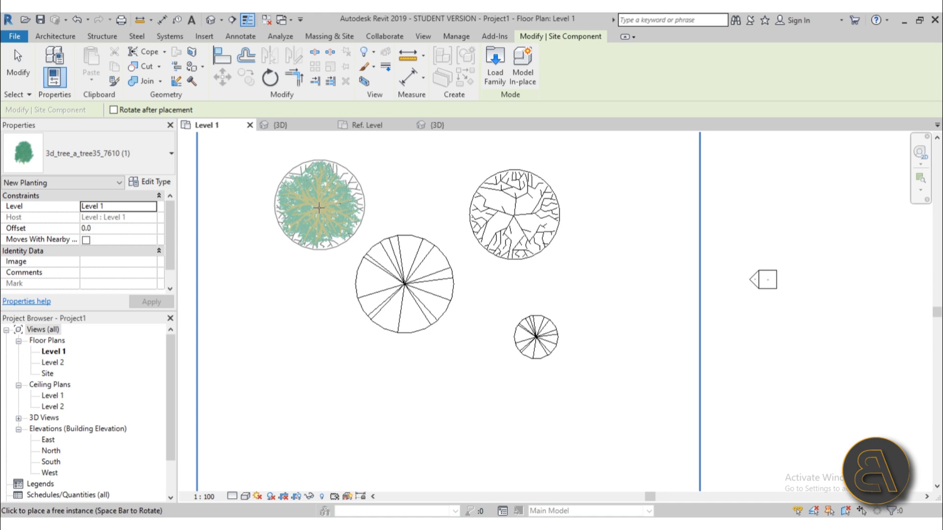
left_click(15, 72)
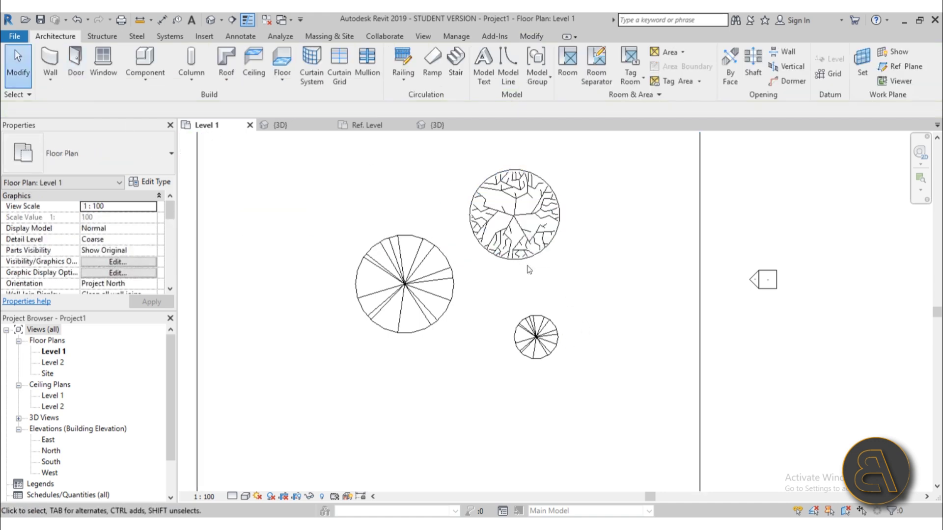
scroll(498, 159, "up", 3)
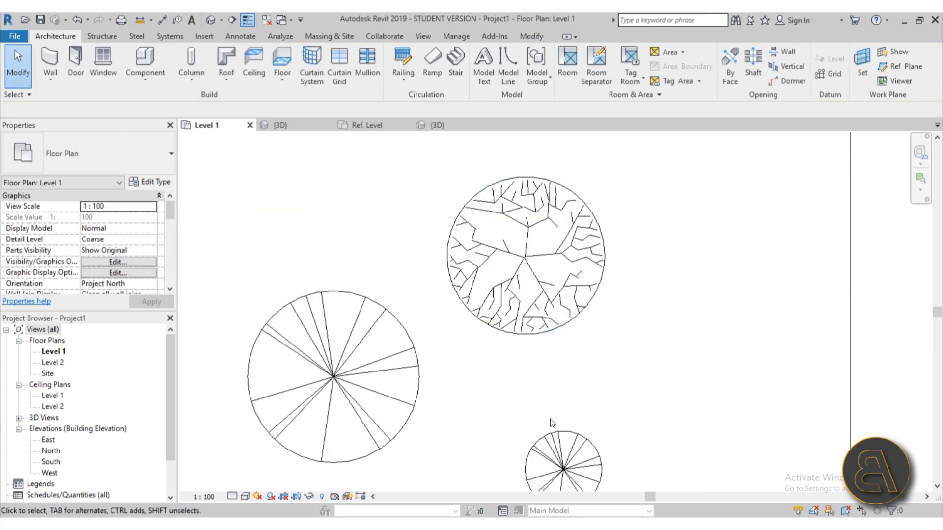
middle_click_drag(540, 406, 539, 406)
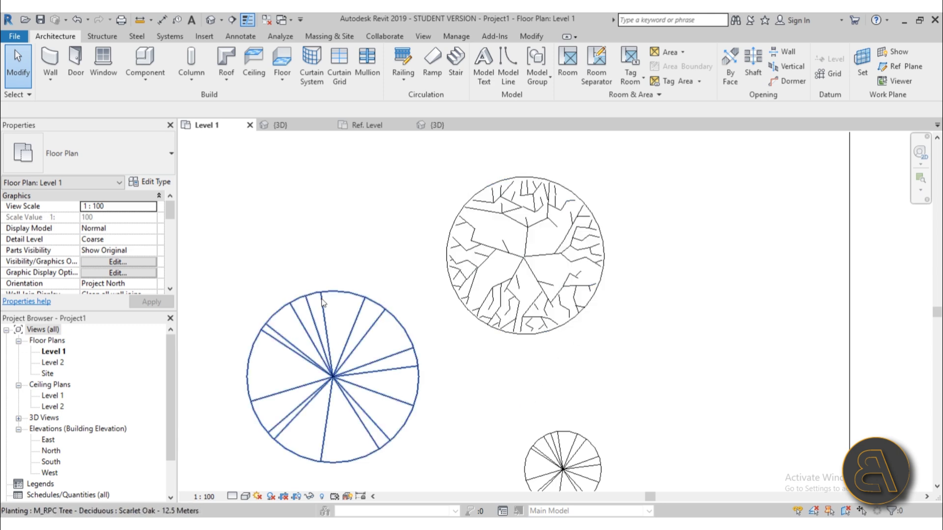
middle_click_drag(407, 422, 388, 375)
scroll(398, 377, "down", 3)
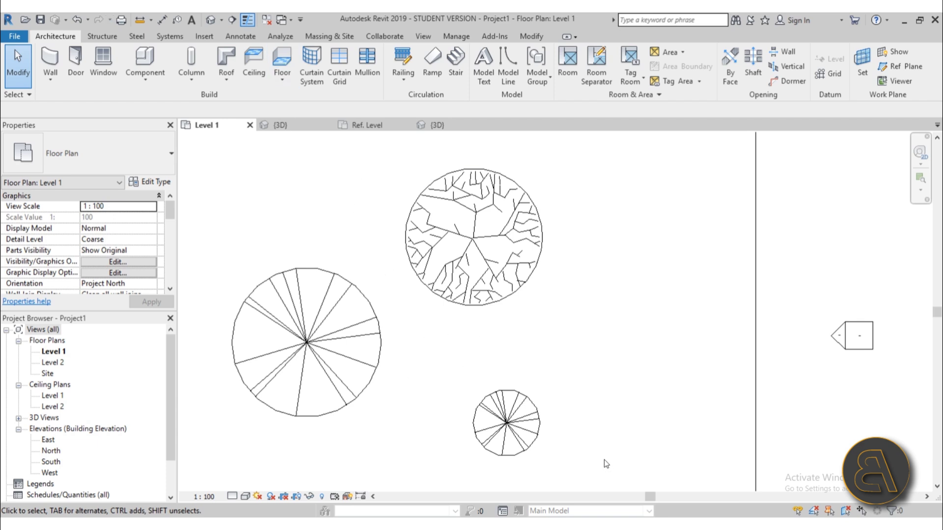
Delete the small radial-symbol tree southeast of the Scarlet Oak on Level 1
left_click(506, 422)
key("Delete")
scroll(540, 378, "down", 1)
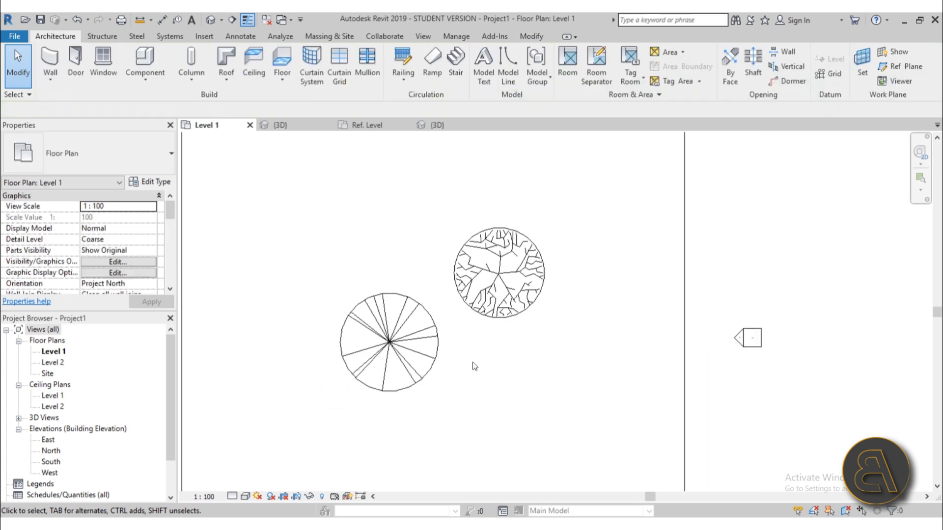
Move the 12.5-metre Scarlet Oak north so it stands level with the traced-symbol tree on its east side, and deselect it
left_click(434, 370)
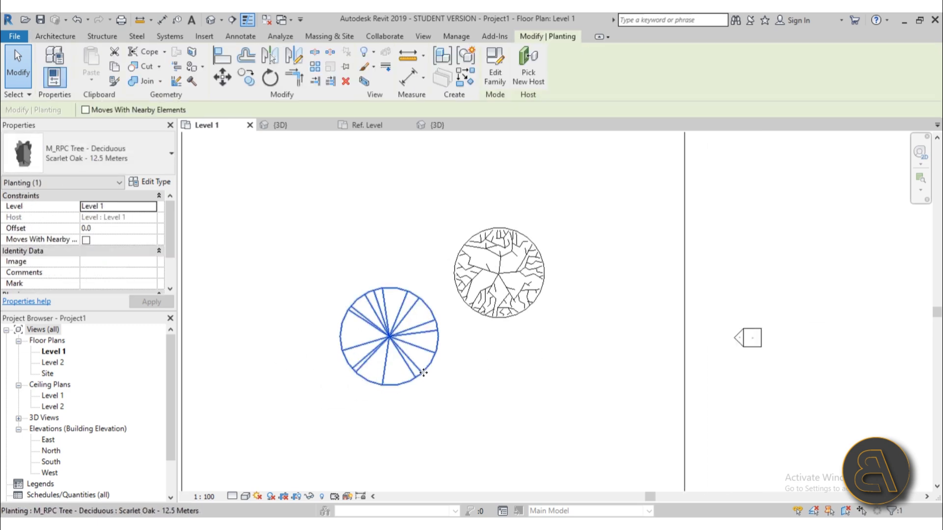
mouse_move(422, 373)
left_mouse_down()
mouse_move(425, 291)
mouse_move(418, 314)
left_mouse_up()
left_click(543, 369)
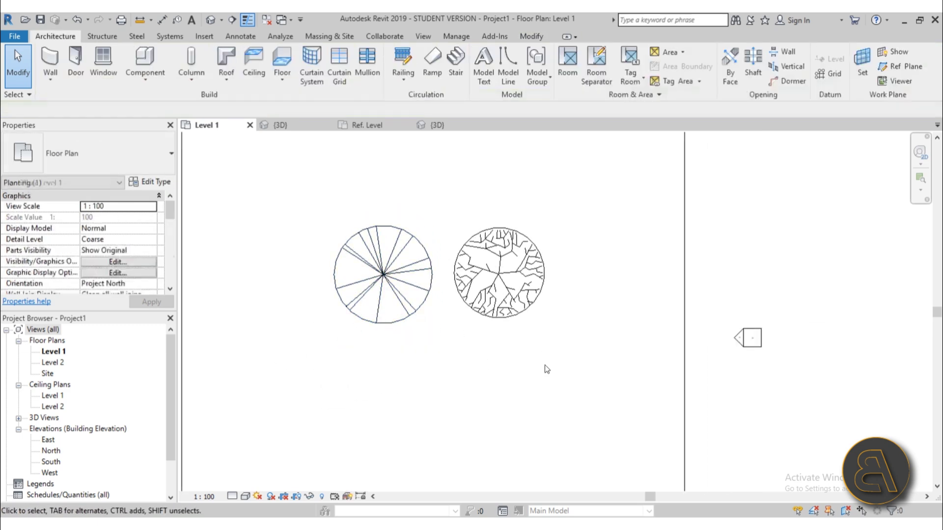
Open the project's default 3D view and examine the Scarlet Oak and the imported 3D tree from several angles and up close
left_click(211, 19)
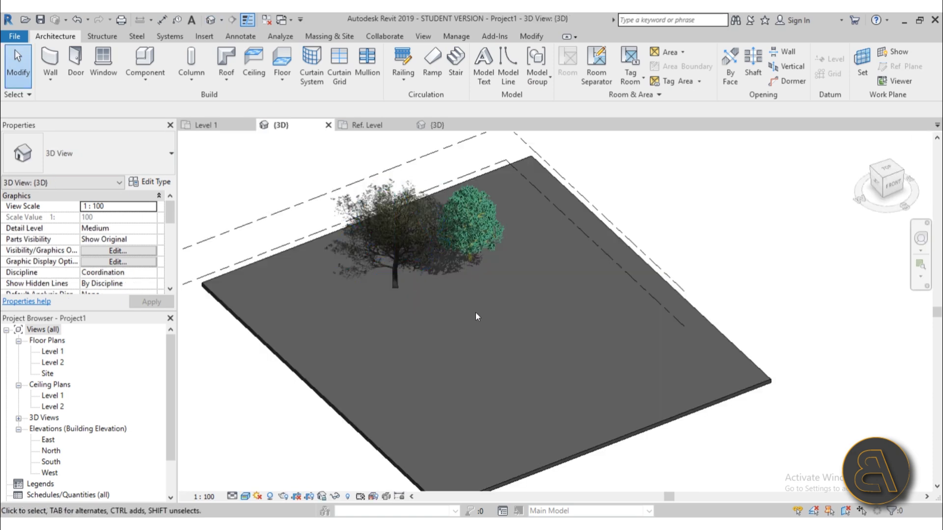
mouse_move(543, 336)
middle_mouse_down("shift")
mouse_move(446, 308)
mouse_move(507, 353)
mouse_move(542, 351)
middle_mouse_up("shift")
scroll(390, 259, "up", 3)
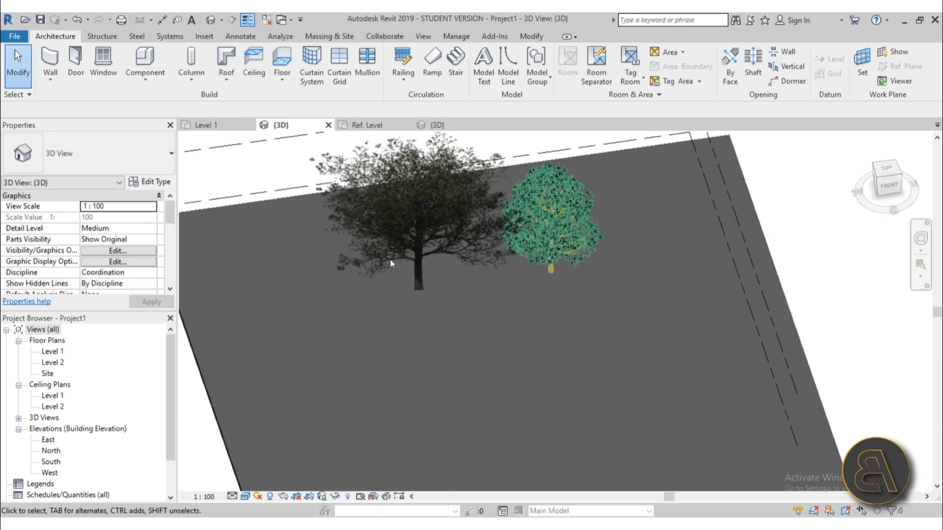
left_click(425, 264)
left_click(492, 313)
middle_click_drag(491, 313, 459, 332, "shift")
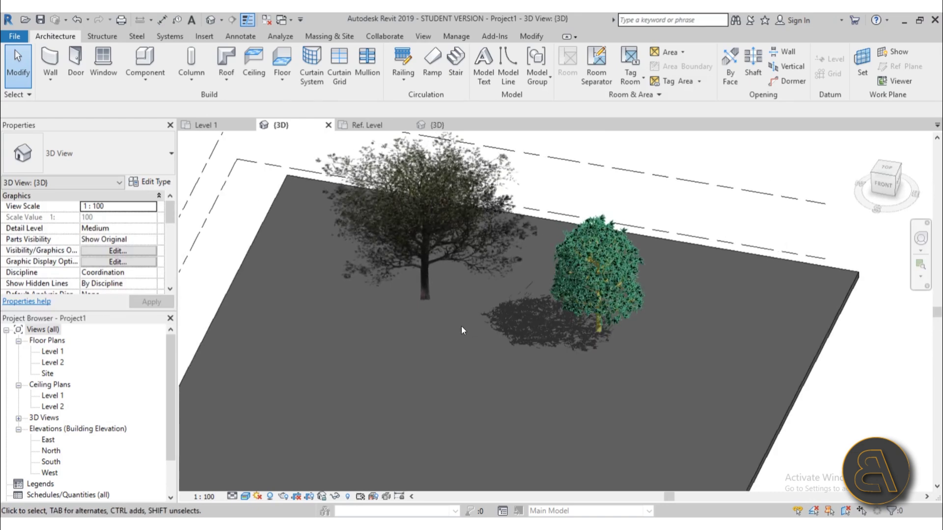
scroll(432, 231, "up", 2)
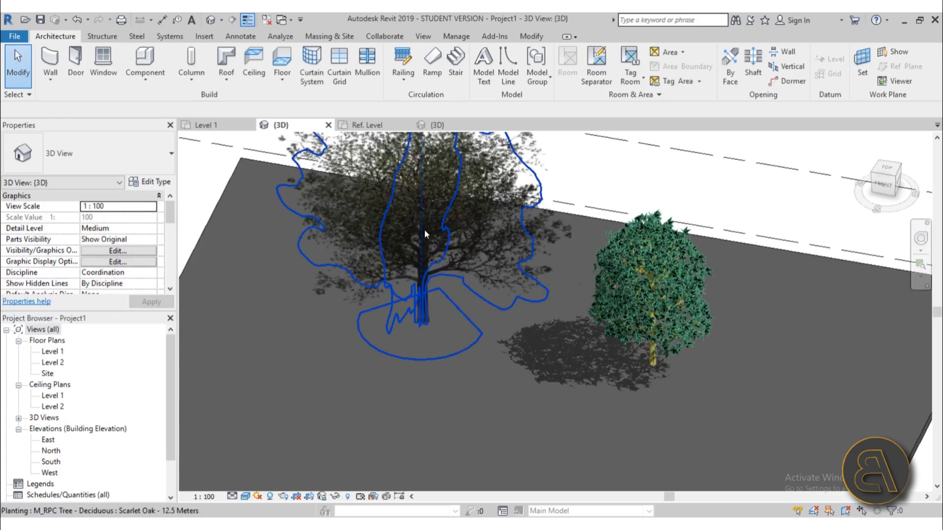
scroll(509, 195, "up", 4)
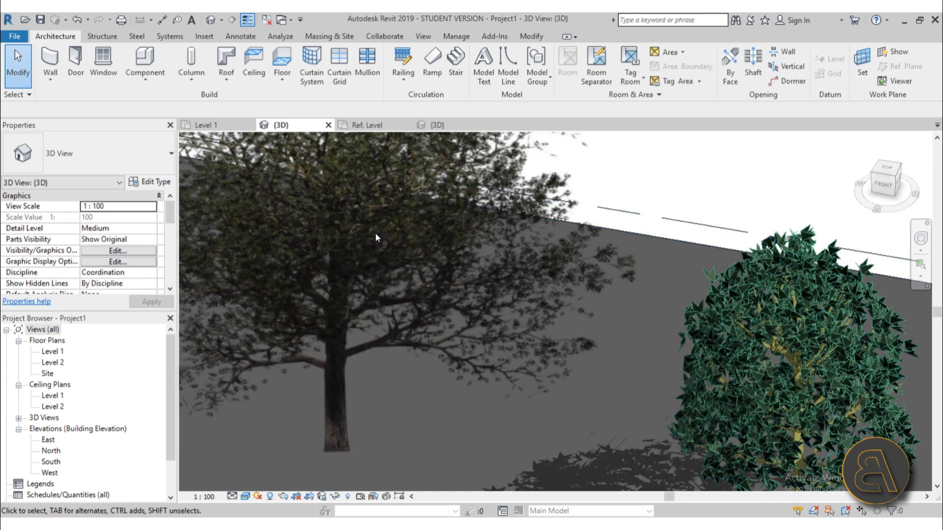
scroll(376, 231, "down", 2)
scroll(377, 228, "down", 3)
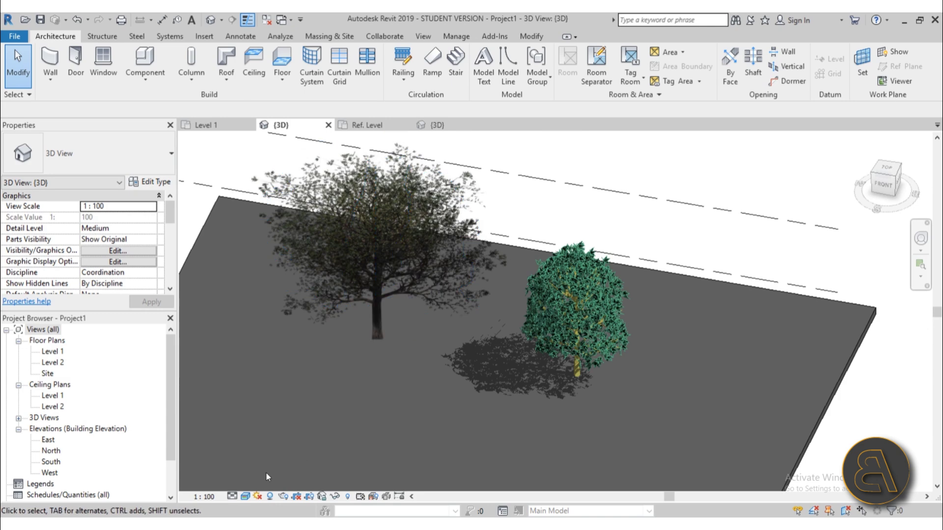
Preview both trees in the Ray Trace visual style, inspect the imported tree's leaves and shadows up close, and close the ray trace
left_click(245, 496)
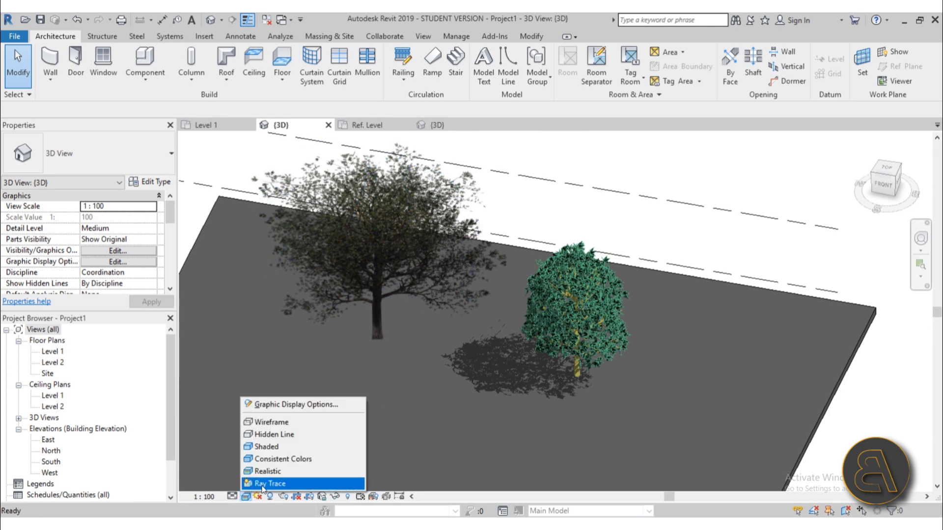
left_click(262, 484)
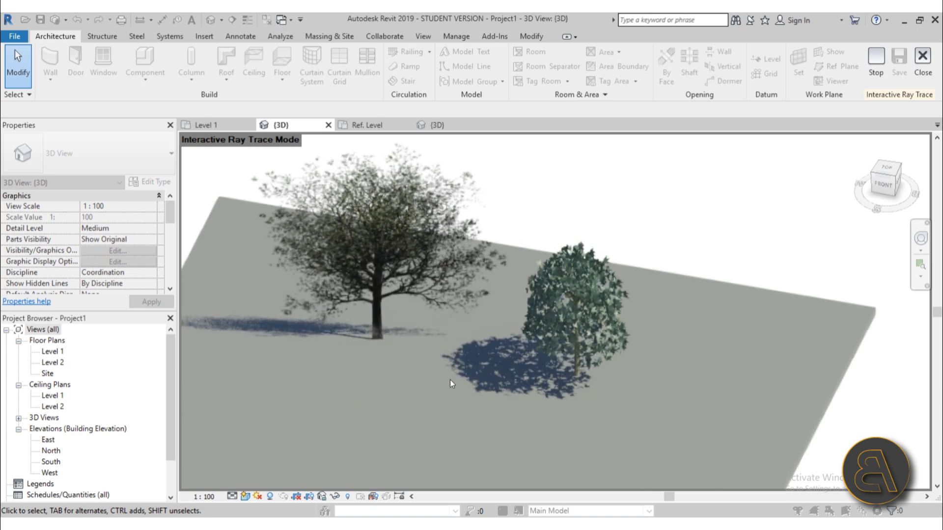
scroll(584, 300, "up", 3)
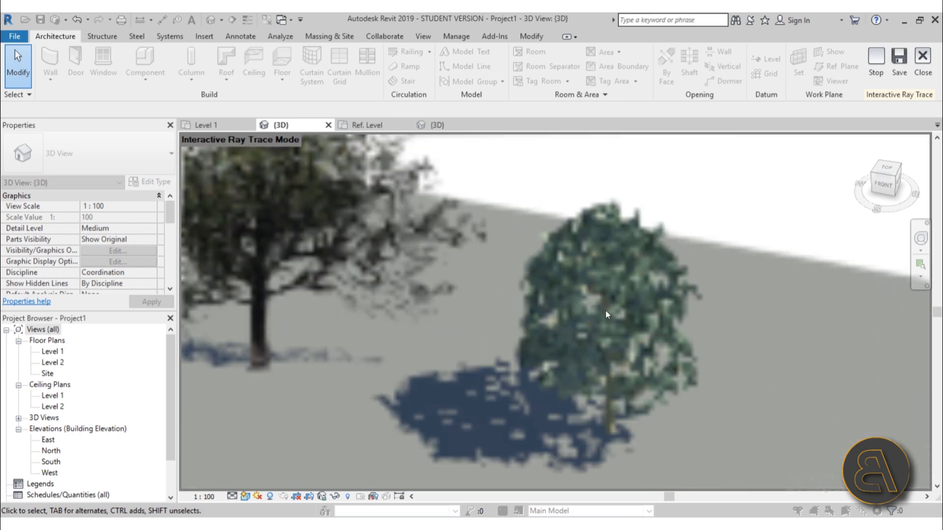
scroll(599, 313, "up", 2)
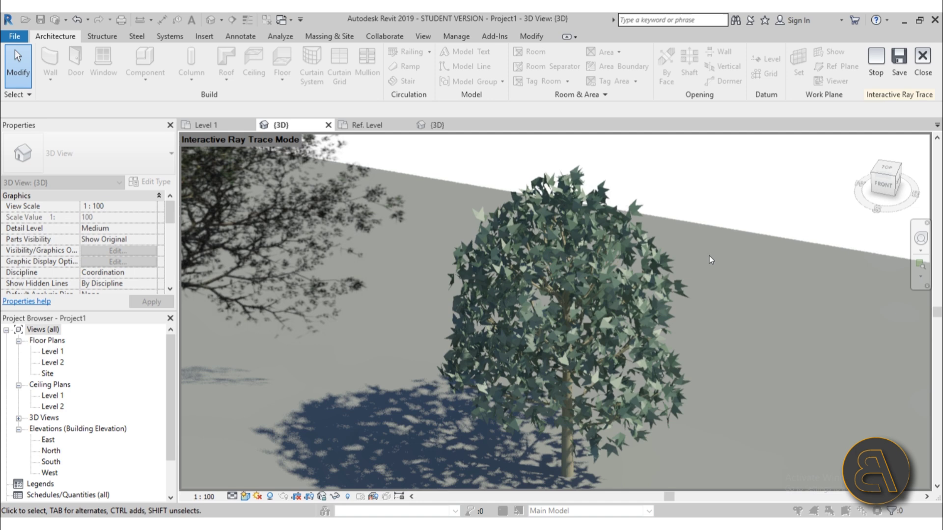
scroll(411, 442, "down", 4)
scroll(417, 393, "up", 1)
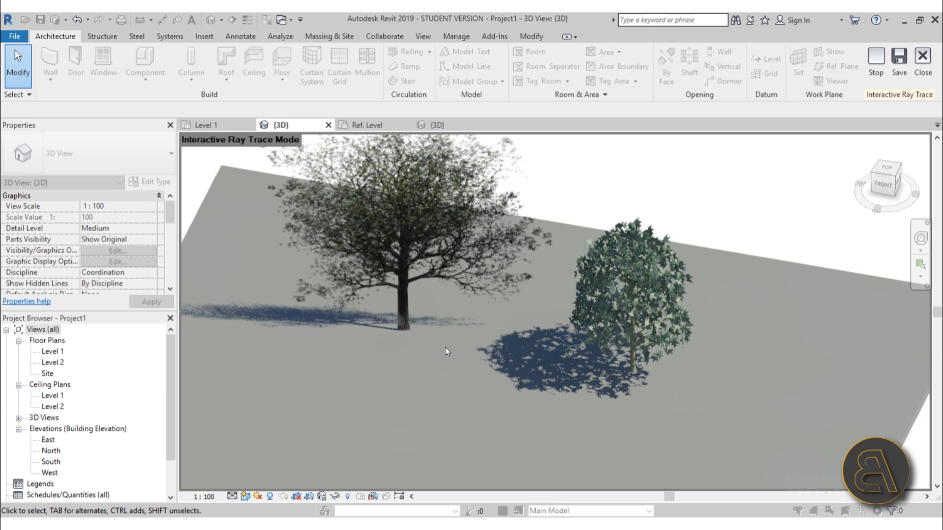
left_click(918, 67)
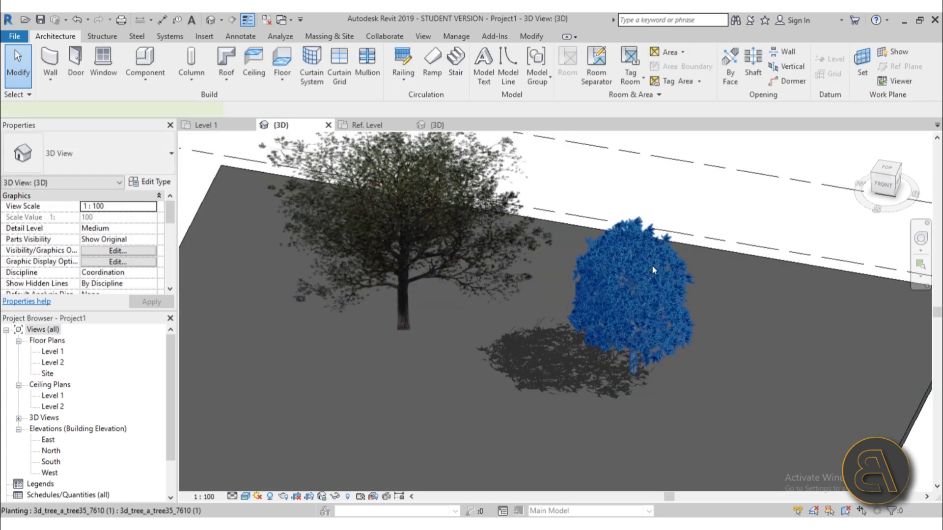
Inspect the imported 3D tree and the Scarlet Oak's underlying geometry by selecting each in turn and clearing the selection
left_click(652, 264)
key("Escape")
left_click(637, 282)
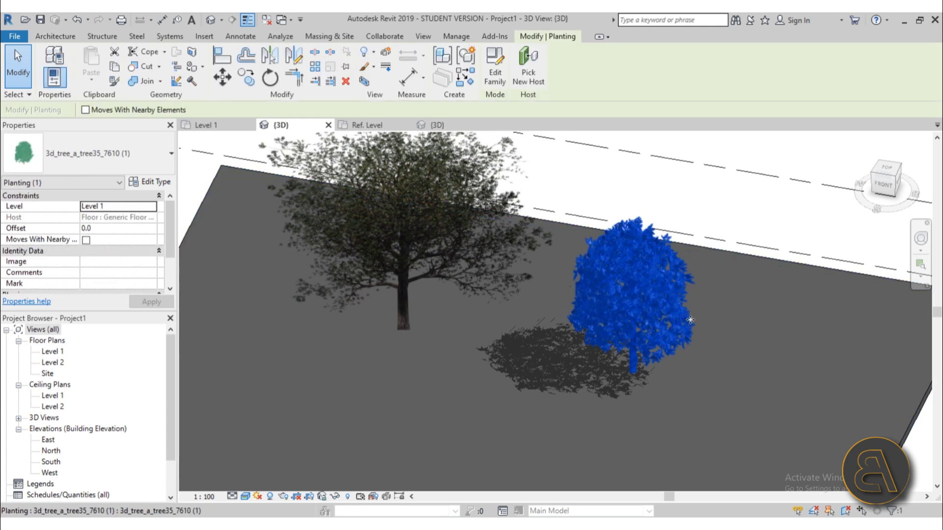
key("Escape")
left_click(423, 285)
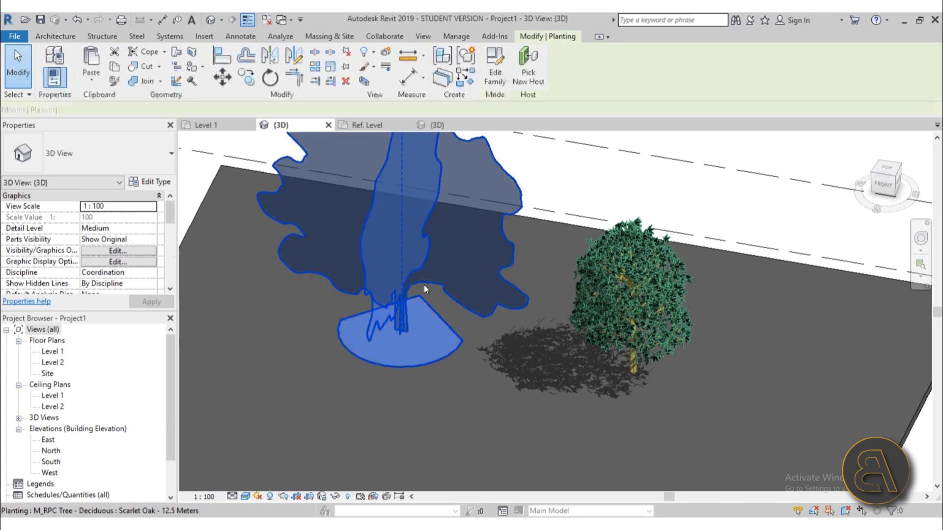
key("Escape")
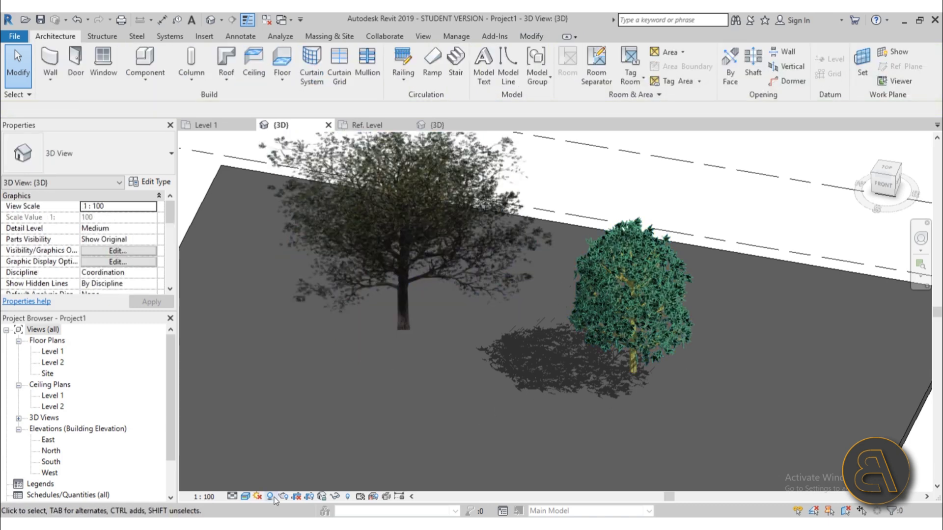
Switch the 3D view's visual style to Shaded for a comparison and set it to Hidden Line
left_click(244, 496)
left_click(275, 448)
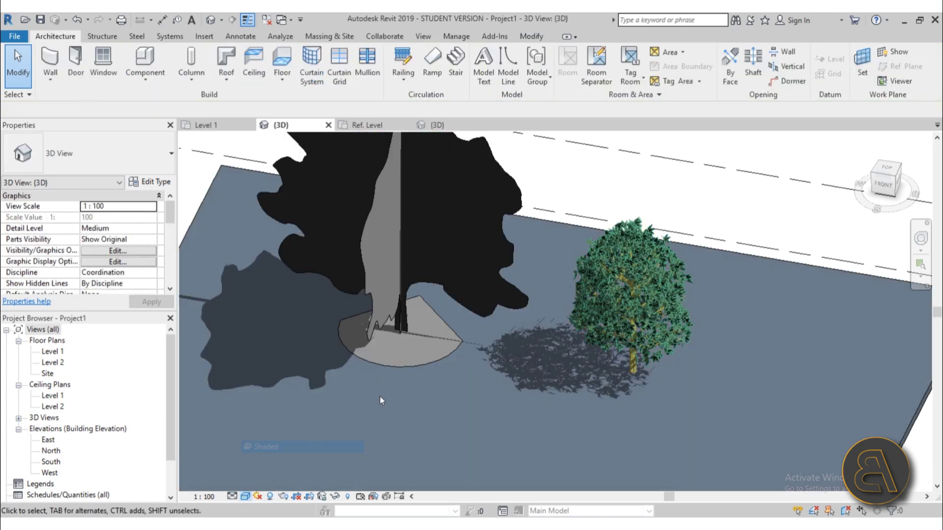
left_click(243, 496)
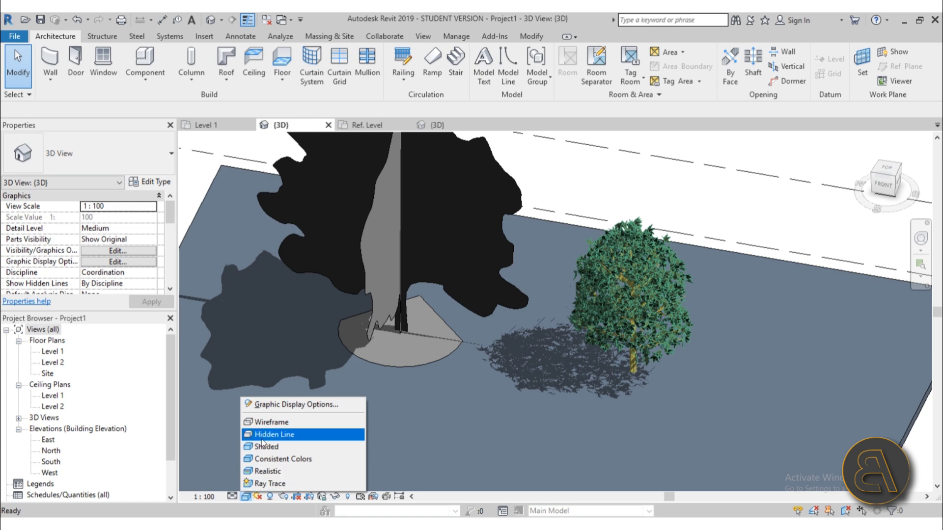
left_click(275, 434)
Compare the Scarlet Oak's flat outline with the imported tree in Hidden Line, selecting the oak and deselecting it
scroll(463, 319, "down", 2)
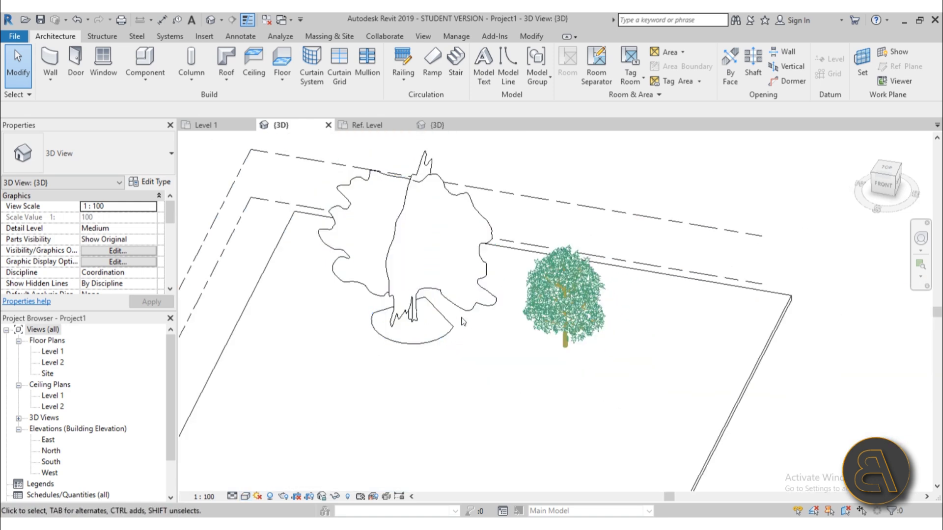
scroll(582, 313, "up", 3)
scroll(594, 334, "down", 1)
scroll(597, 344, "up", 1)
scroll(619, 391, "down", 3)
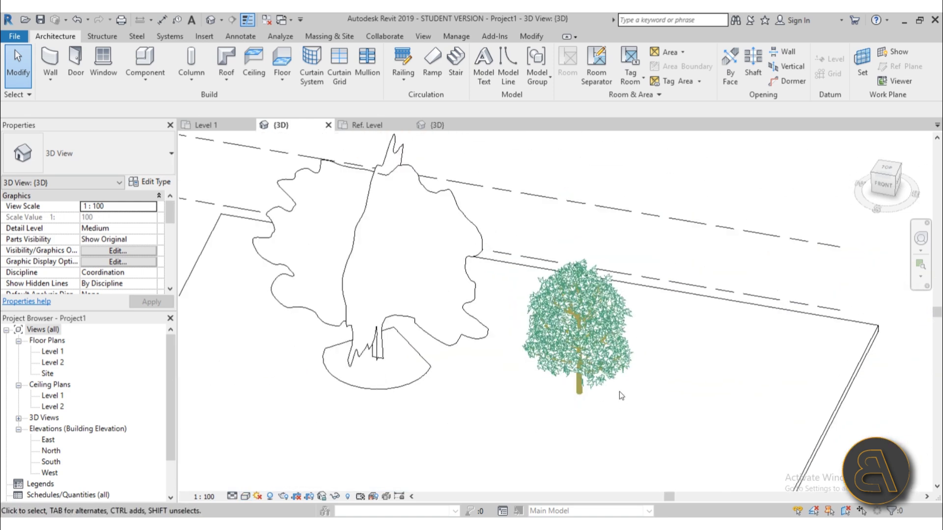
scroll(352, 254, "up", 2)
left_click(353, 254)
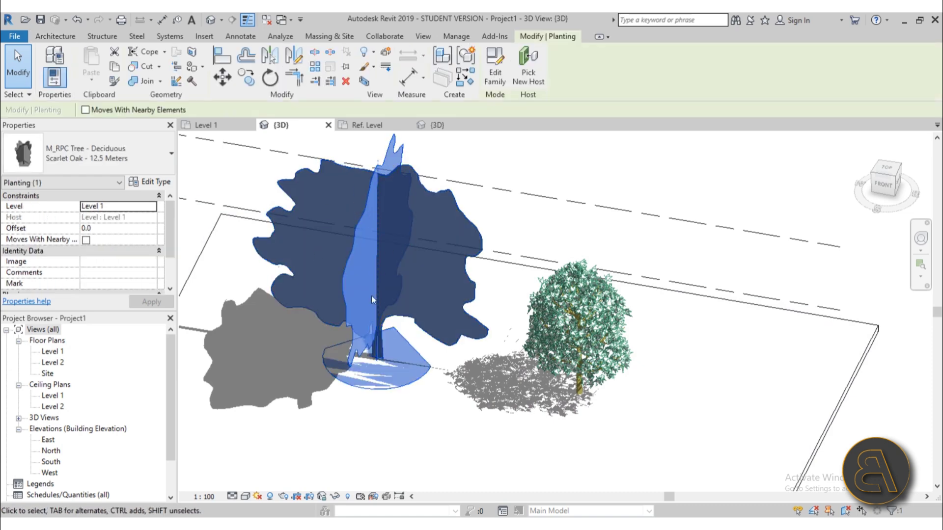
left_click(482, 421)
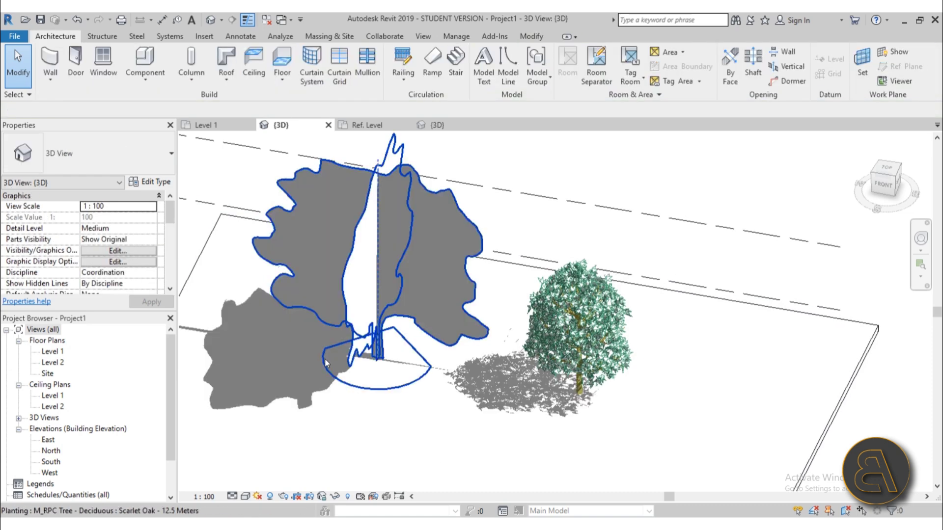
Examine both trees from the front and from the southeast, selecting the imported tree and the Scarlet Oak in turn and deselecting them
scroll(381, 396, "down", 2)
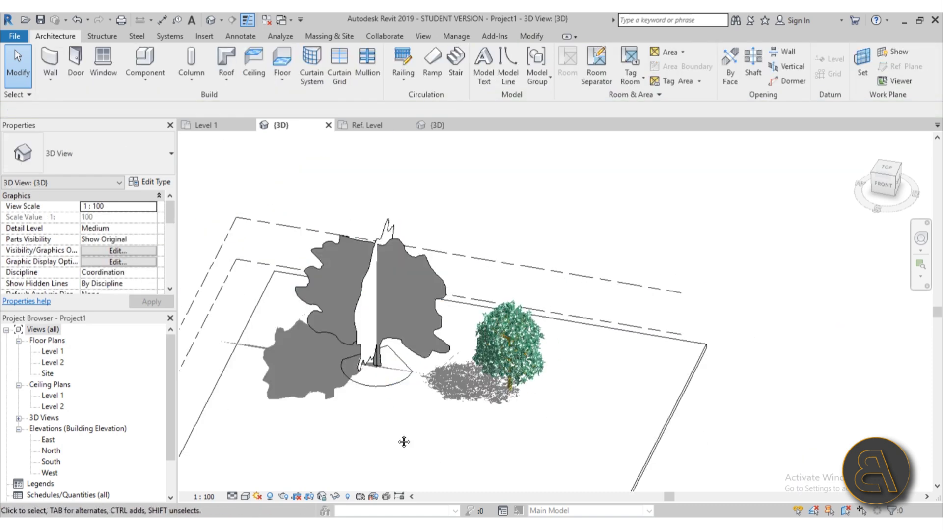
mouse_move(399, 440)
middle_mouse_down("shift")
mouse_move(415, 412)
mouse_move(427, 413)
middle_mouse_up("shift")
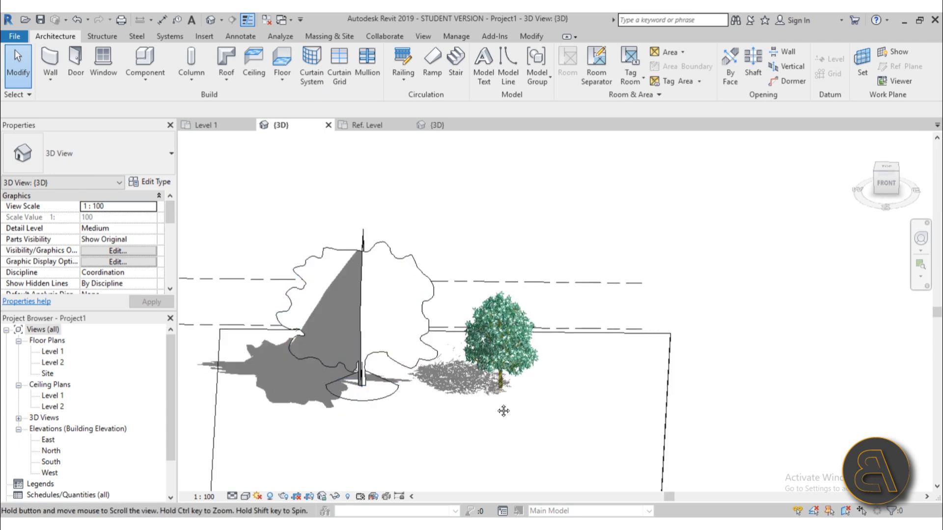
mouse_move(501, 410)
middle_mouse_down("shift")
mouse_move(422, 422)
mouse_move(438, 430)
mouse_move(489, 407)
middle_mouse_up("shift")
scroll(560, 406, "up", 4)
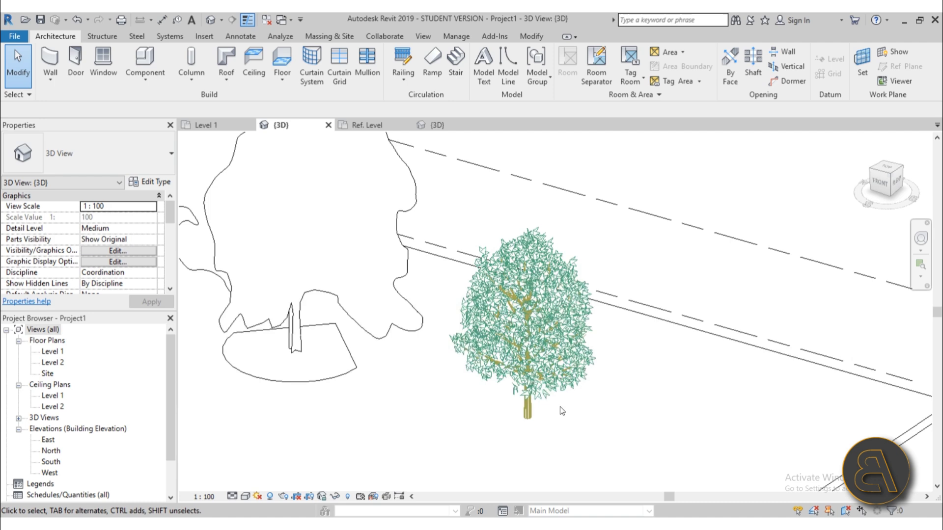
left_click(521, 326)
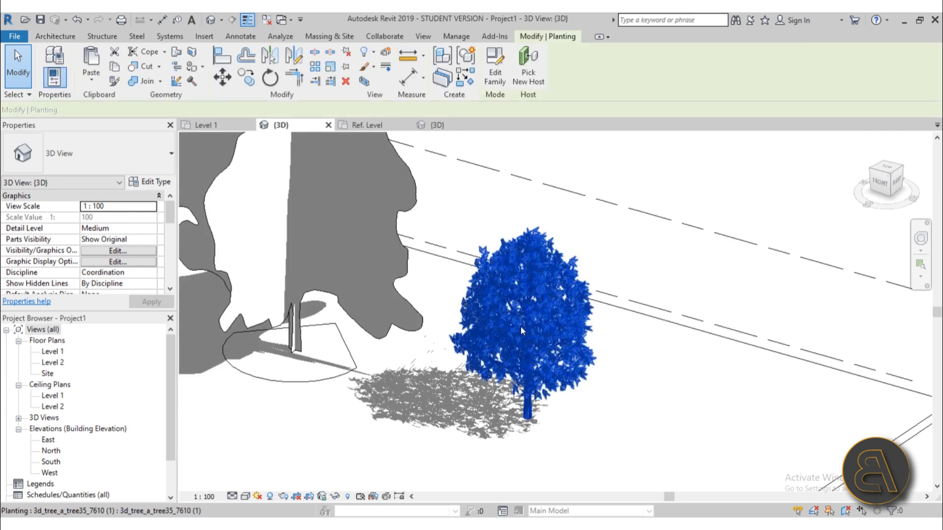
left_click(650, 400)
scroll(650, 399, "down", 3)
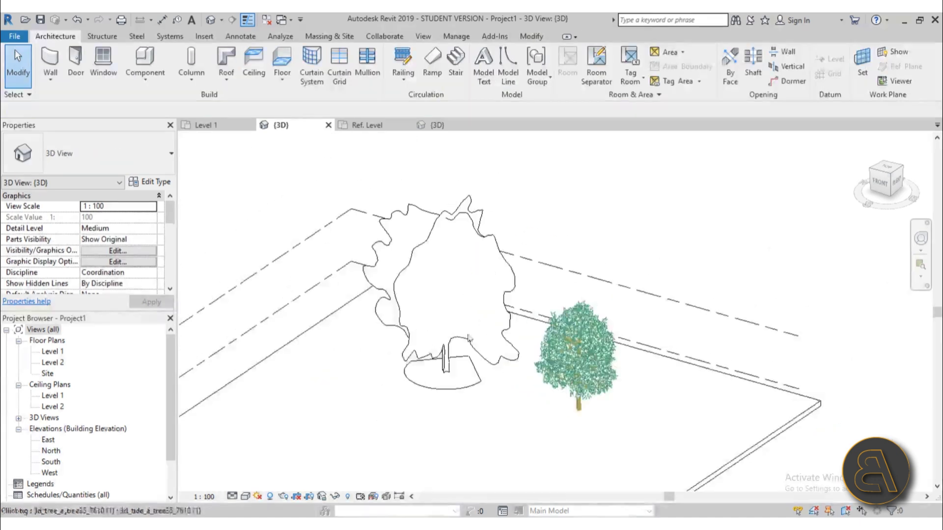
left_click(419, 328)
scroll(567, 414, "up", 3)
left_click(591, 438)
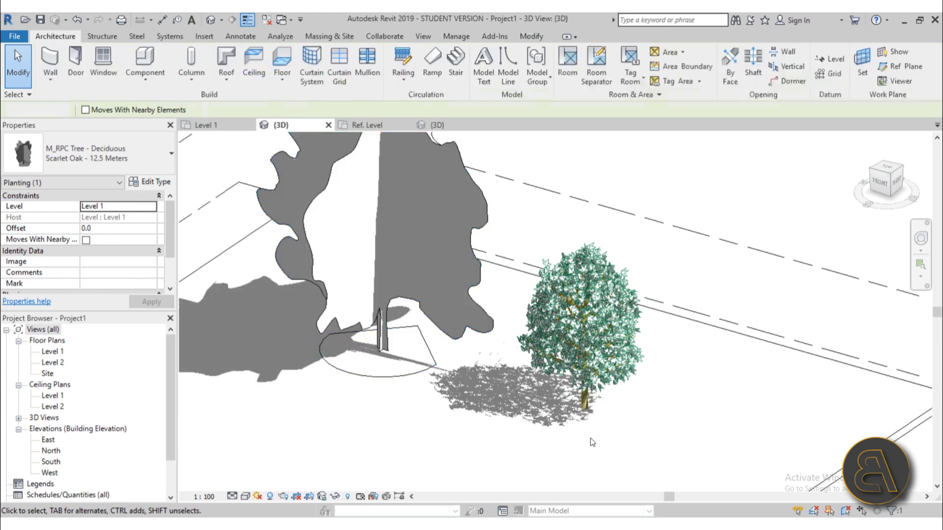